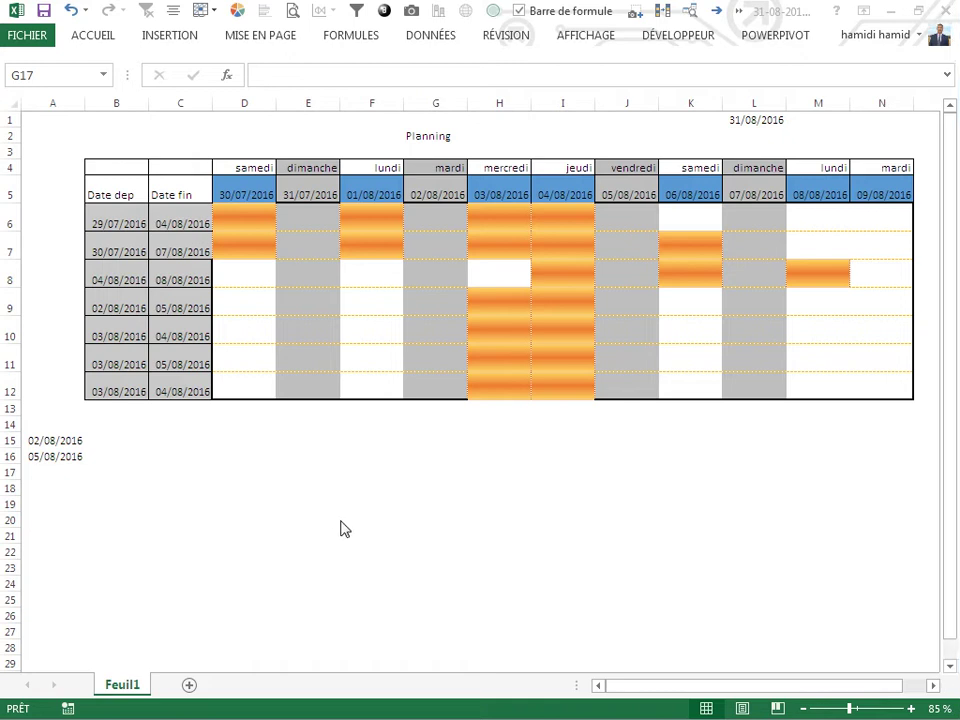
# Step: Review the header dates 30/07/2016 to 09/08/2016 and the B6 and C6 date formulas
pyautogui.click(348, 490)
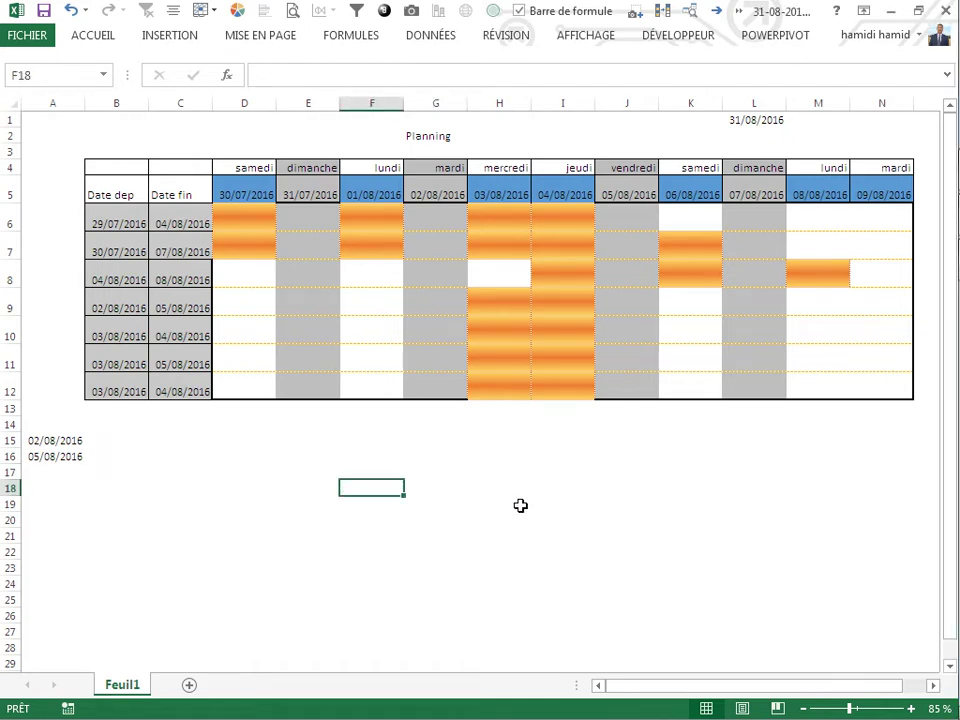
pyautogui.click(498, 501)
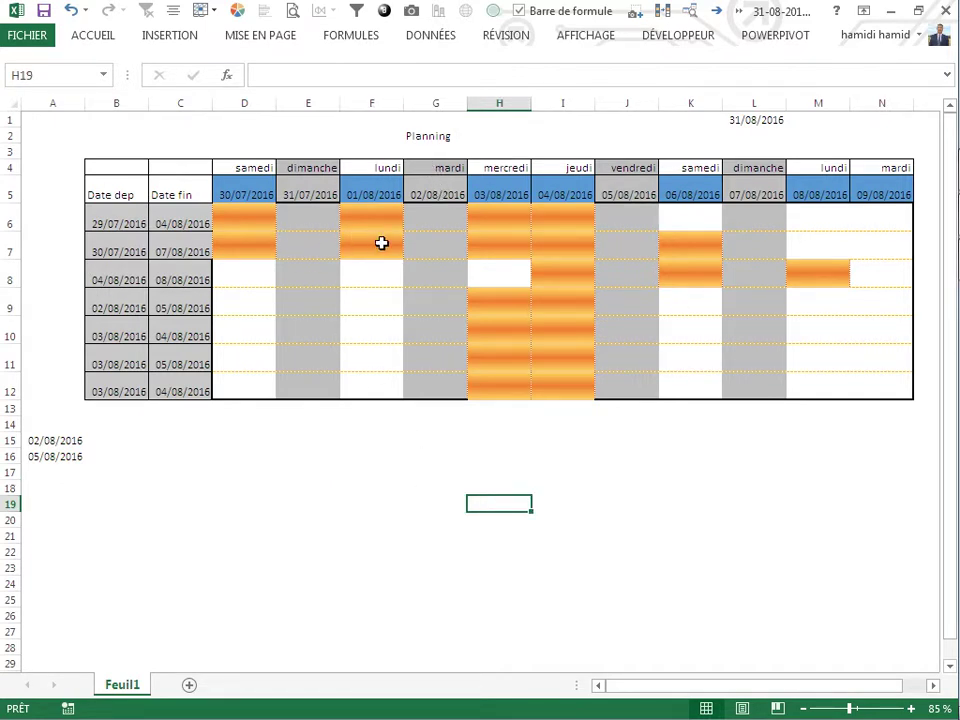
pyautogui.click(372, 484)
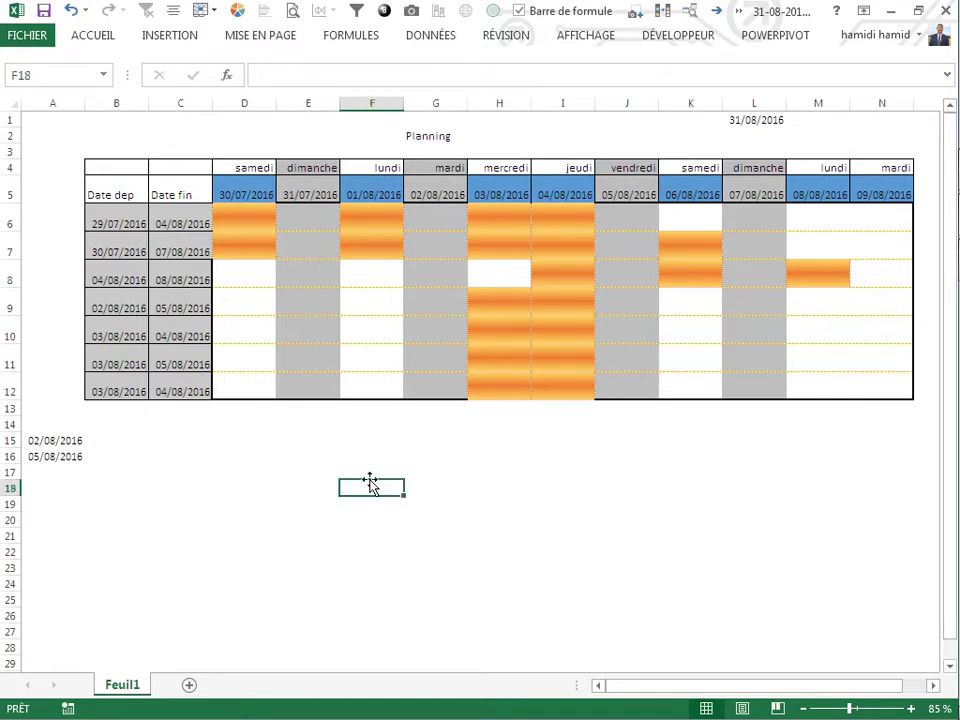
pyautogui.click(122, 195)
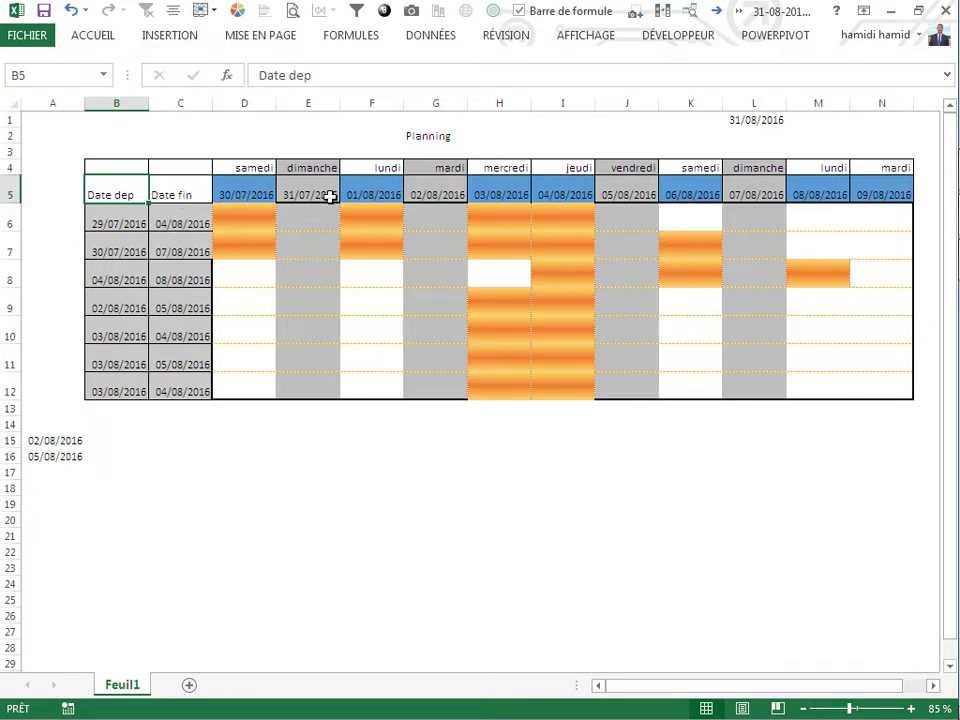
pyautogui.click(243, 192)
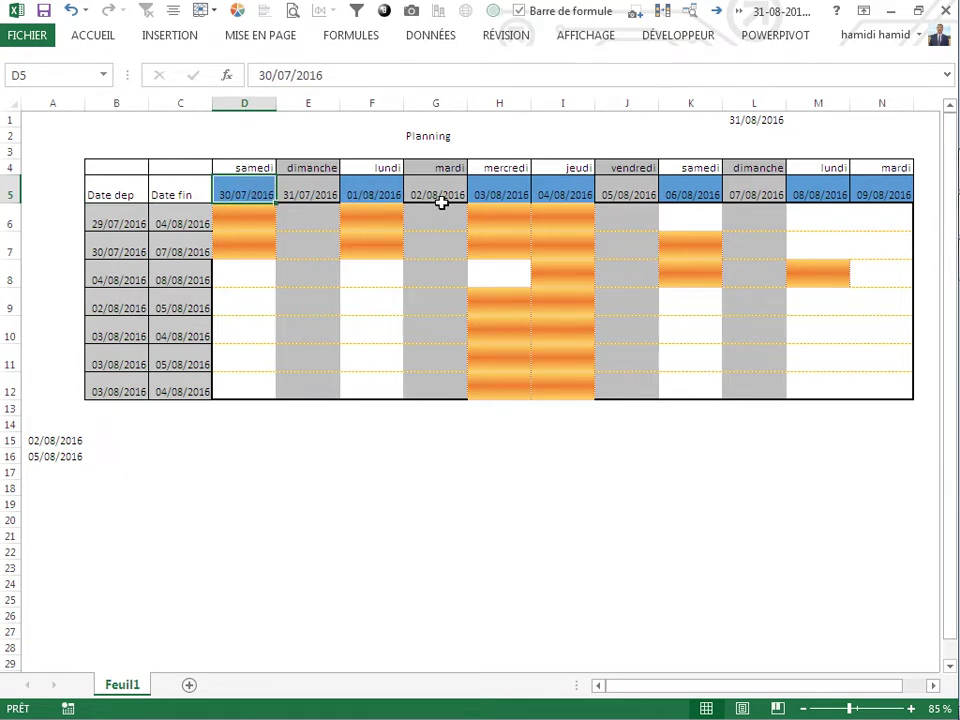
pyautogui.click(872, 194)
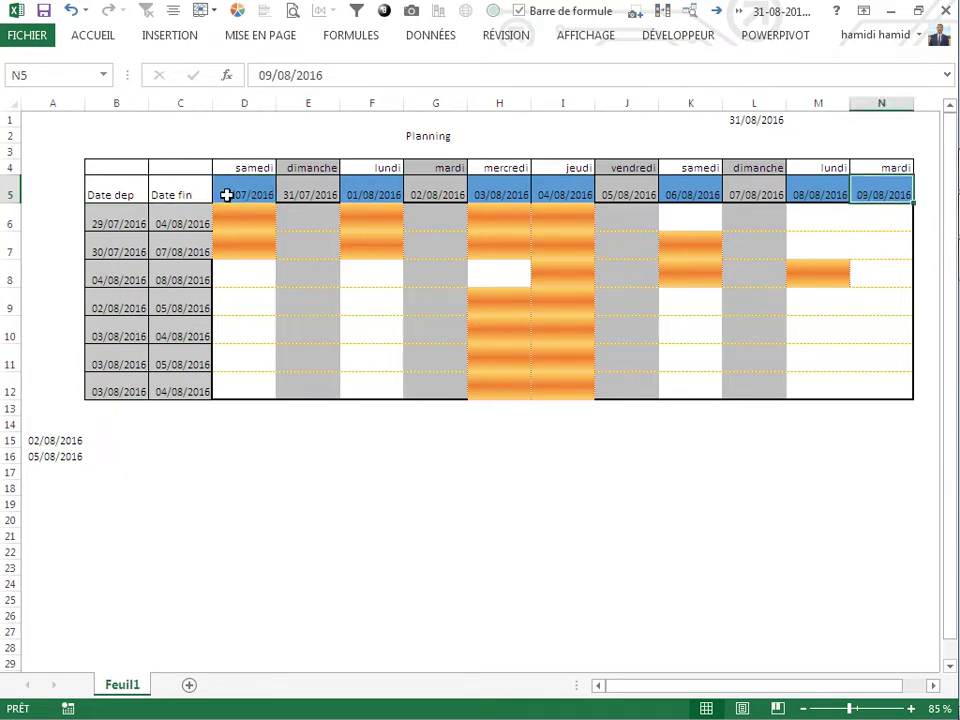
pyautogui.click(119, 222)
pyautogui.click(167, 224)
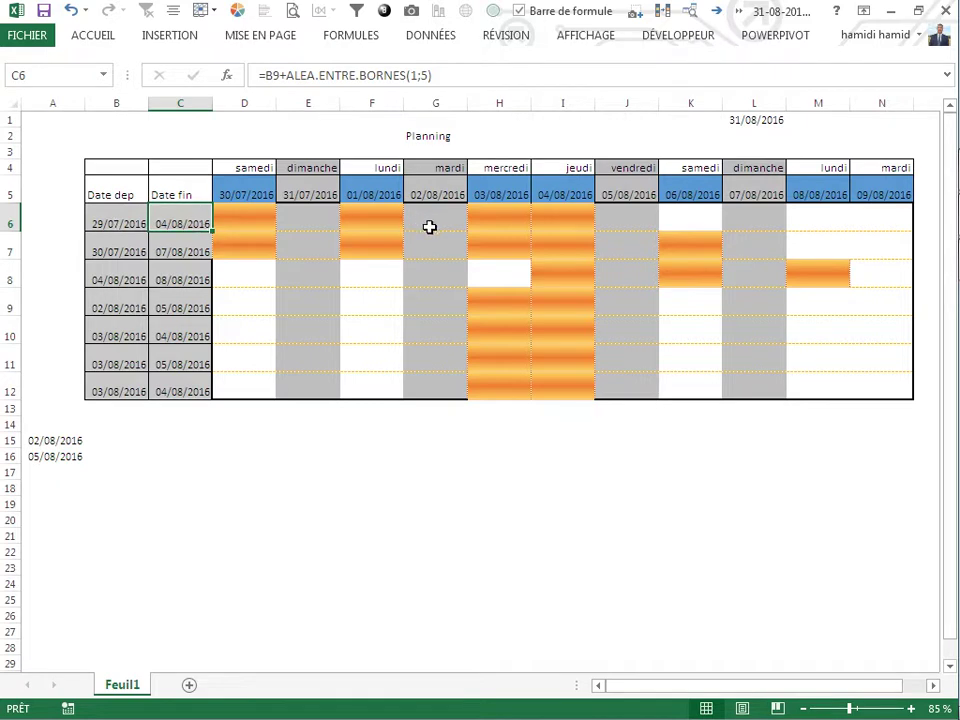
# Step: Check empty cell D6, the header dates, the B8/C8 formulas and occupied cells I8 and M8
pyautogui.click(241, 211)
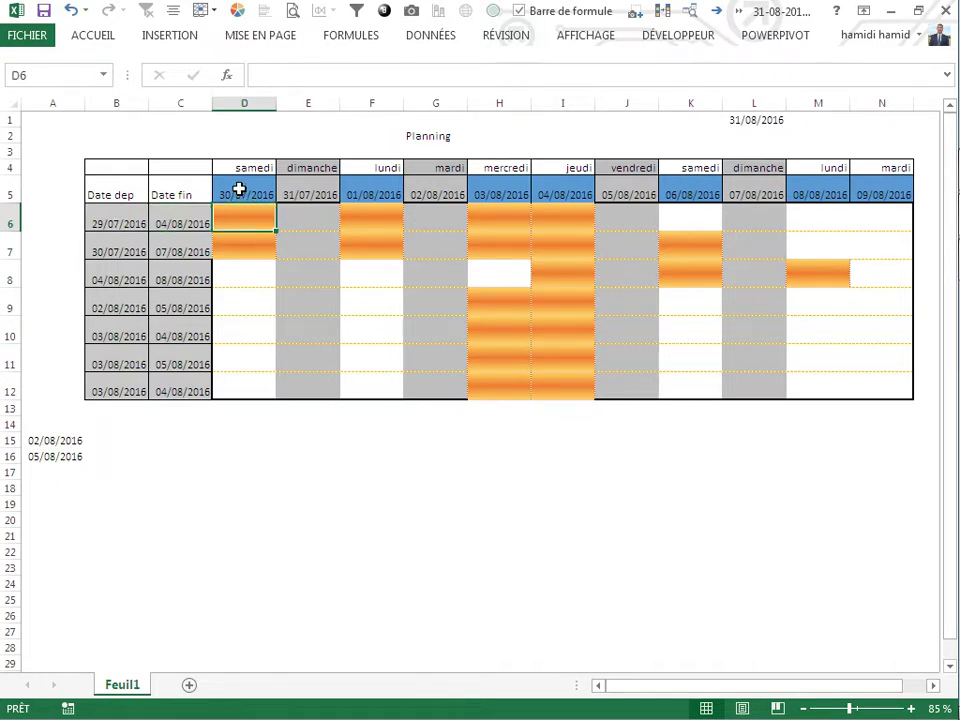
pyautogui.click(246, 189)
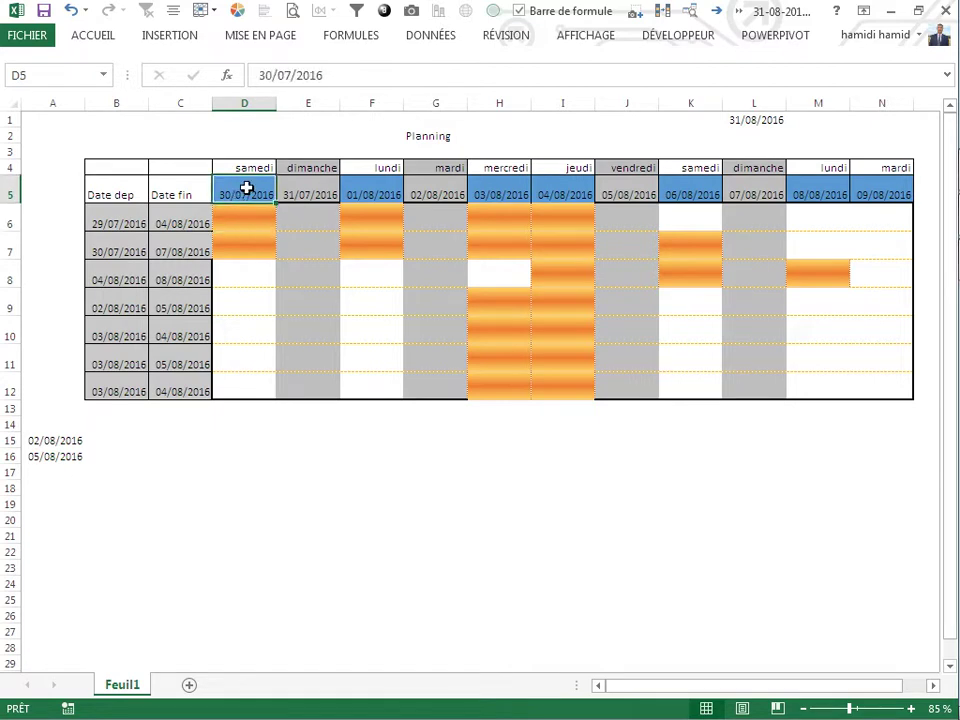
pyautogui.click(564, 195)
pyautogui.click(122, 279)
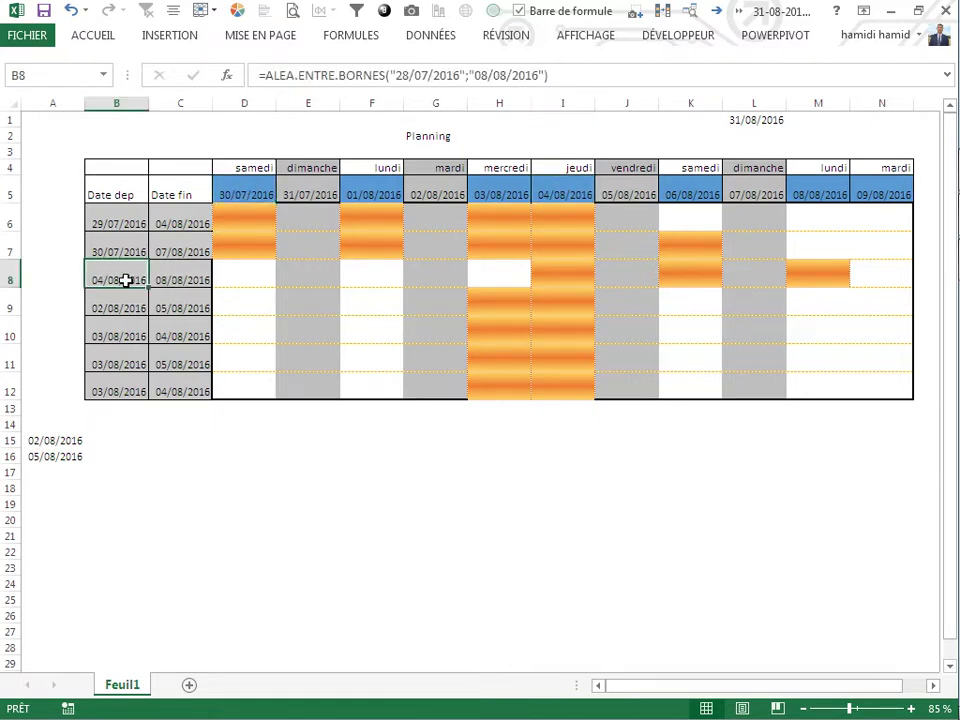
pyautogui.click(180, 279)
pyautogui.click(557, 277)
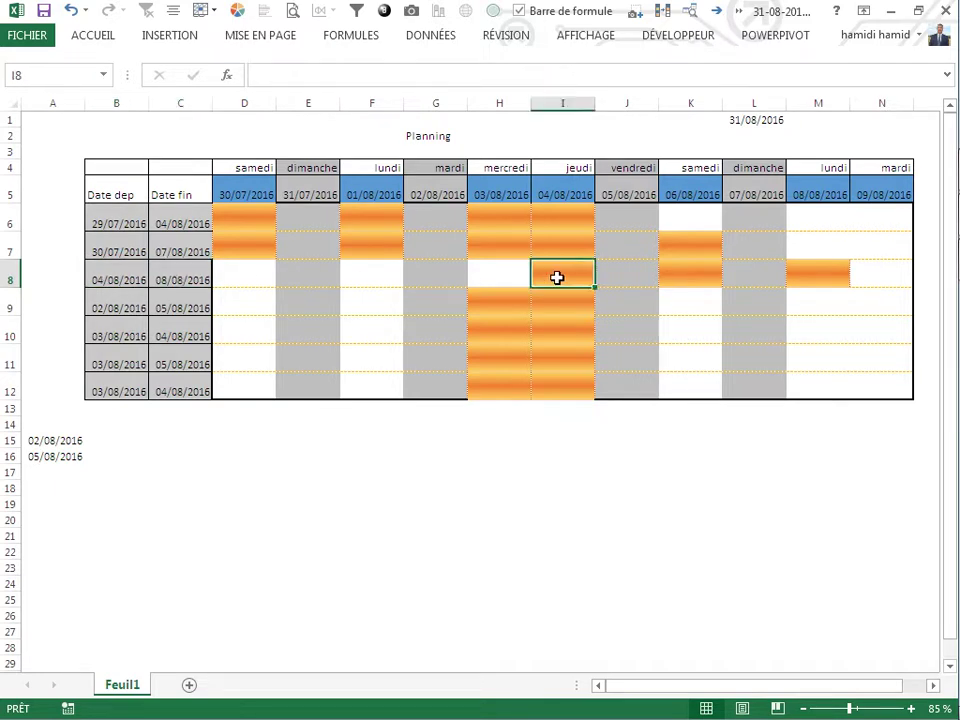
pyautogui.click(814, 270)
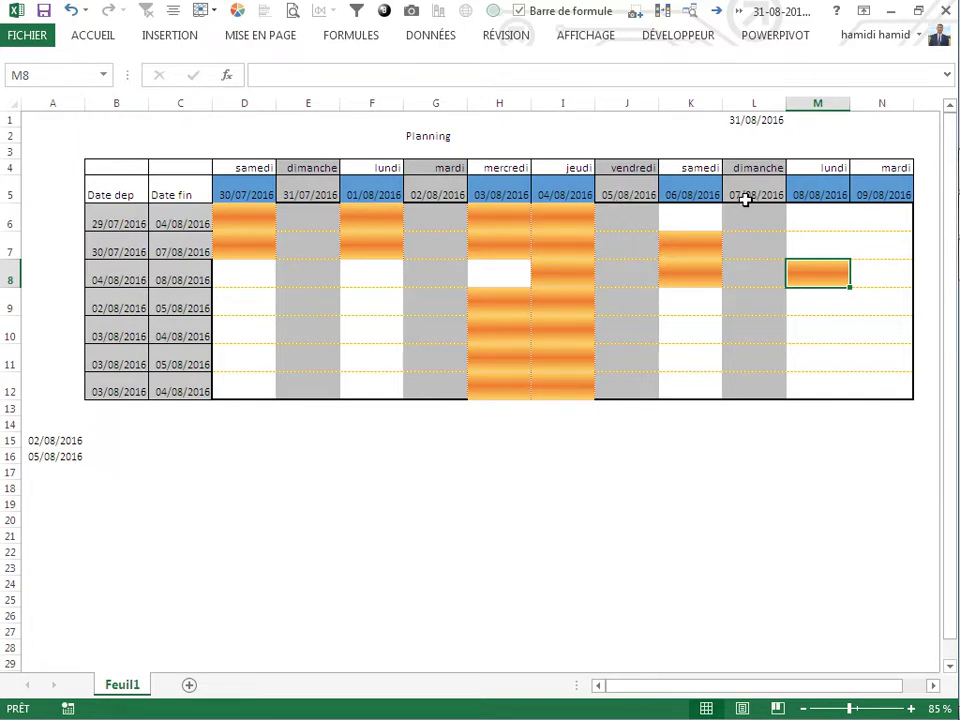
# Step: Enter the label 'Jours feries' in A14 above the holiday dates
pyautogui.click(40, 427)
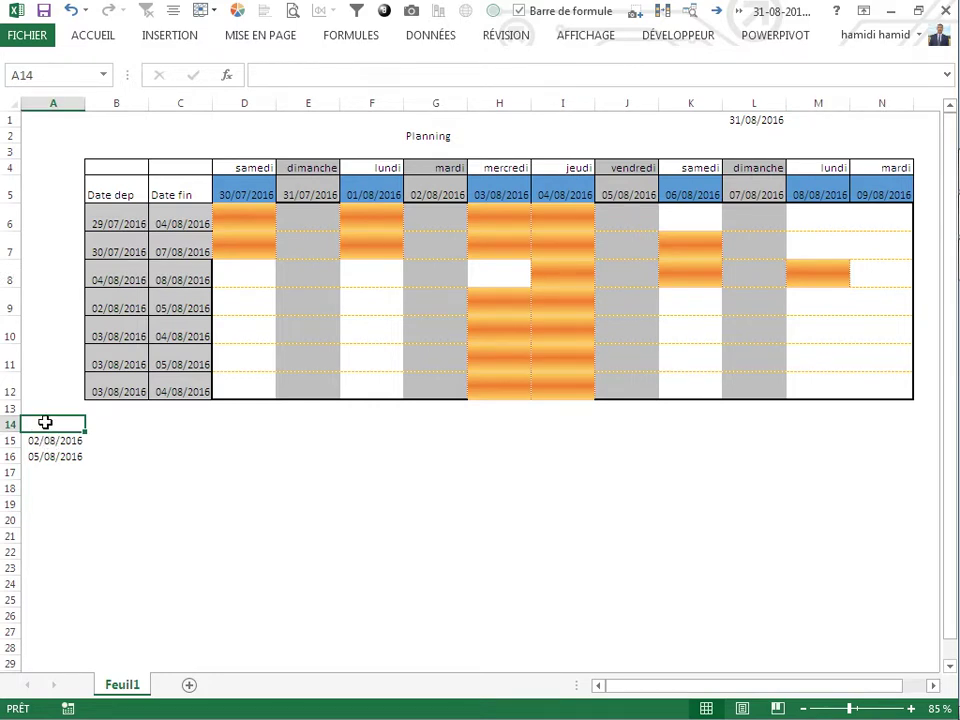
pyautogui.write('Jours feries')
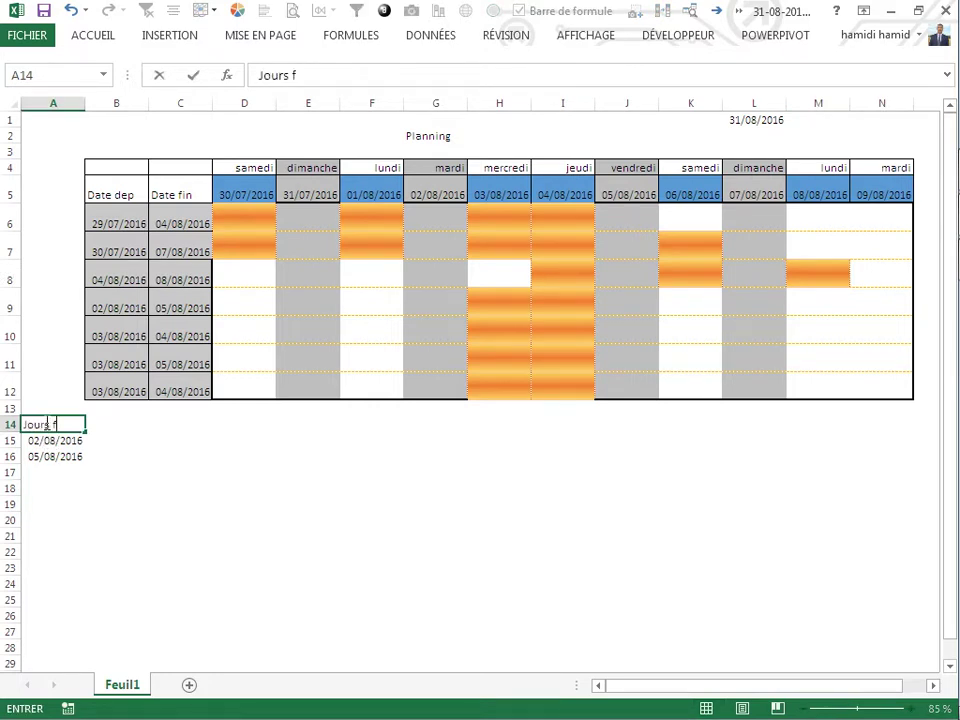
pyautogui.click(103, 493)
pyautogui.click(54, 428)
pyautogui.click(244, 488)
# Step: Recalculate the random dates with F9 several times, checking the B9–C11 date formulas
pyautogui.press('F9')
pyautogui.click(135, 304)
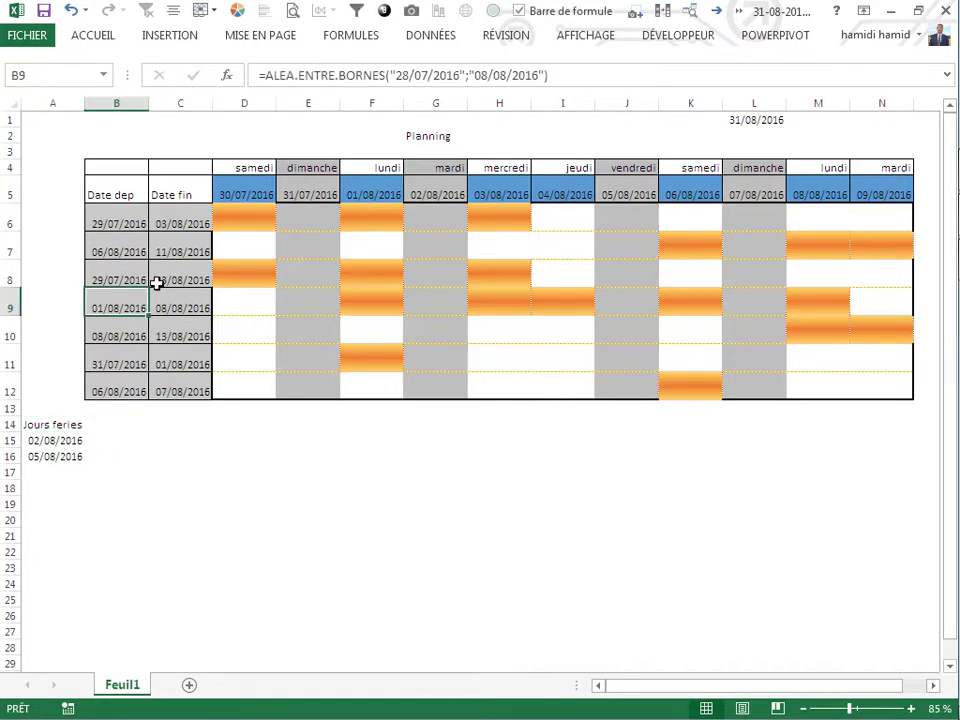
pyautogui.click(186, 337)
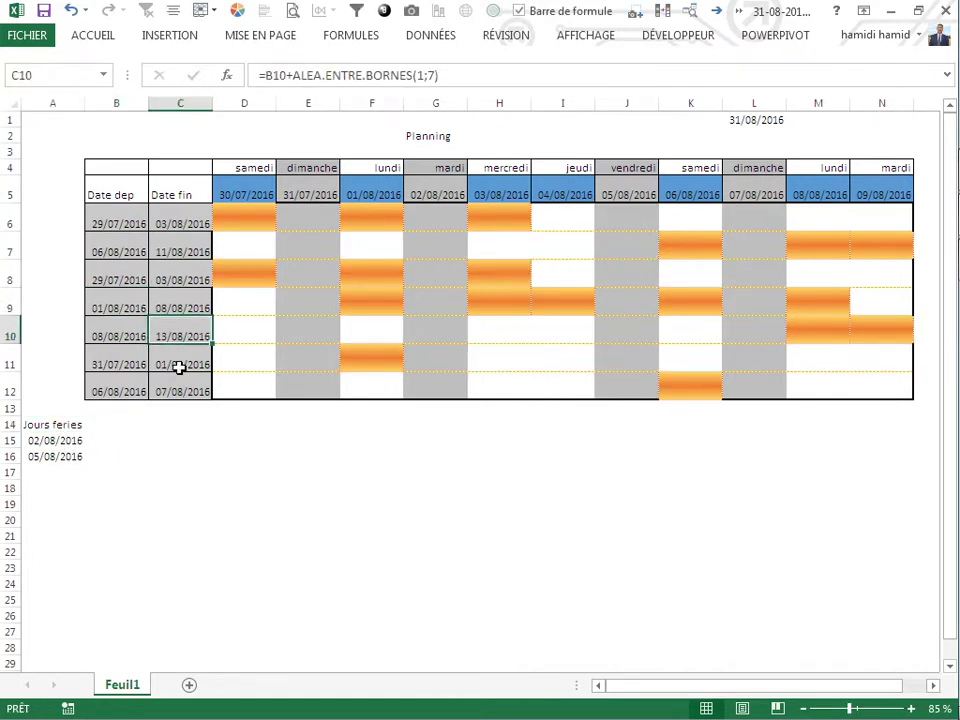
pyautogui.click(178, 366)
pyautogui.click(178, 302)
pyautogui.click(133, 326)
pyautogui.click(159, 300)
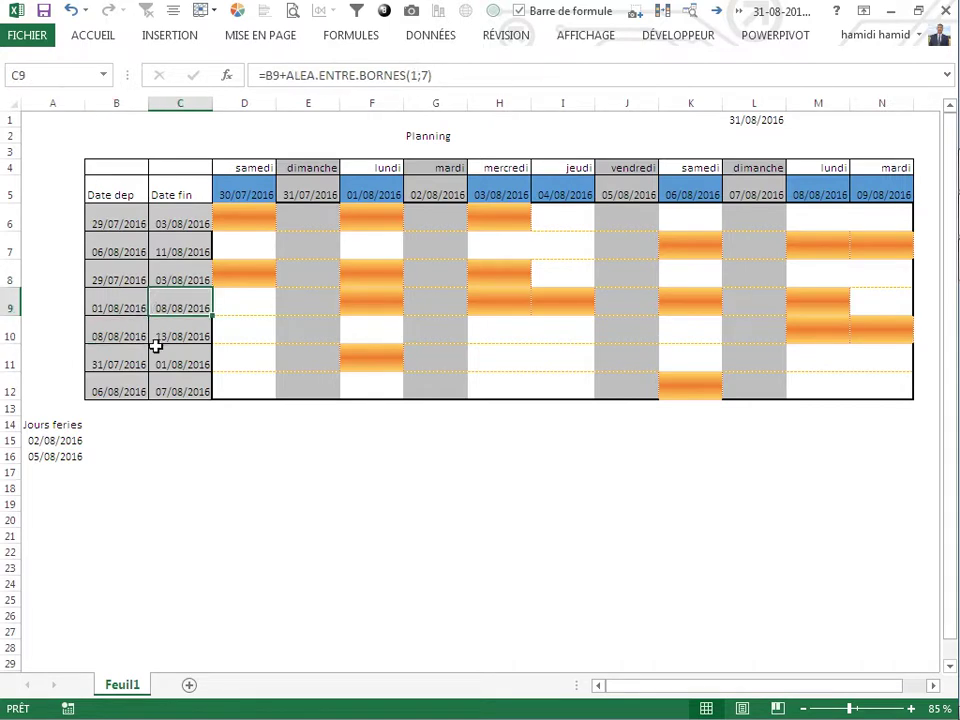
pyautogui.click(272, 519)
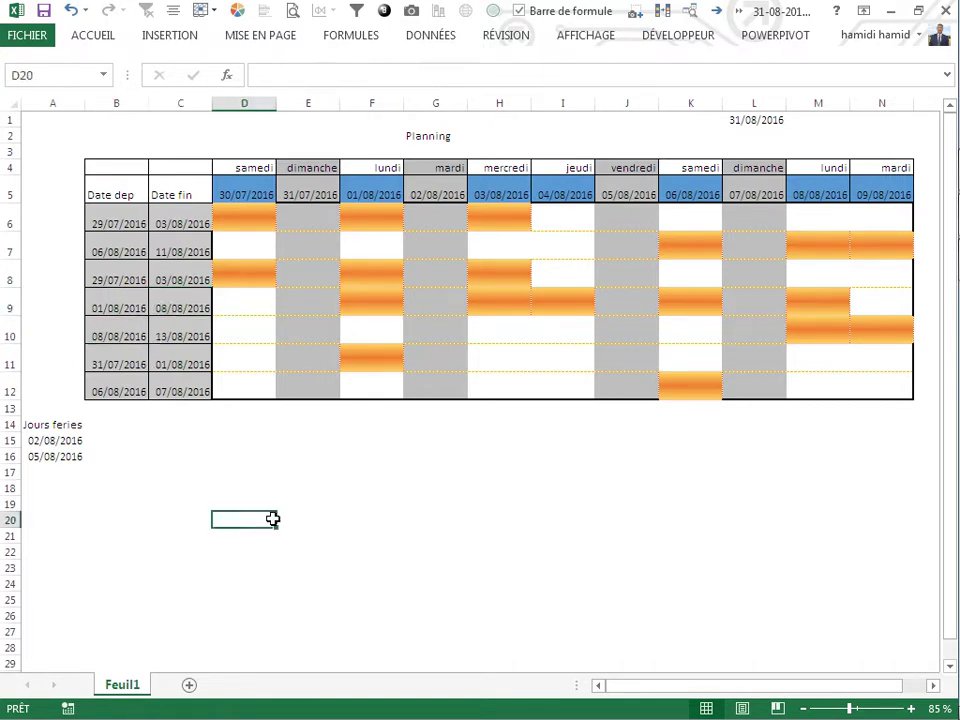
pyautogui.press('F9')
pyautogui.press('F9')
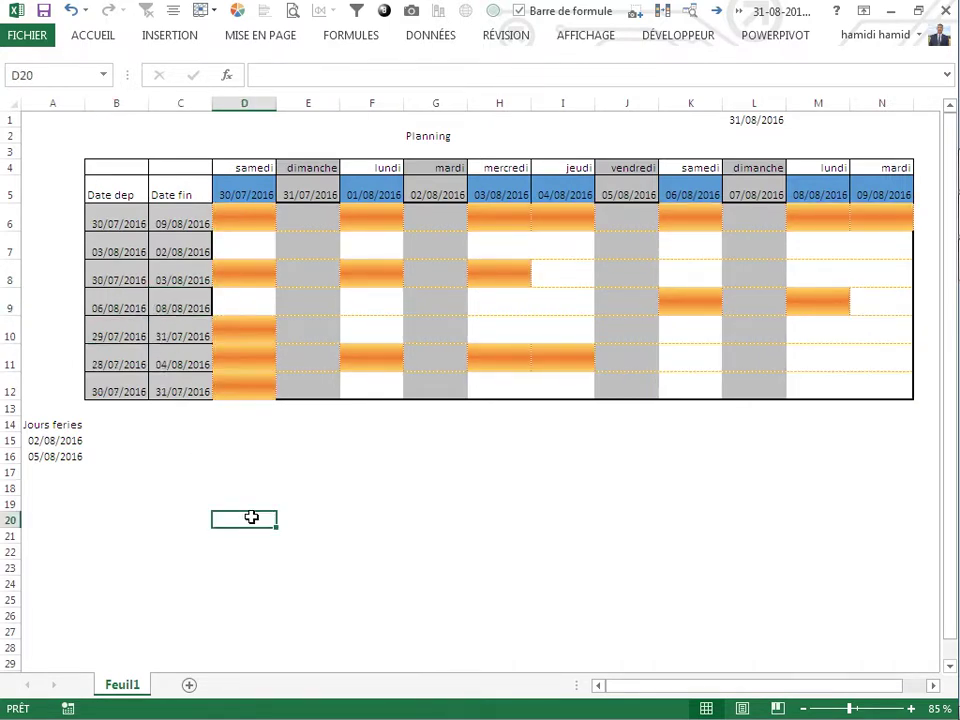
pyautogui.press('F9')
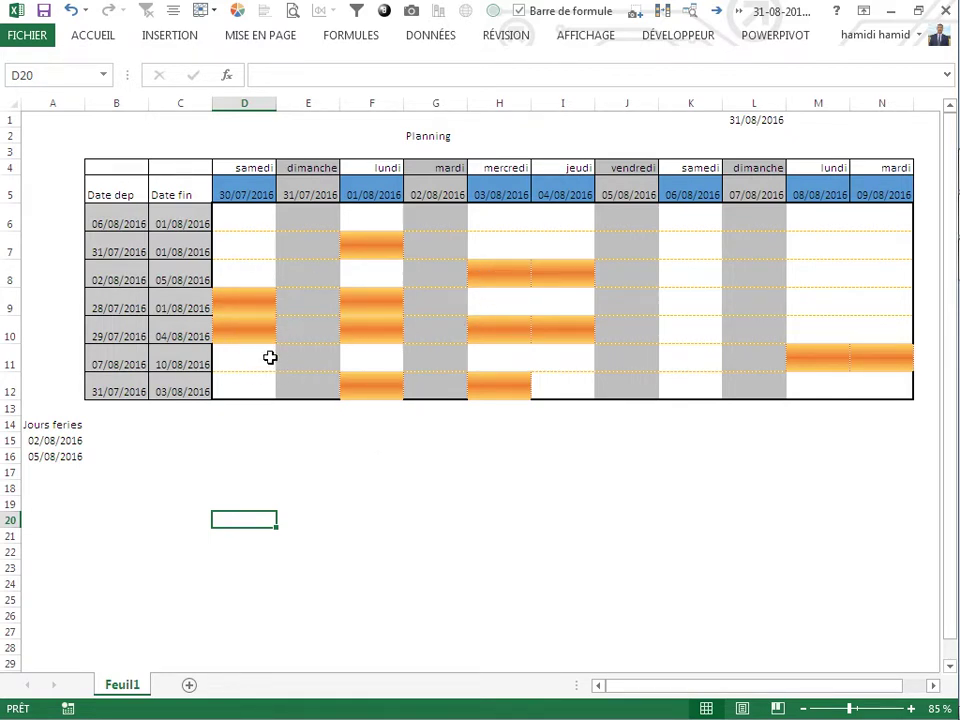
# Step: Close the planning workbook, saving its changes
pyautogui.click(456, 497)
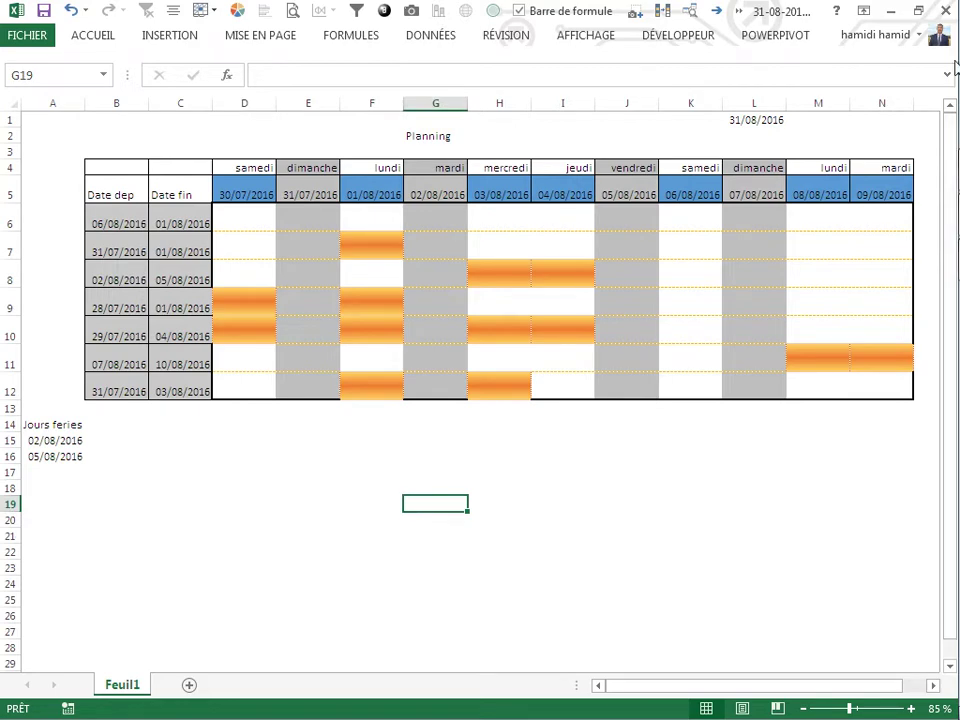
pyautogui.hotkey('alt', 'F4')
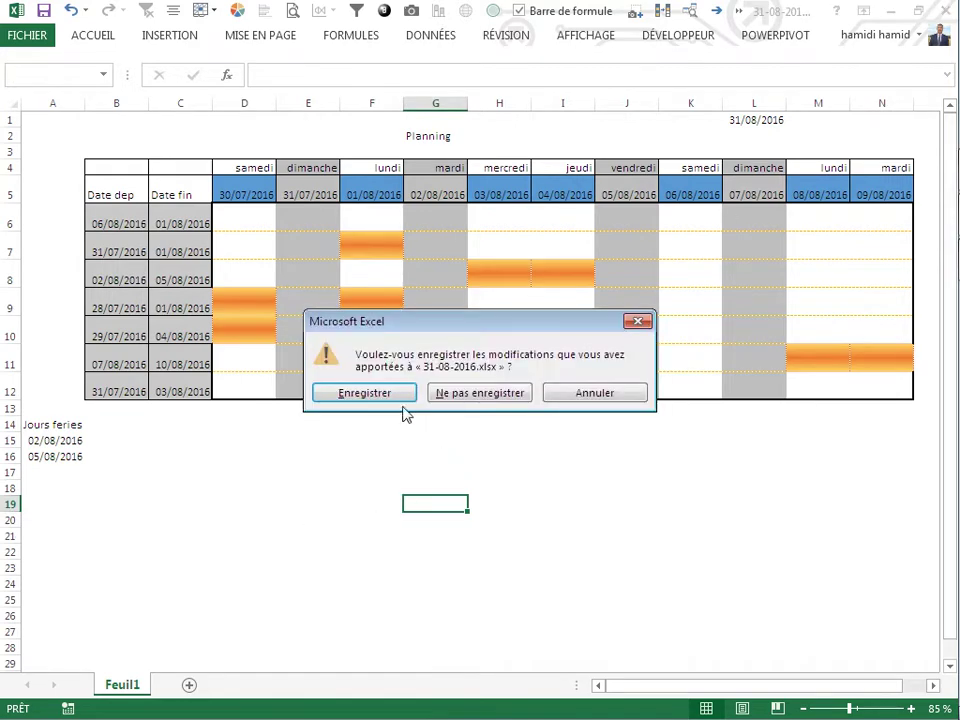
pyautogui.click(364, 394)
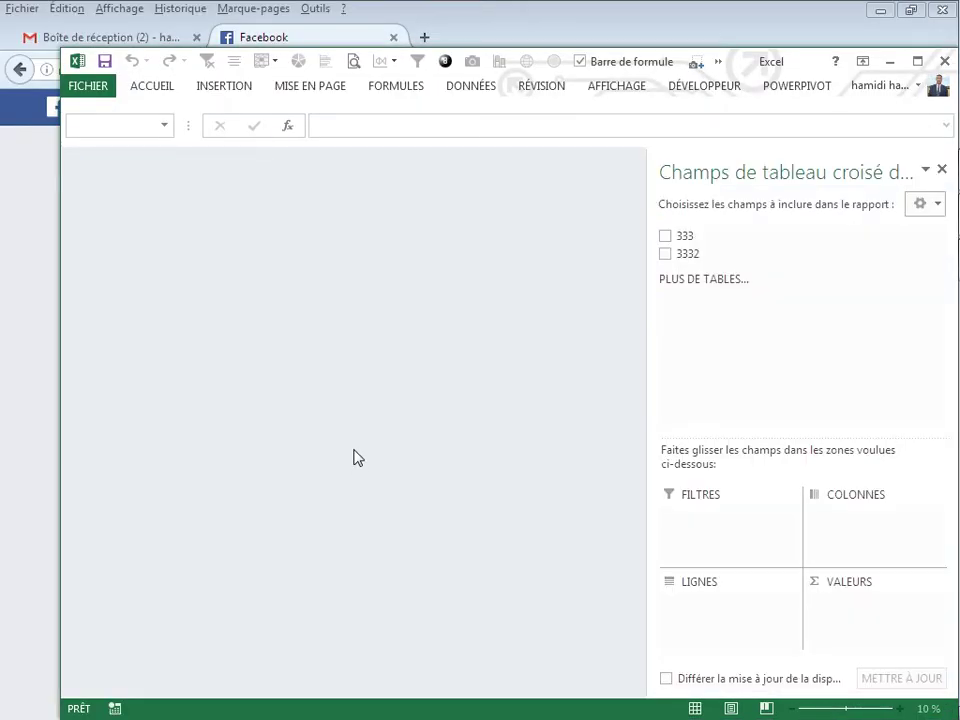
# Step: Maximize the Excel window and create a new blank workbook, Classeur3
pyautogui.click(917, 61)
pyautogui.click(24, 36)
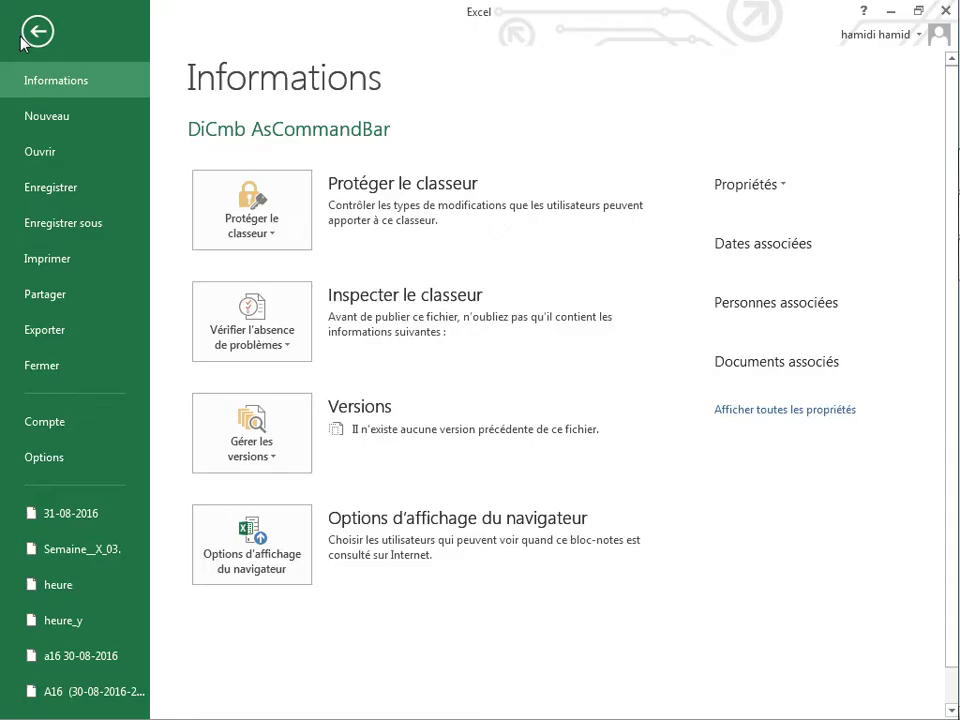
pyautogui.click(66, 120)
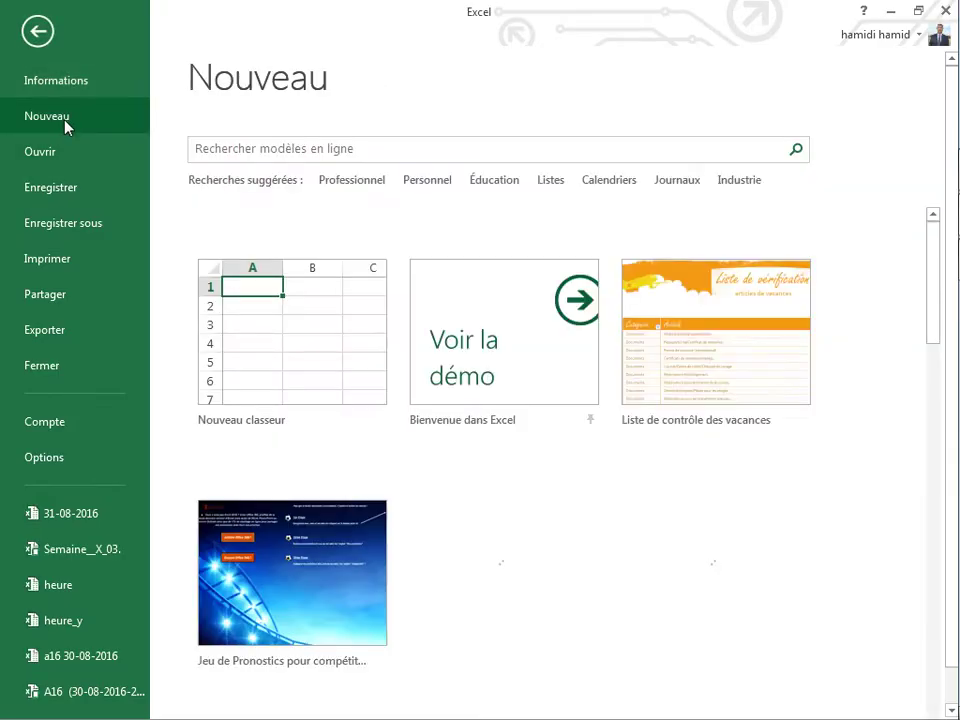
pyautogui.click(296, 318)
# Step: Enter 27-07-2016 in D7 and fill daily dates across to 03/08/2016 in K7
pyautogui.click(360, 405)
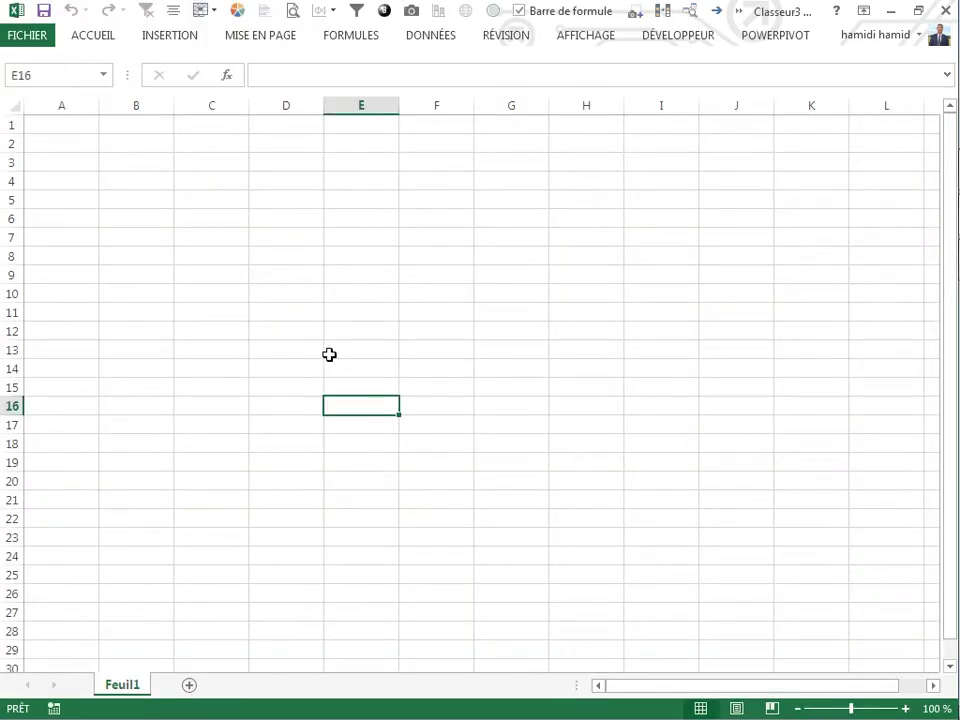
pyautogui.click(330, 352)
pyautogui.click(271, 230)
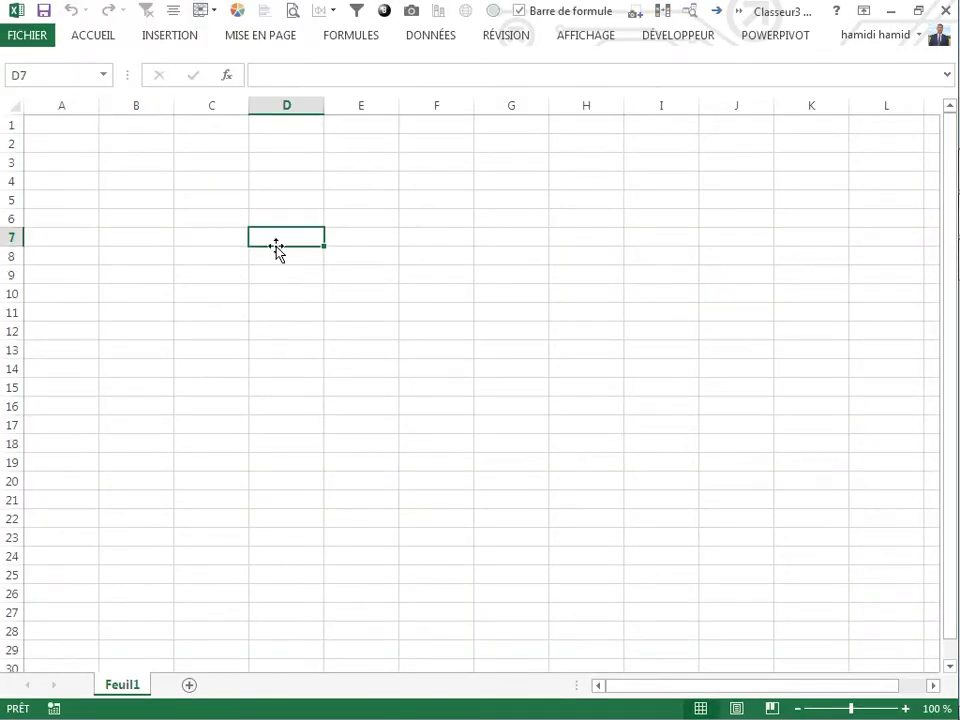
pyautogui.write('27-0')
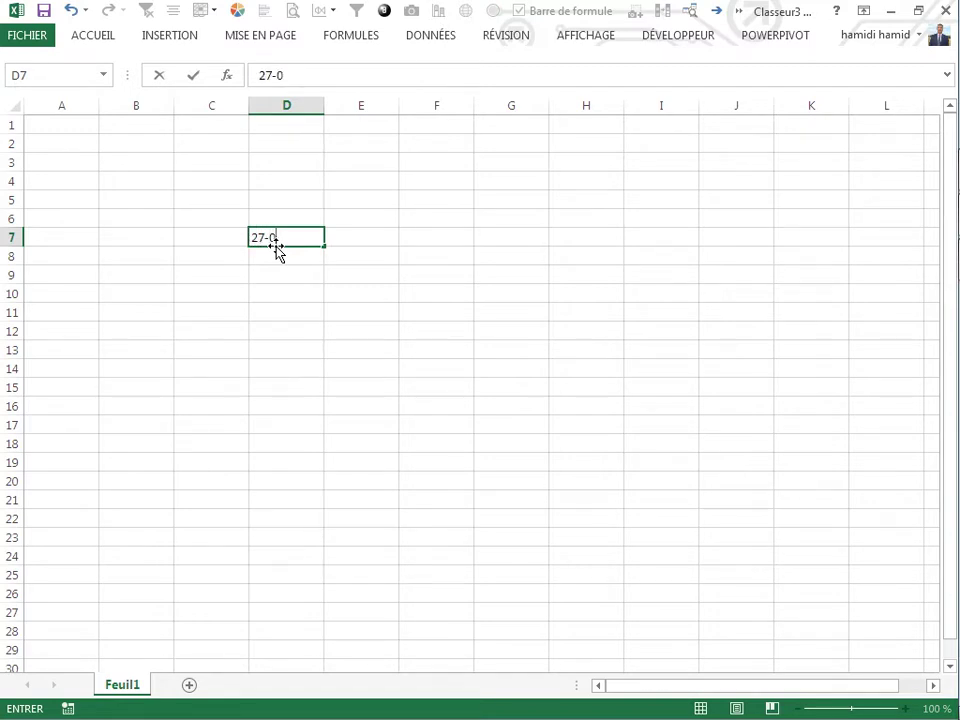
pyautogui.write('7-2016')
pyautogui.press('Return')
pyautogui.click(360, 368)
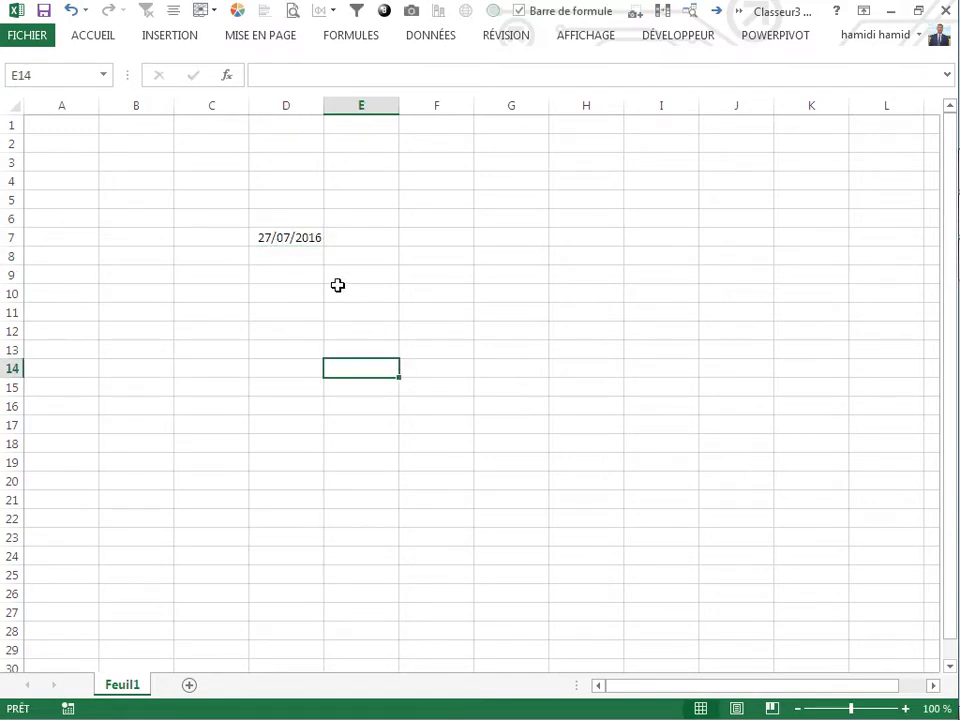
pyautogui.click(304, 237)
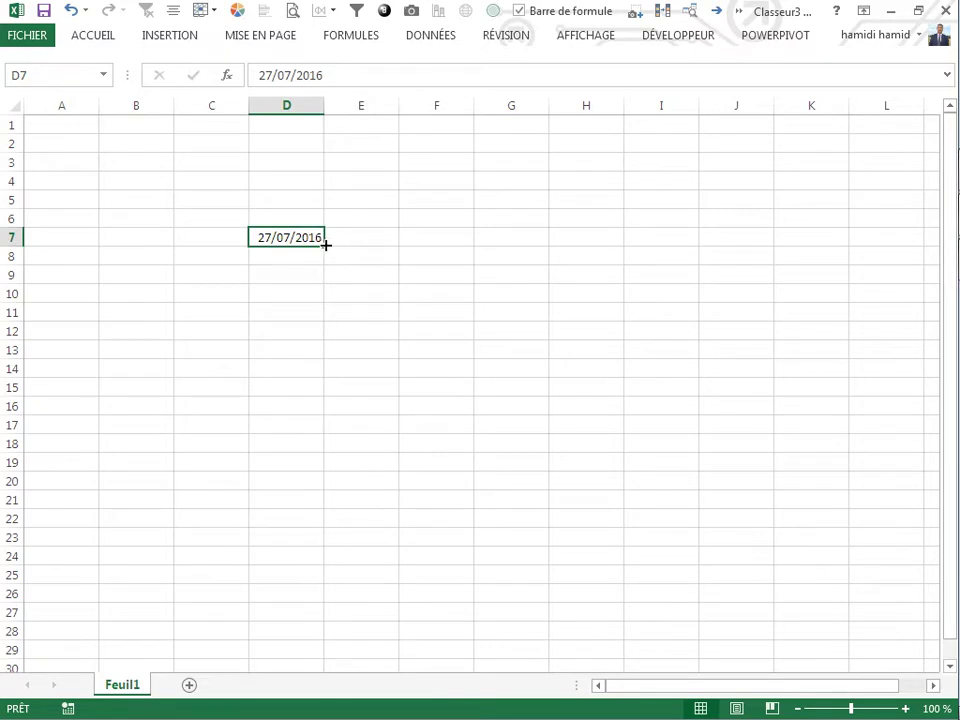
pyautogui.moveTo(325, 244); pyautogui.dragTo(851, 279)
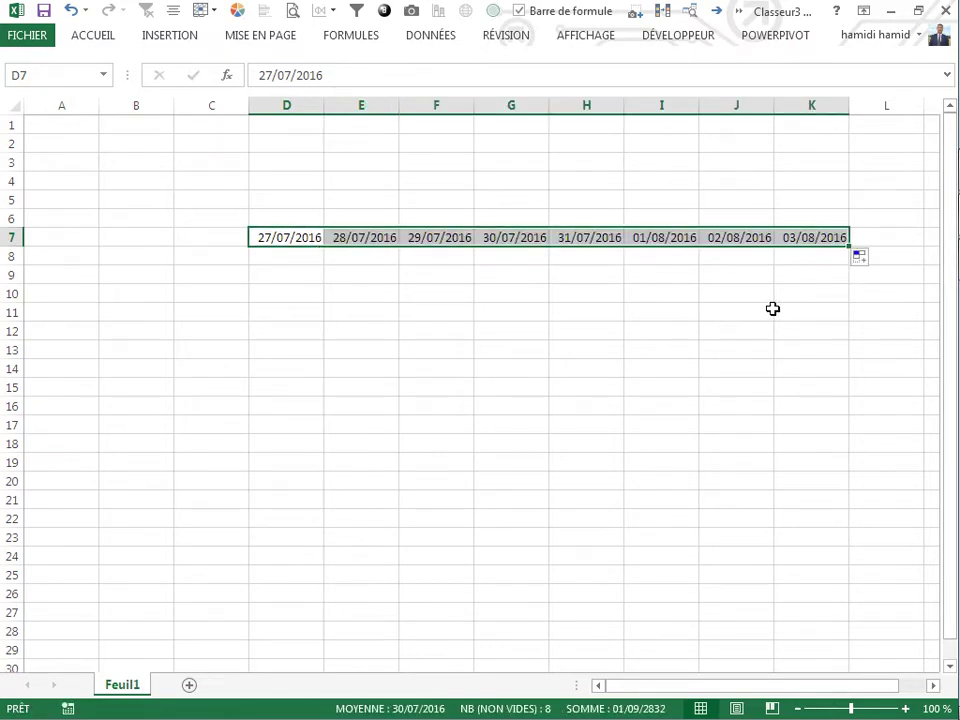
pyautogui.click(134, 260)
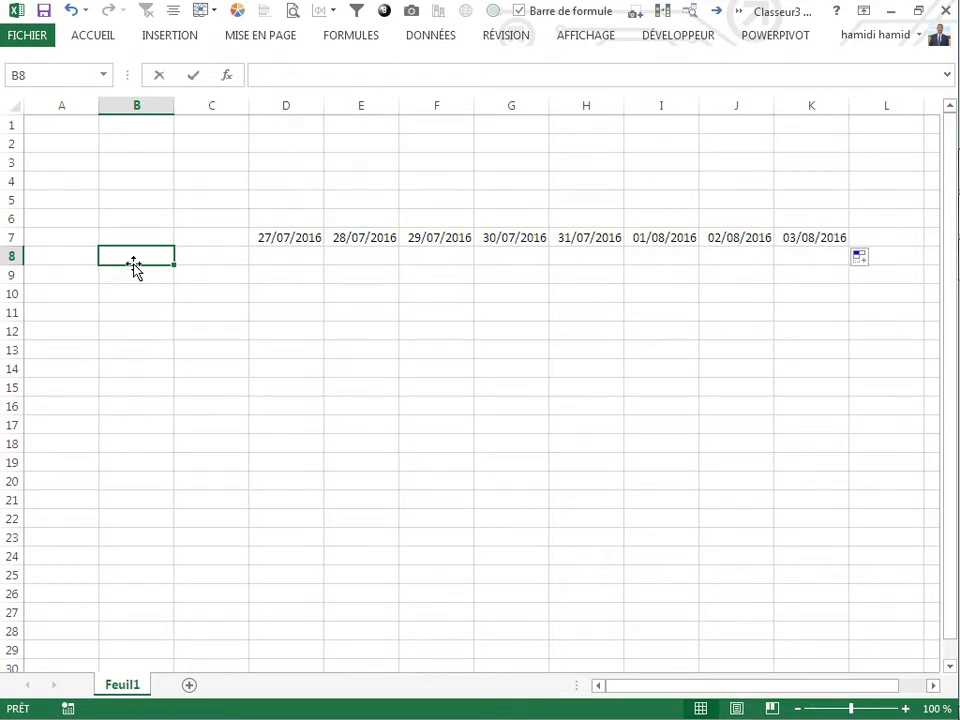
# Step: Enter =ALEA.ENTRE.BORNES("01/08/2016";"07/08/2016") in B8 for a random start date
pyautogui.write('=al')
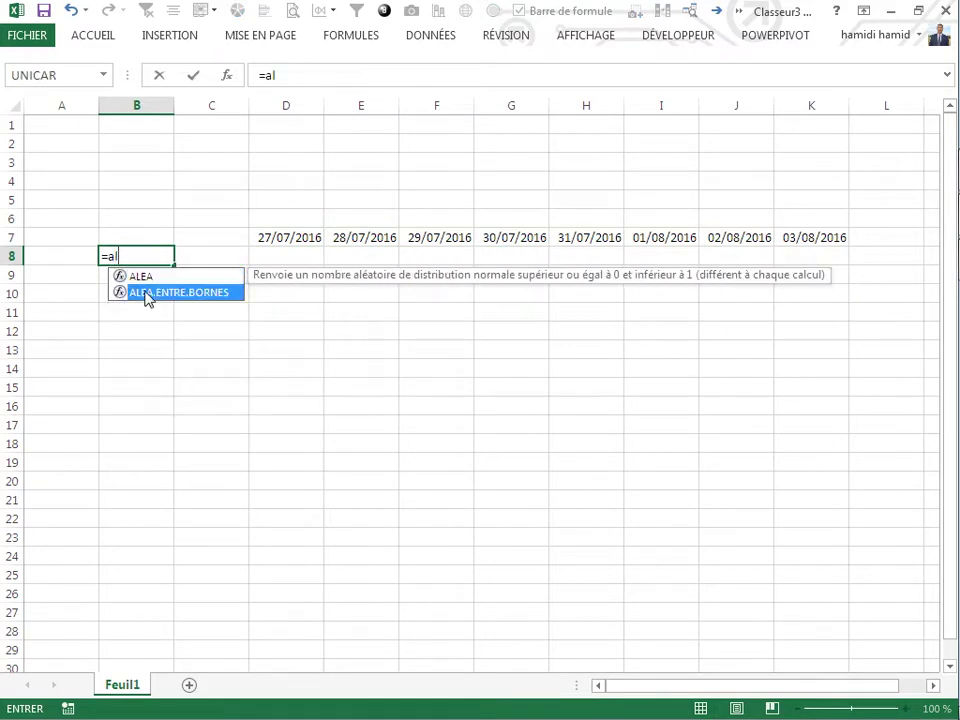
pyautogui.doubleClick(144, 292)
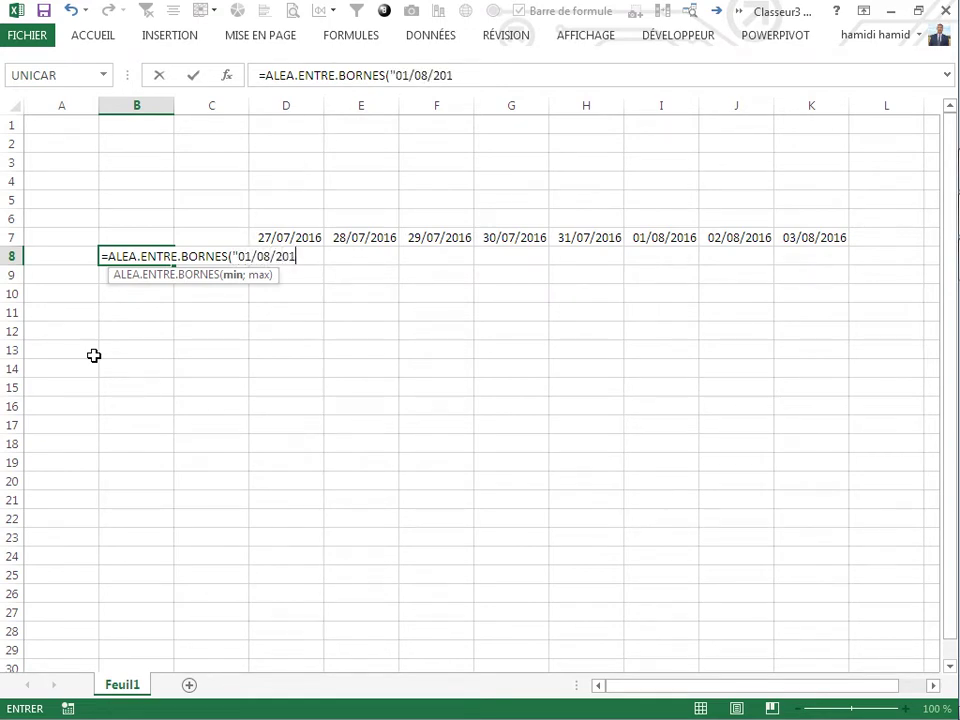
pyautogui.write('6";"07/08/201')
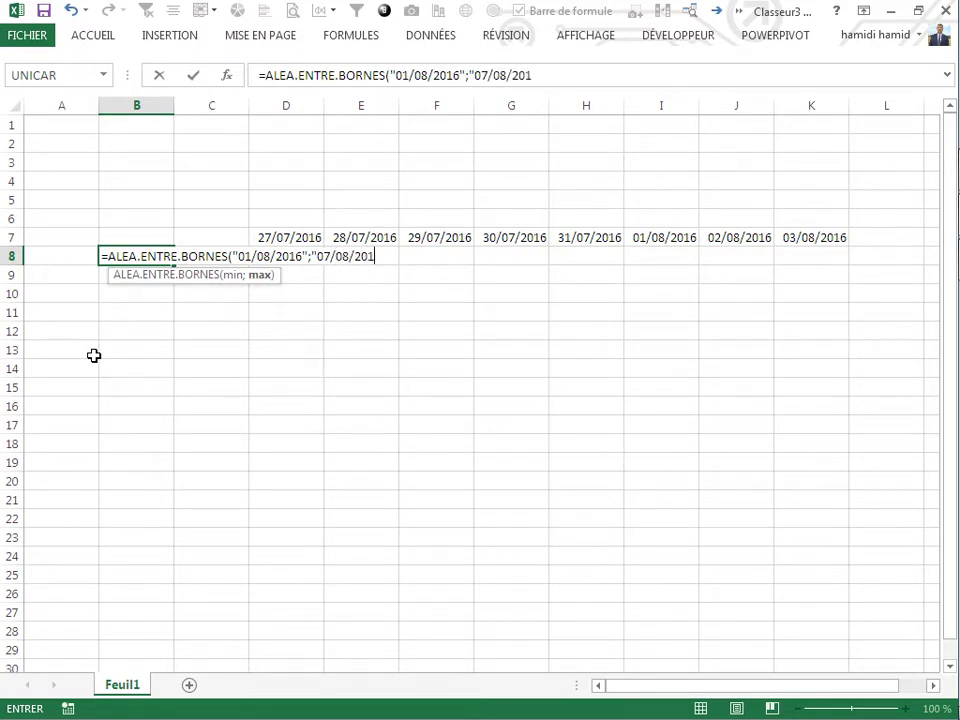
pyautogui.write(')')
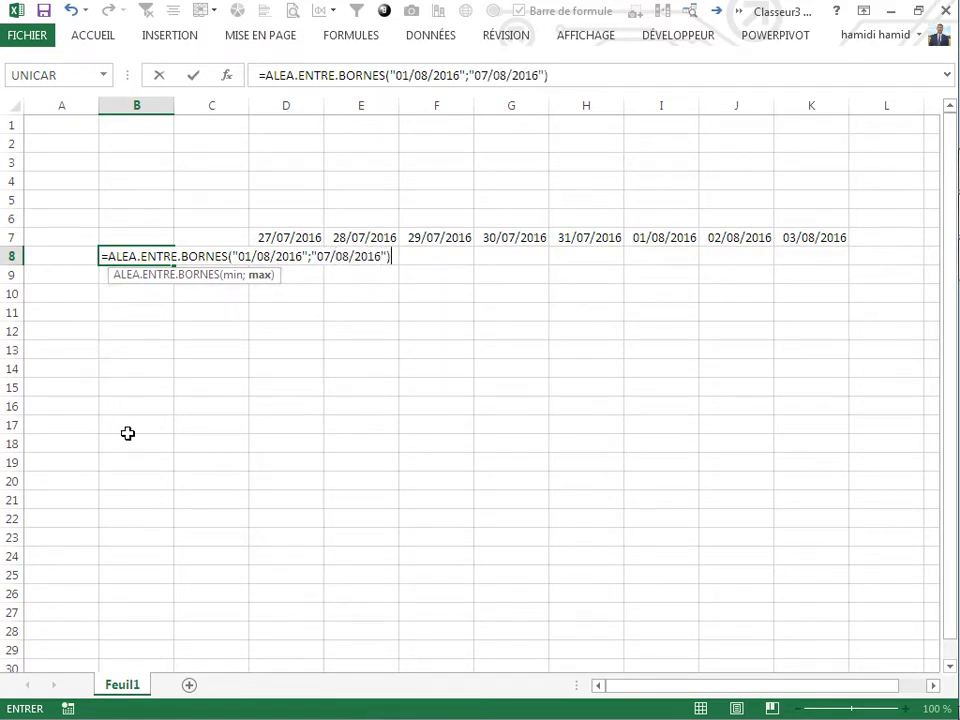
pyautogui.press('Return')
# Step: Copy D7's date format onto B8 with the Format Painter
pyautogui.click(178, 387)
pyautogui.click(155, 258)
pyautogui.rightClick(155, 258)
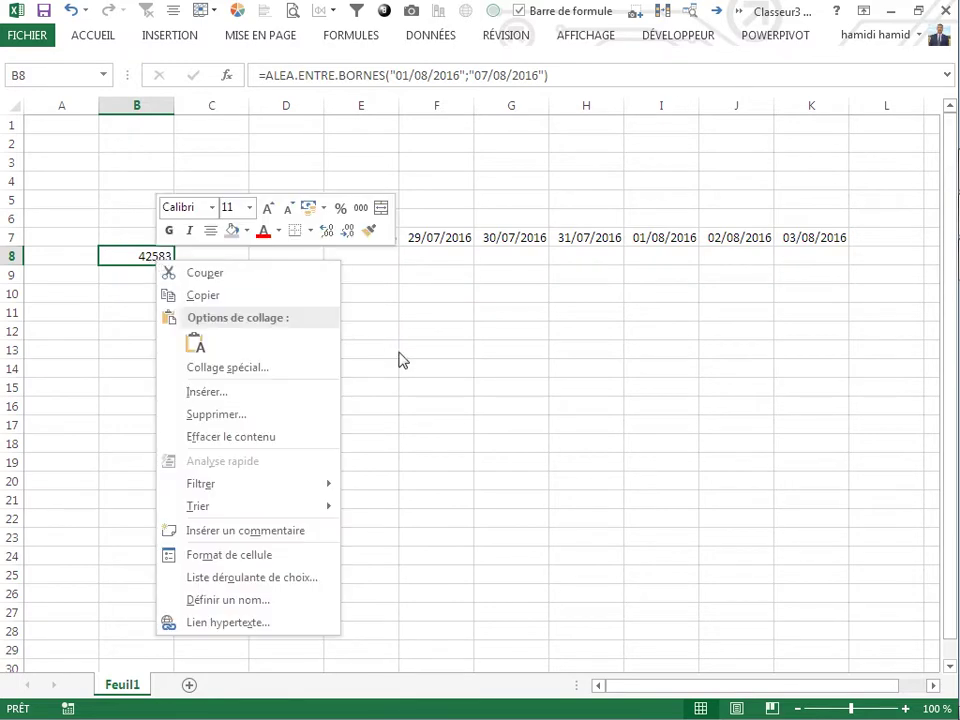
pyautogui.click(306, 242)
pyautogui.click(301, 238)
pyautogui.rightClick(302, 238)
pyautogui.click(514, 206)
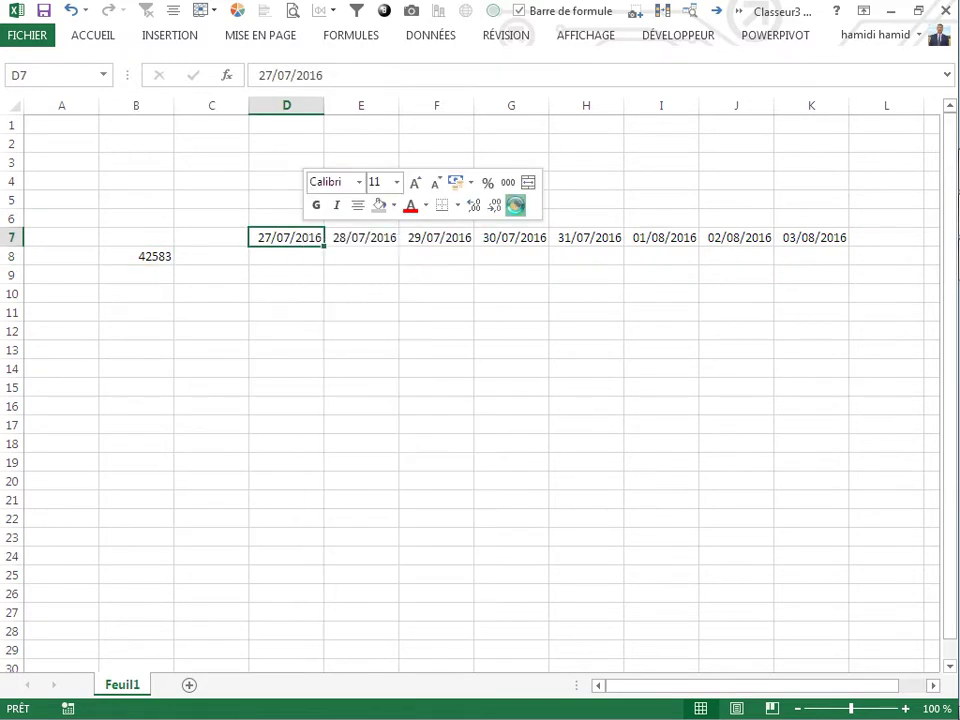
pyautogui.click(167, 257)
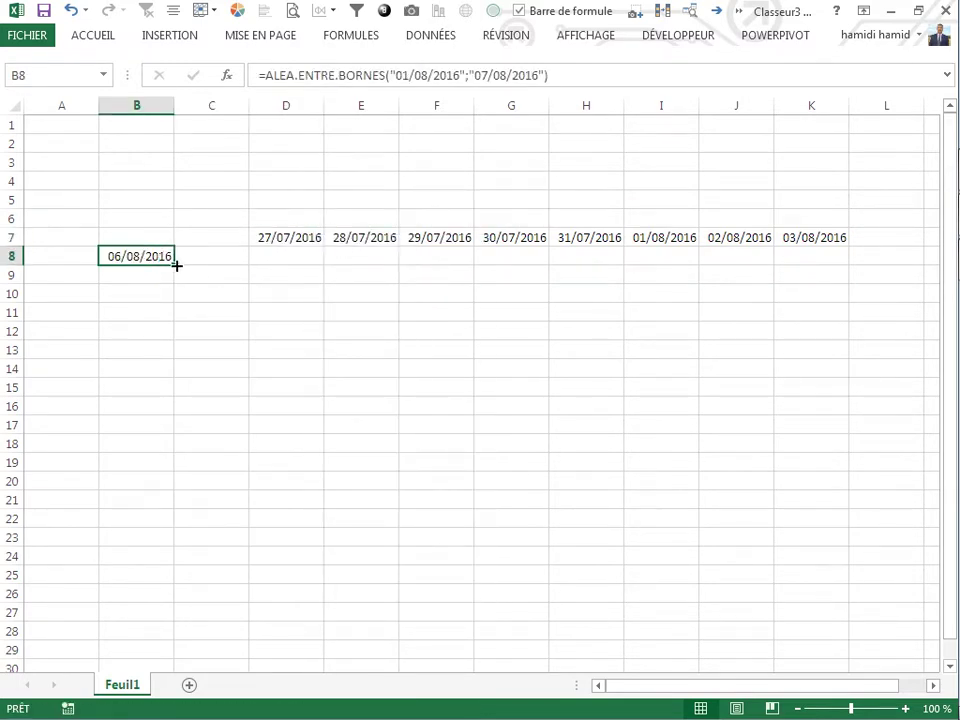
# Step: Fill the random-date formula down to B18 and recalculate with F9
pyautogui.moveTo(176, 265); pyautogui.dragTo(176, 450)
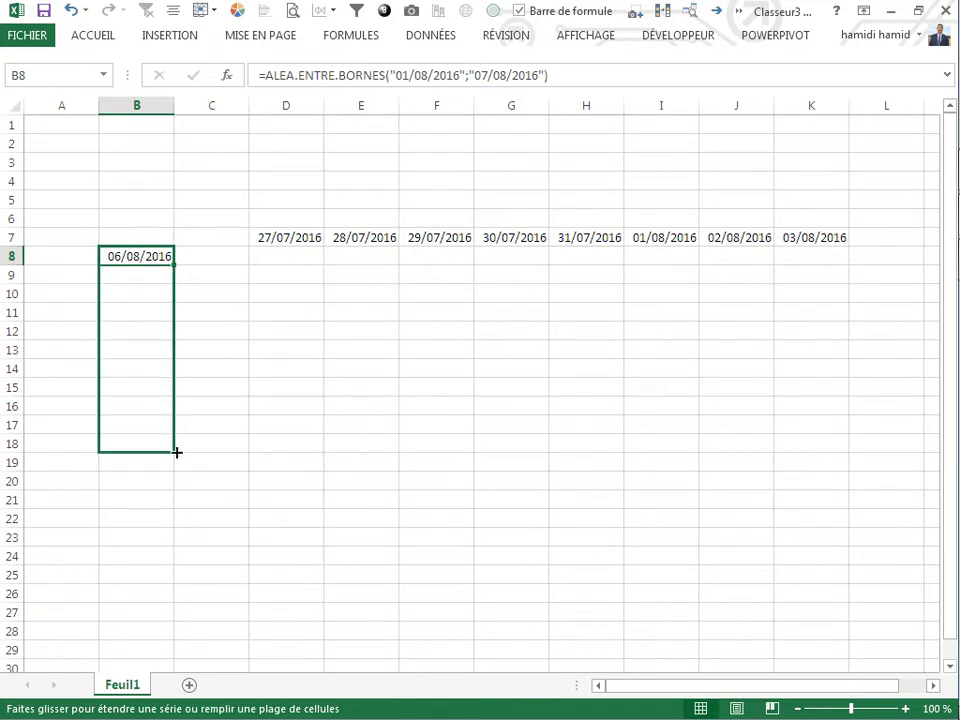
pyautogui.click(122, 251)
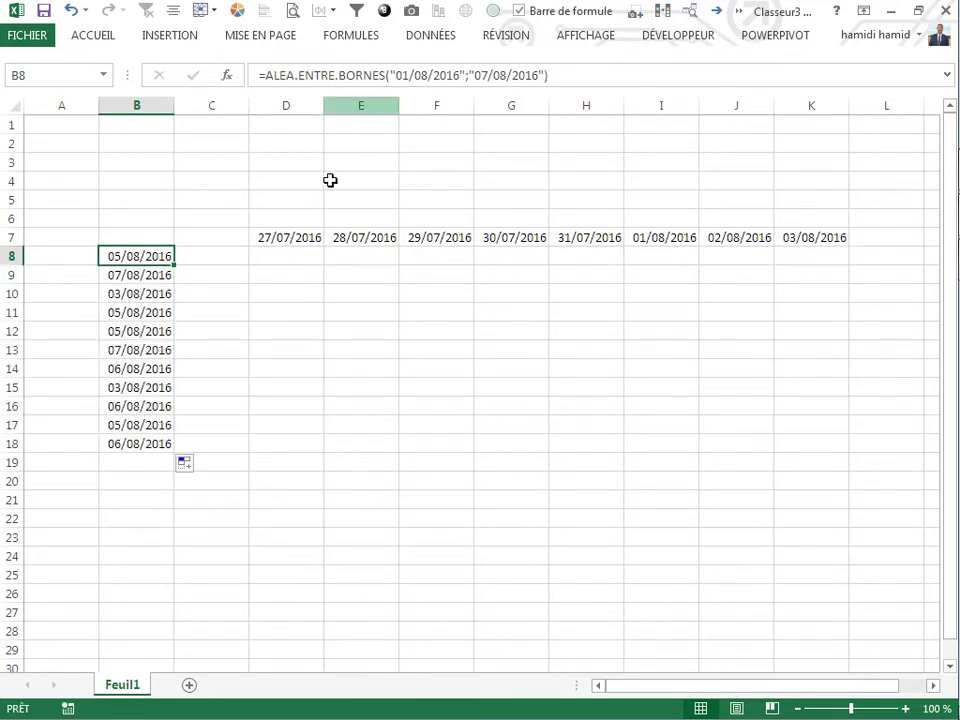
pyautogui.click(232, 323)
pyautogui.click(152, 259)
pyautogui.click(345, 368)
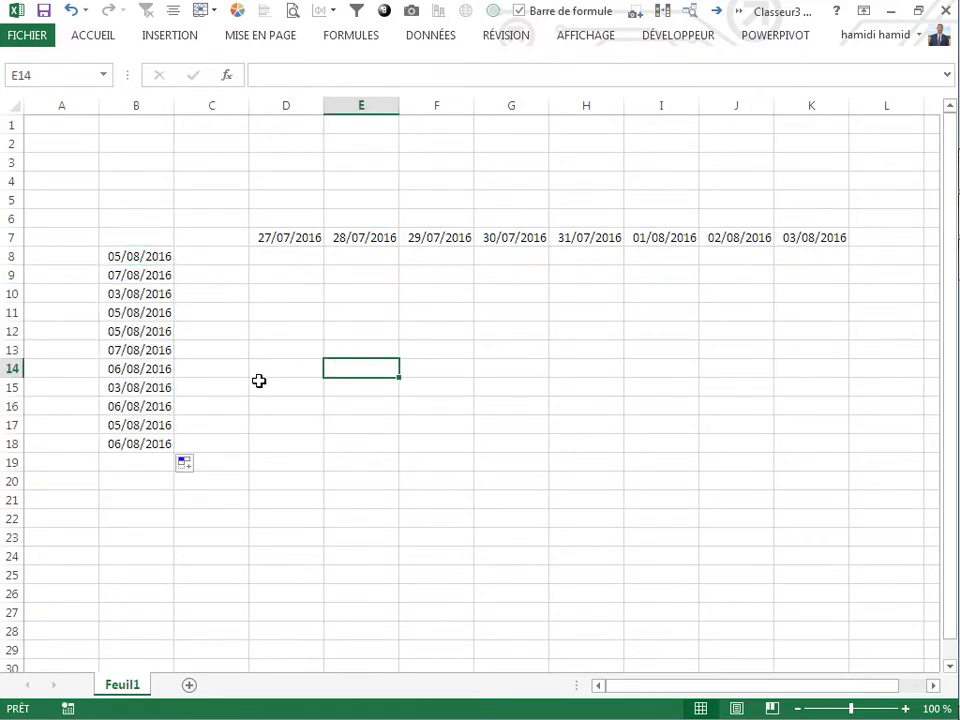
pyautogui.click(140, 260)
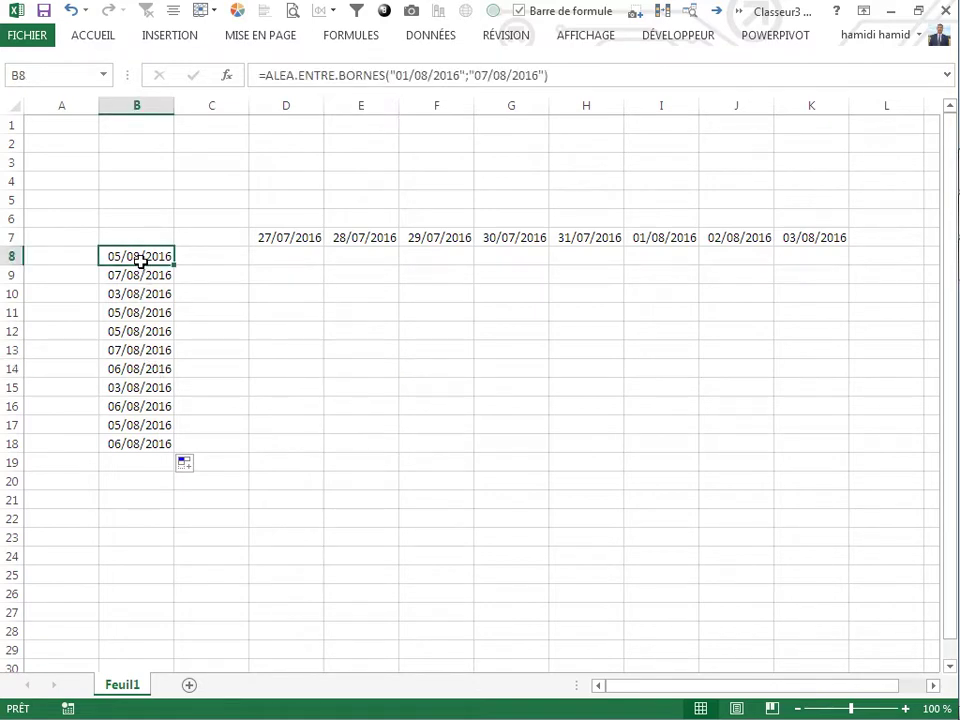
pyautogui.press('F9')
pyautogui.press('F9')
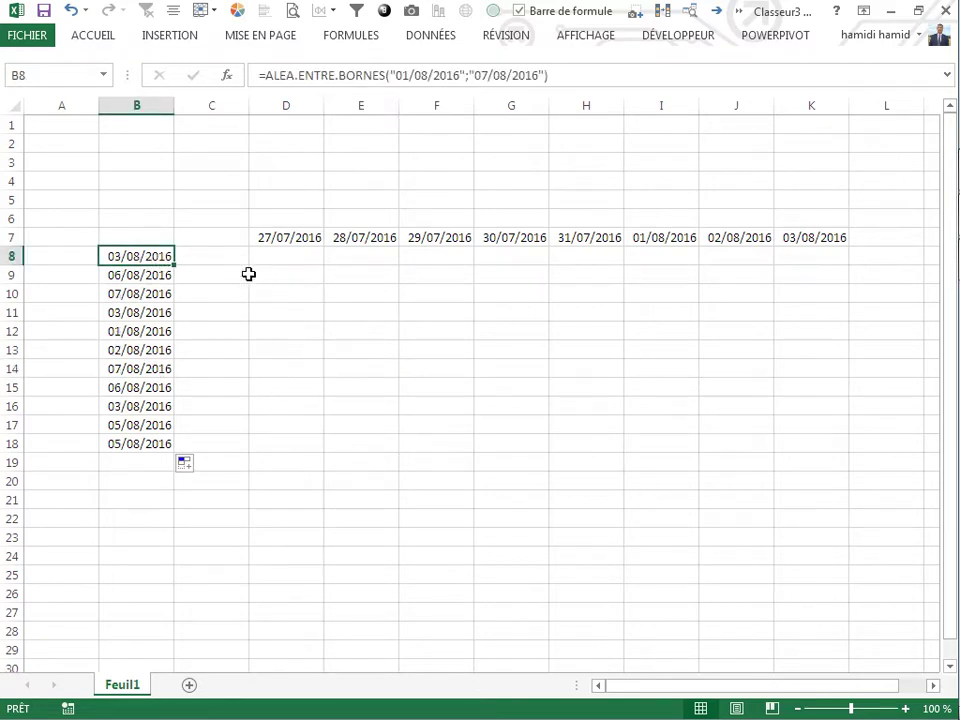
# Step: Start typing the 'Date dep' header in B7
pyautogui.click(199, 255)
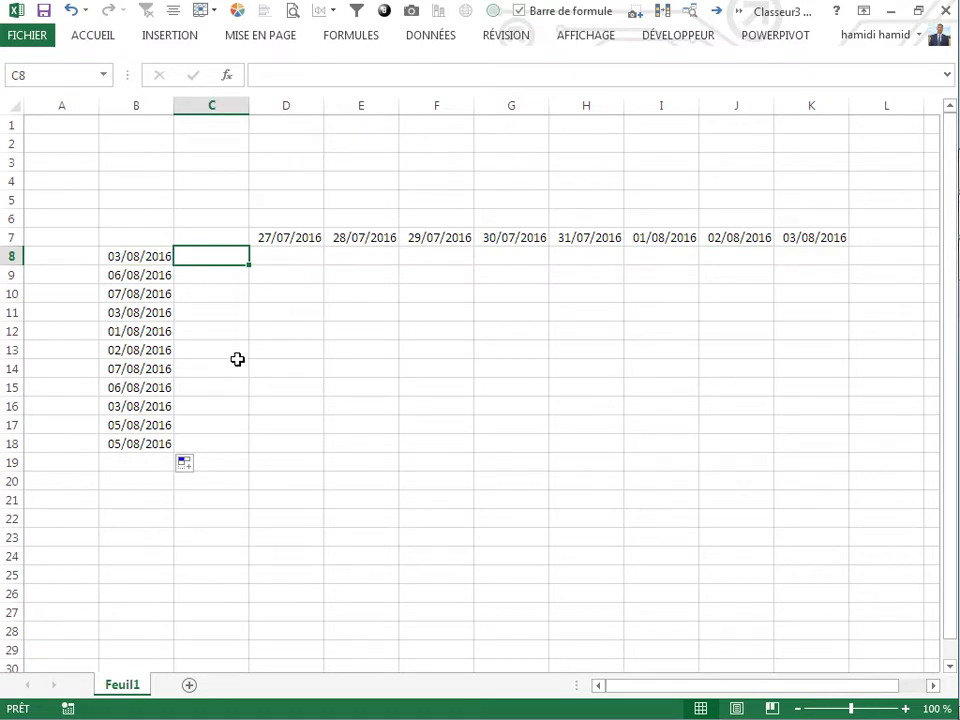
pyautogui.click(134, 238)
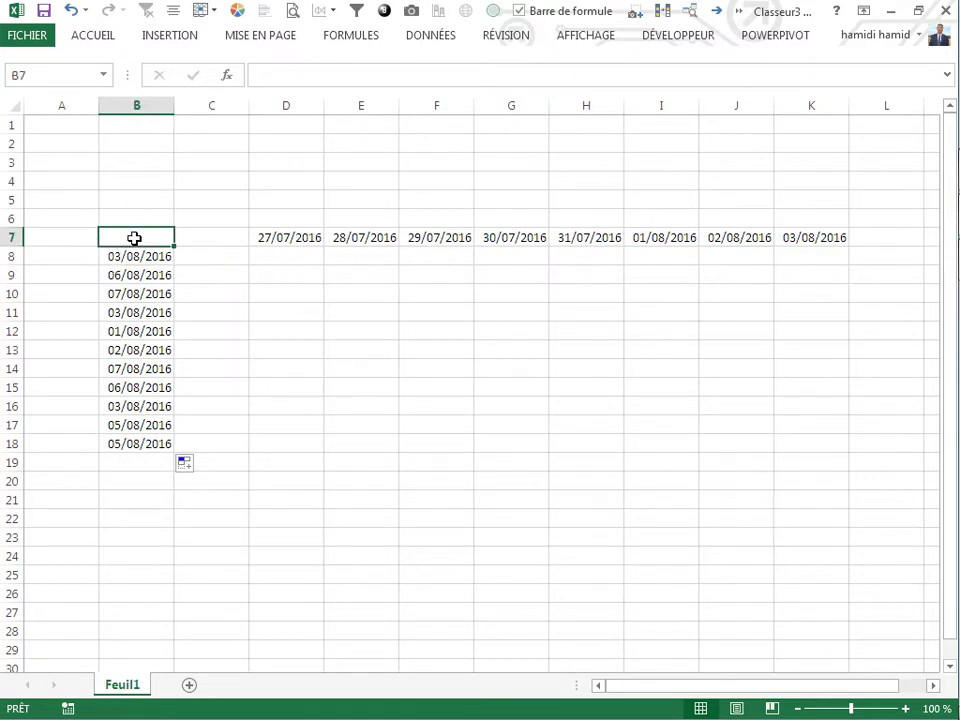
pyautogui.write('Date ')
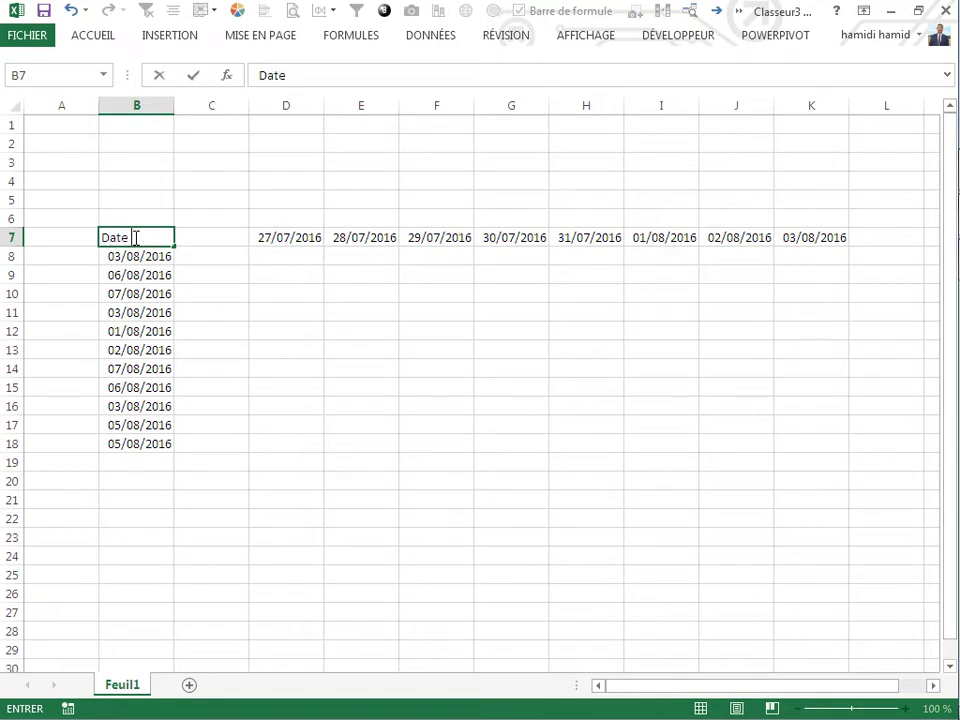
pyautogui.write('depart')
# Step: Label B7 'Date depart' and C7 'date fin'
pyautogui.moveTo(271, 368); pyautogui.dragTo(271, 350)
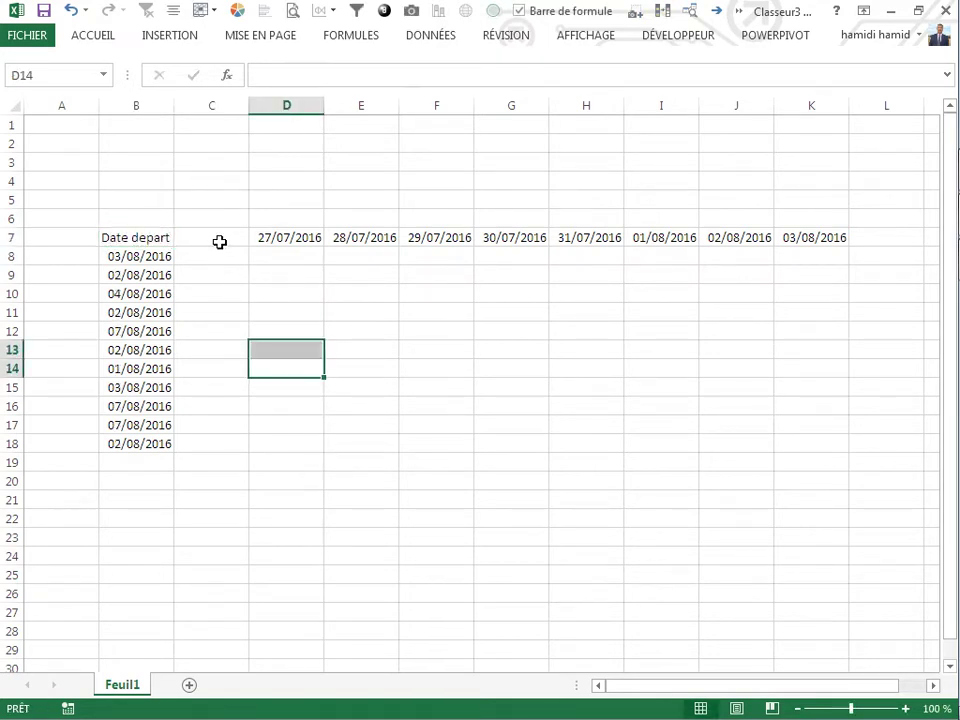
pyautogui.click(219, 242)
pyautogui.write('date fin')
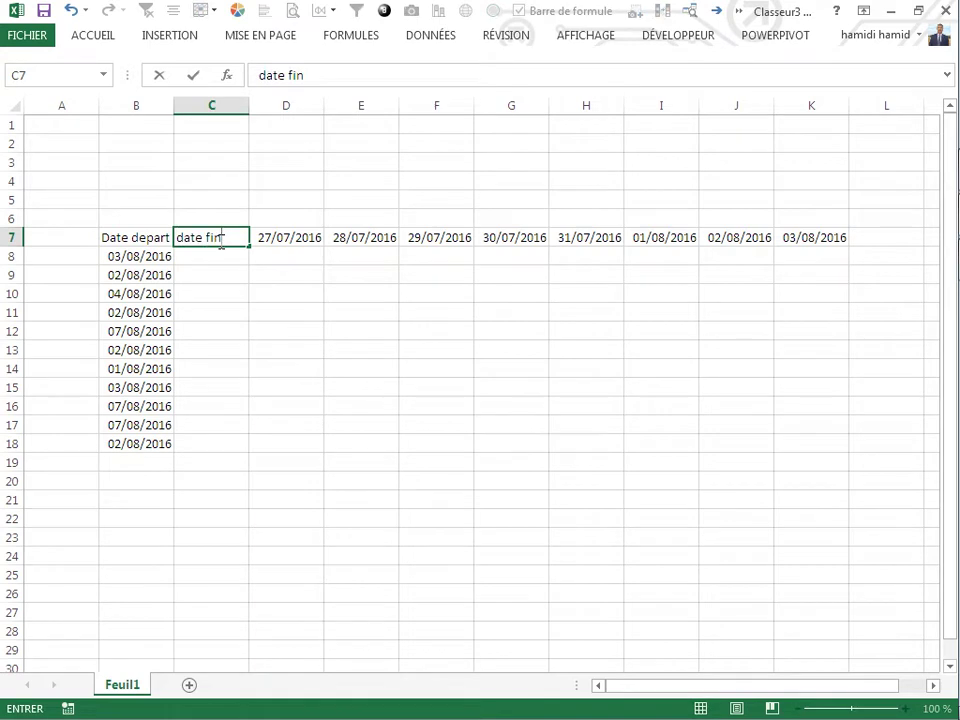
pyautogui.click(285, 443)
# Step: Enter =+B8+ALEA.ENTRE.BORNES(1;5) in C8 for the end date
pyautogui.click(227, 257)
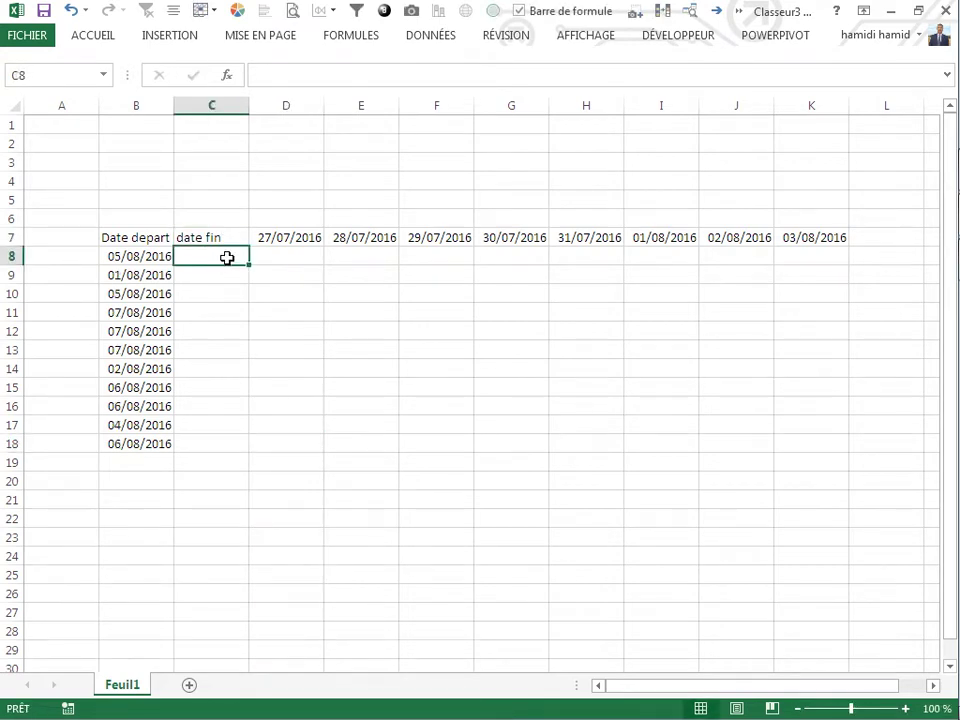
pyautogui.write('+')
pyautogui.click(114, 251)
pyautogui.write('+')
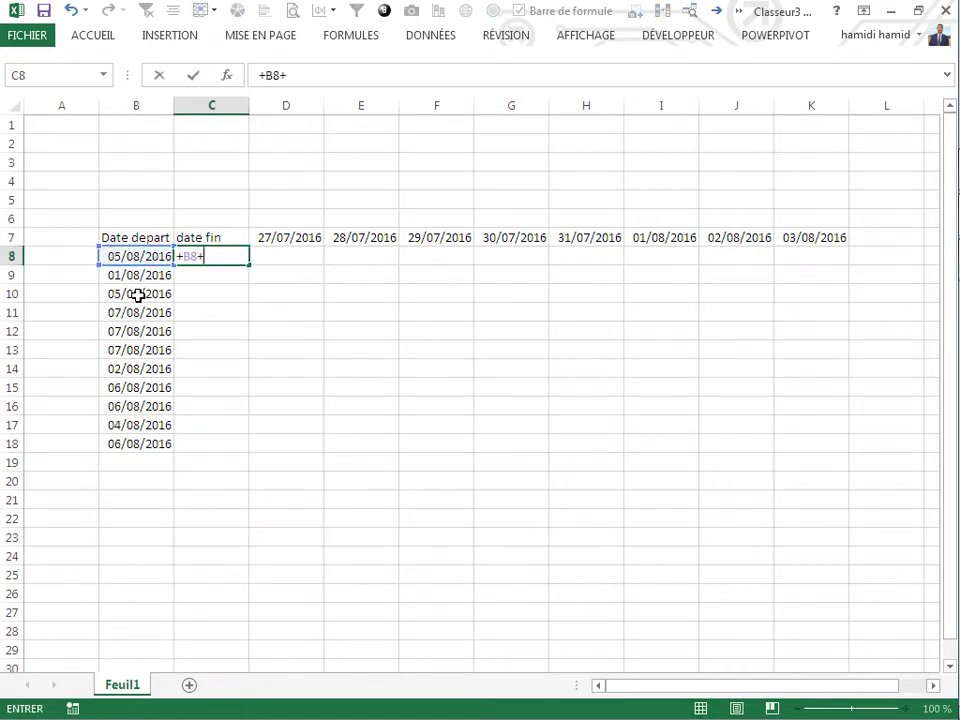
pyautogui.write('al')
pyautogui.click(262, 292)
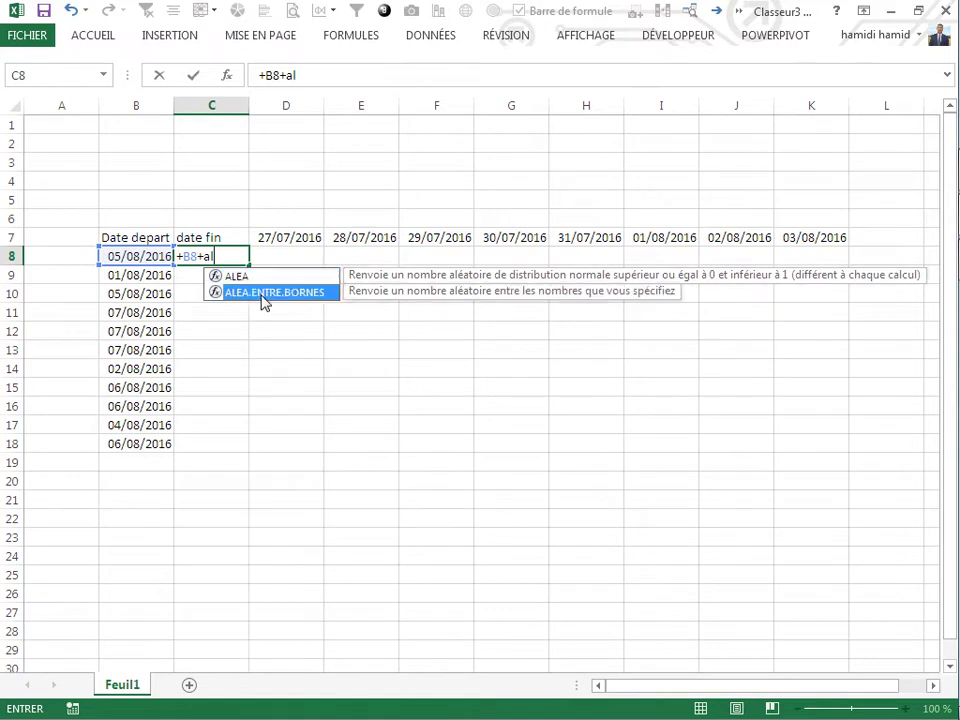
pyautogui.doubleClick(260, 293)
pyautogui.write('1;')
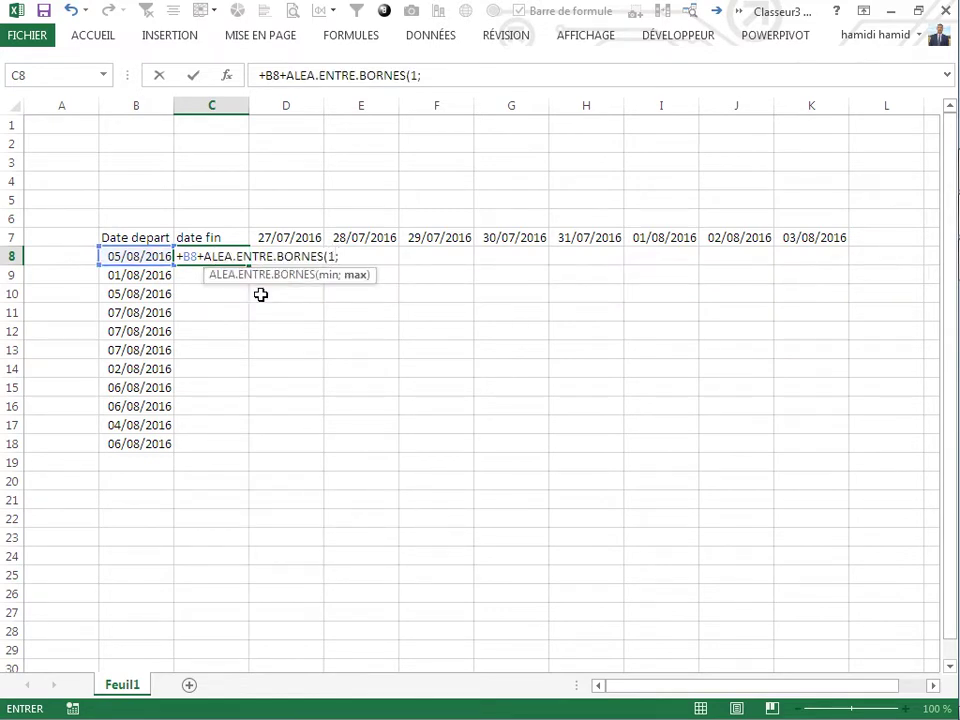
pyautogui.write('5)')
pyautogui.press('Return')
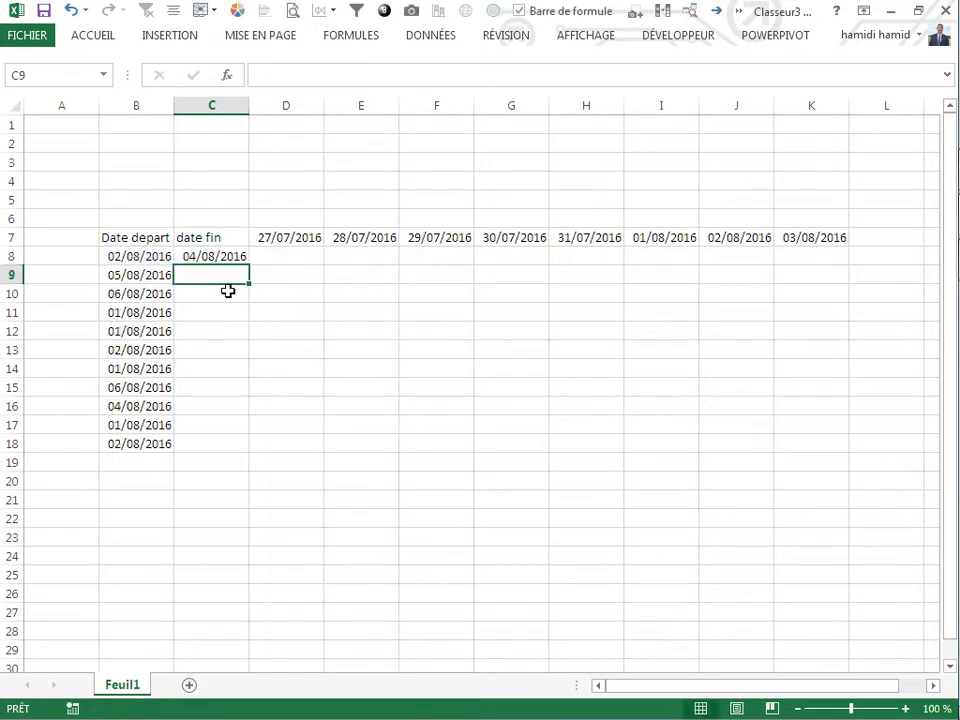
# Step: Fill the end-date formula down to C18 and recalculate the random dates with F9
pyautogui.click(225, 257)
pyautogui.moveTo(250, 265); pyautogui.dragTo(248, 453)
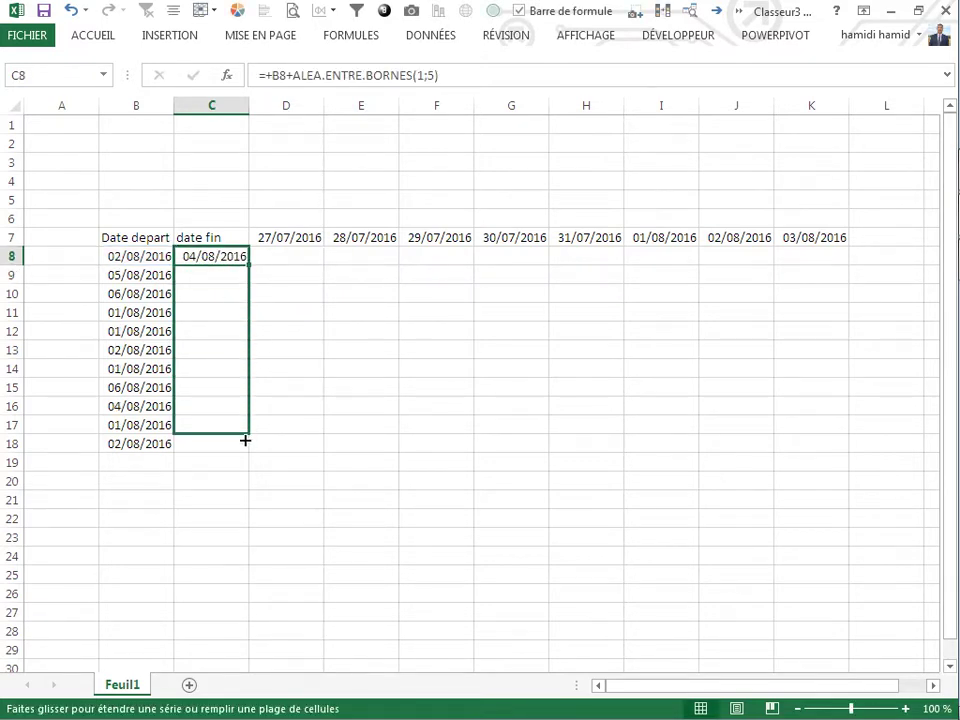
pyautogui.click(309, 413)
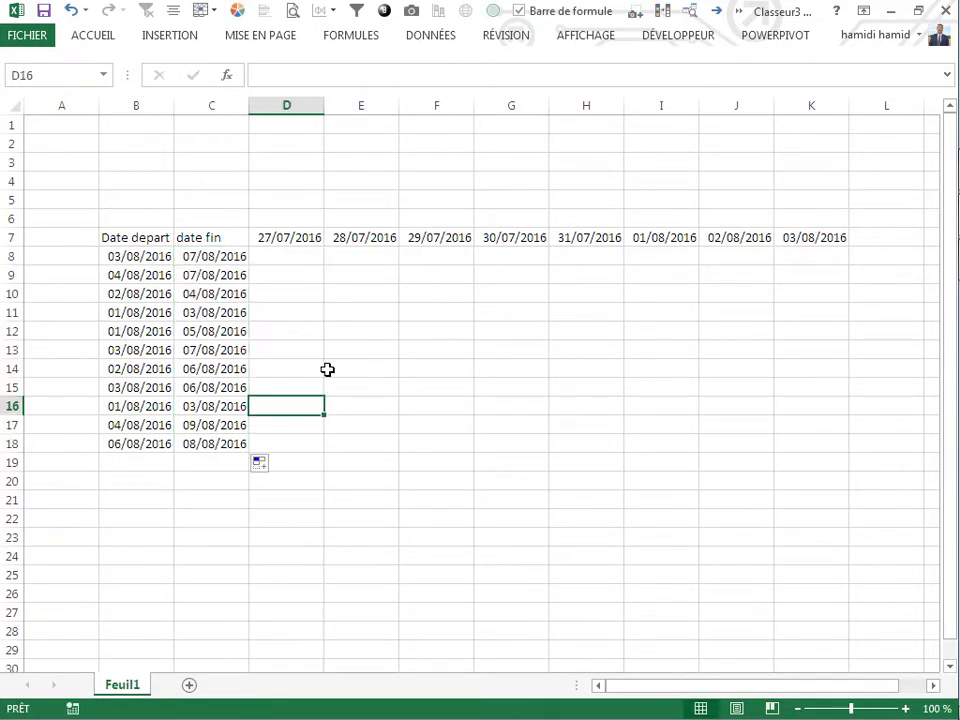
pyautogui.press('F9')
pyautogui.press('F9')
pyautogui.press('F9')
pyautogui.press('F9')
pyautogui.click(320, 330)
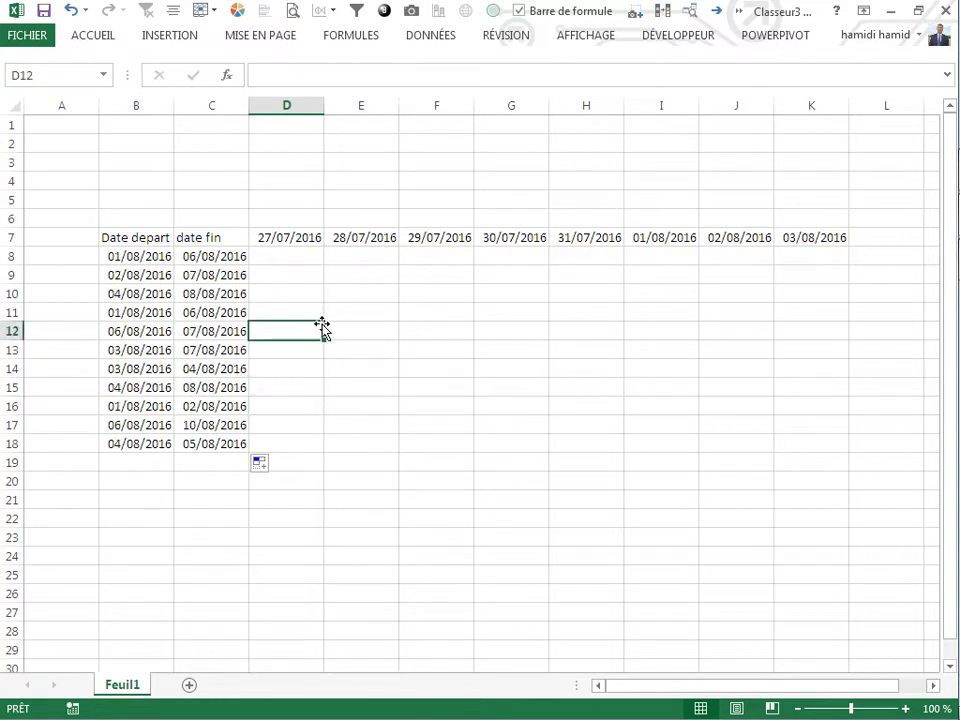
pyautogui.click(304, 293)
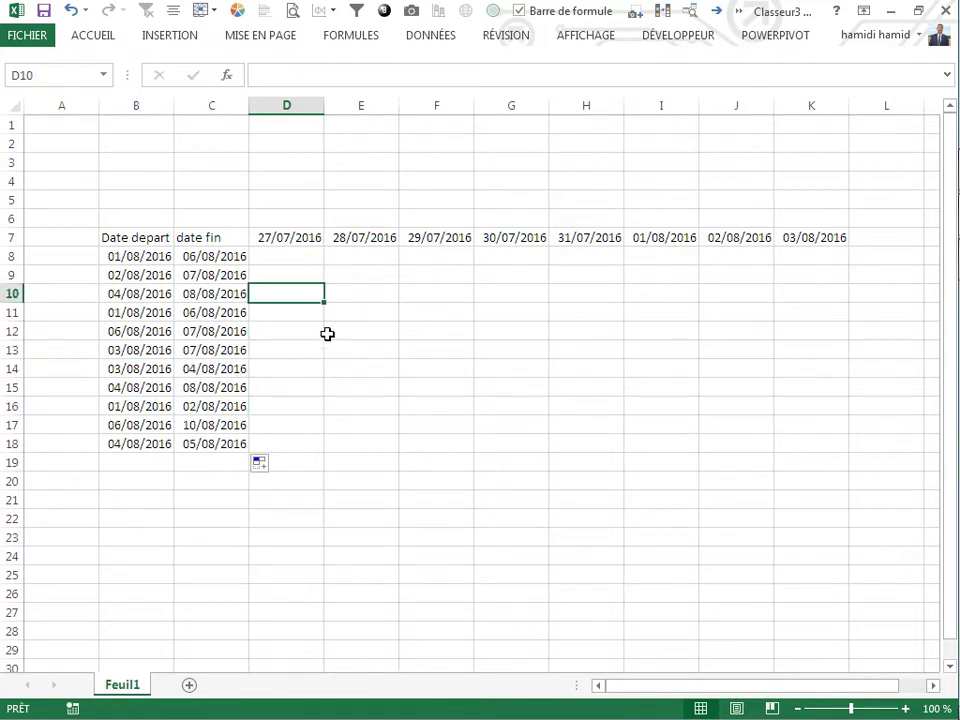
pyautogui.click(277, 237)
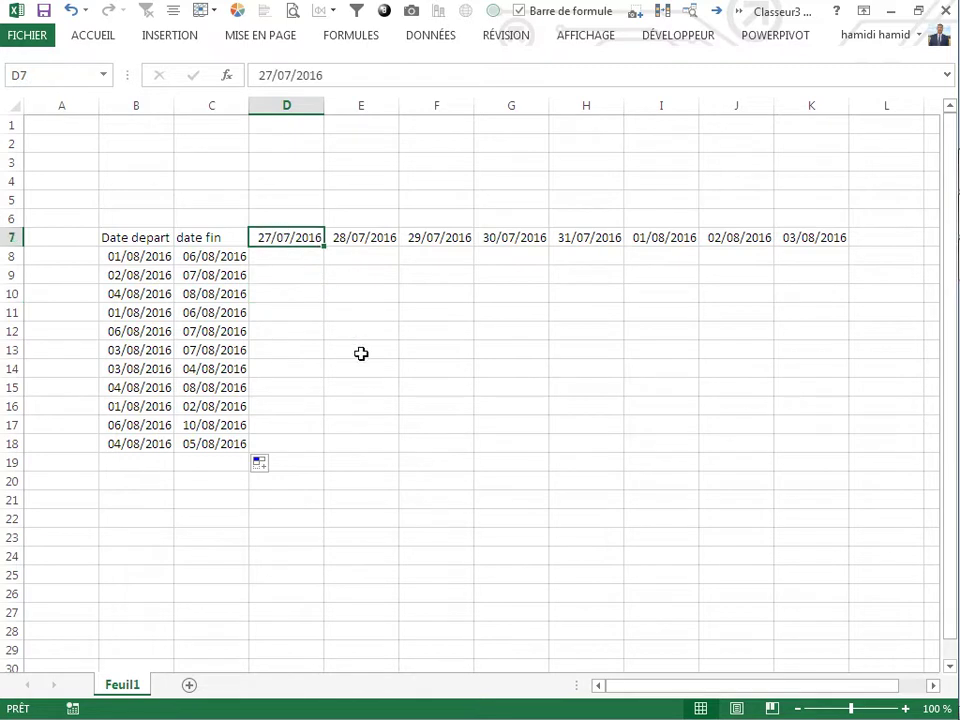
pyautogui.click(361, 354)
# Step: Enter the 'Jf' label in A20 to head the holiday list
pyautogui.click(68, 481)
pyautogui.write('Jf')
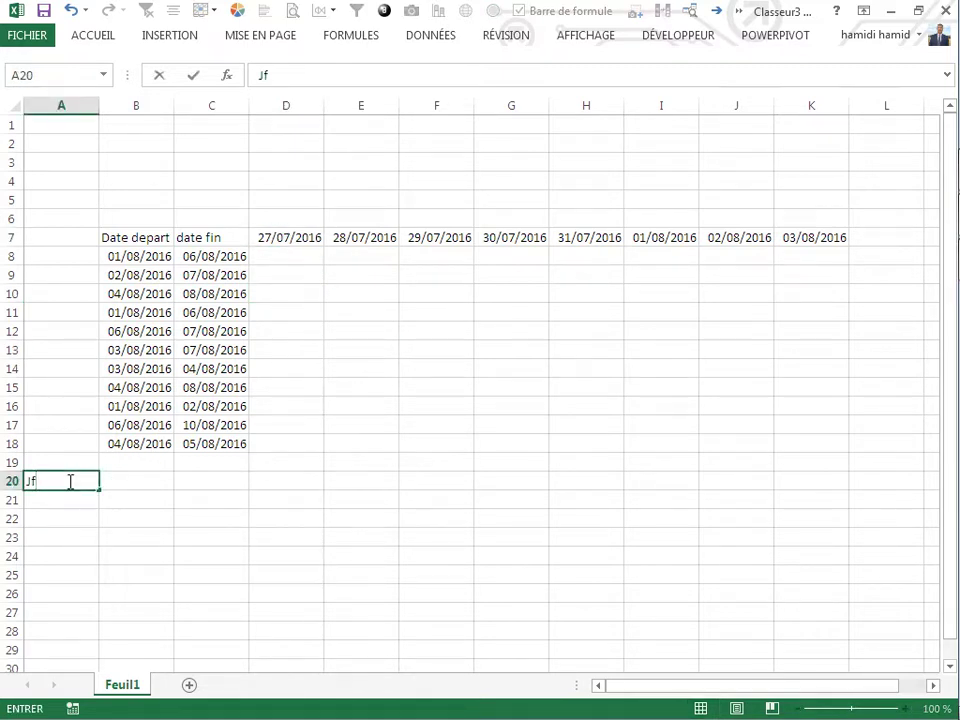
pyautogui.click(136, 537)
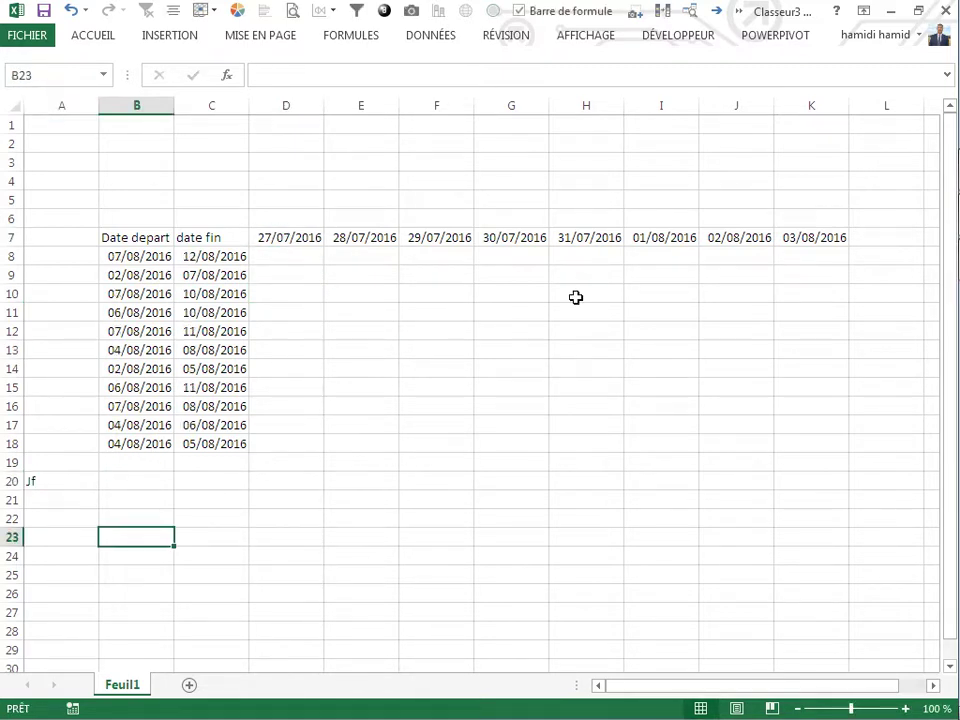
pyautogui.click(428, 236)
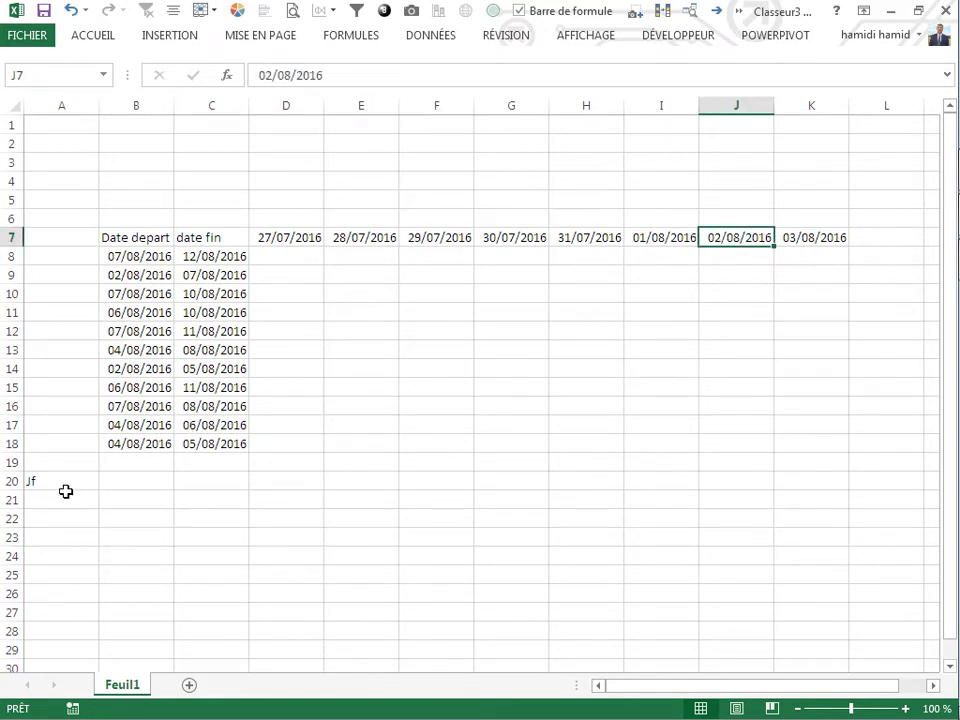
# Step: Enter holiday dates 28/08/2016 in A21 and 02/09/2016 in A22
pyautogui.click(64, 499)
pyautogui.write('28-08-2016')
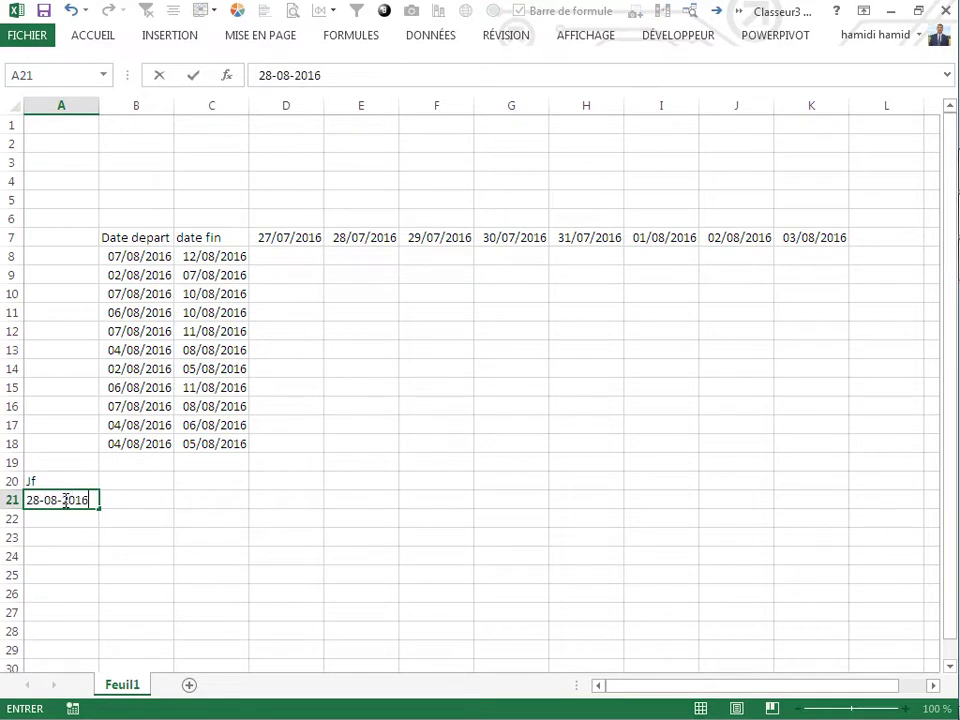
pyautogui.press('Return')
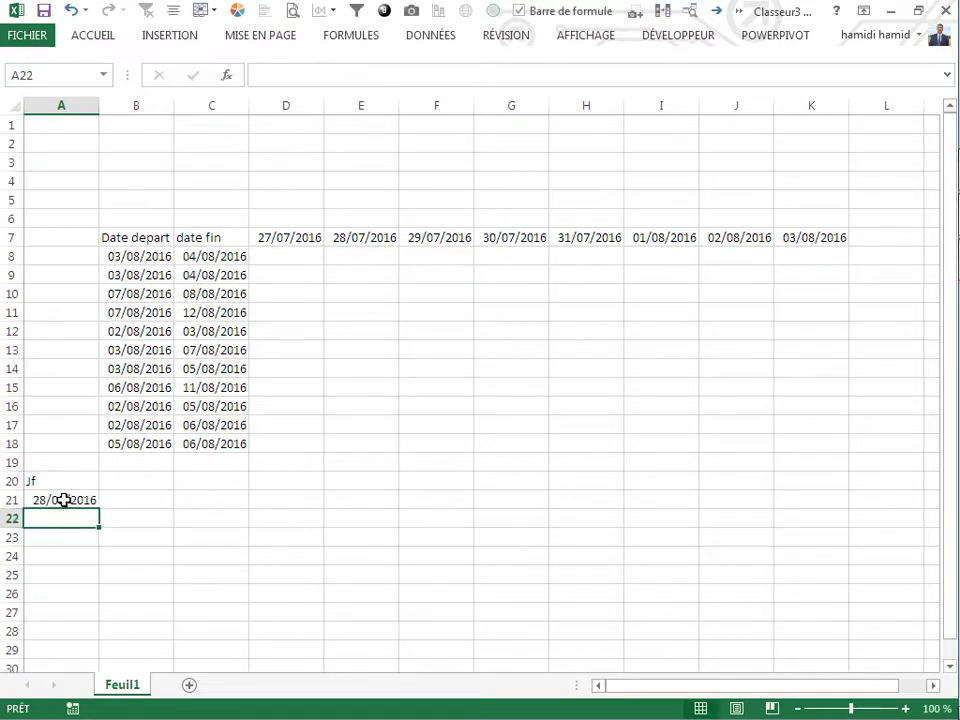
pyautogui.write('0')
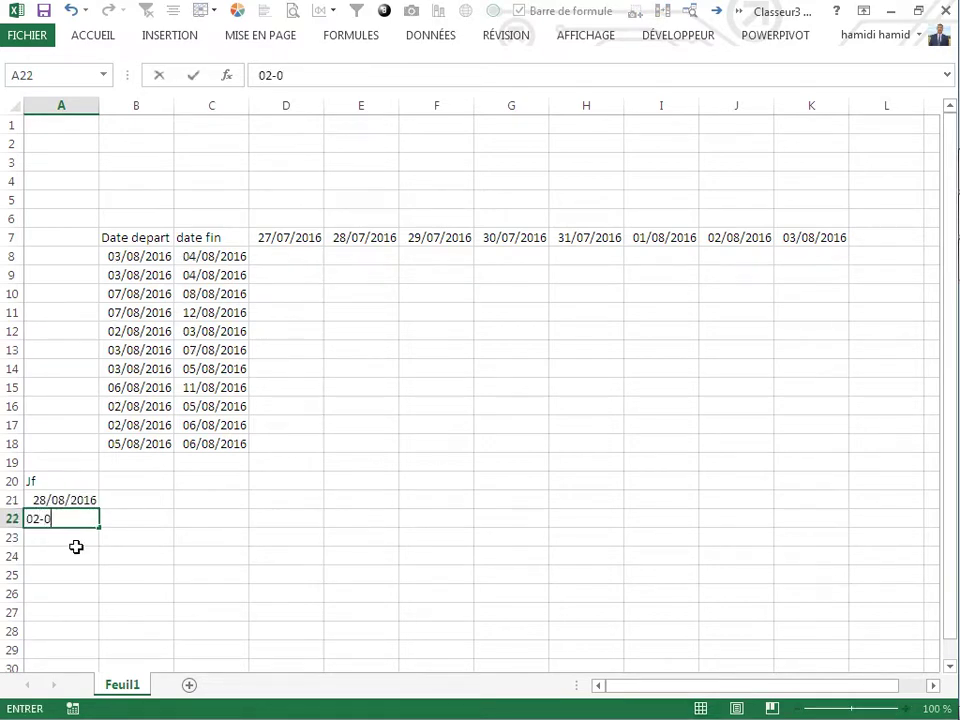
pyautogui.write('9/2016')
pyautogui.press('Return')
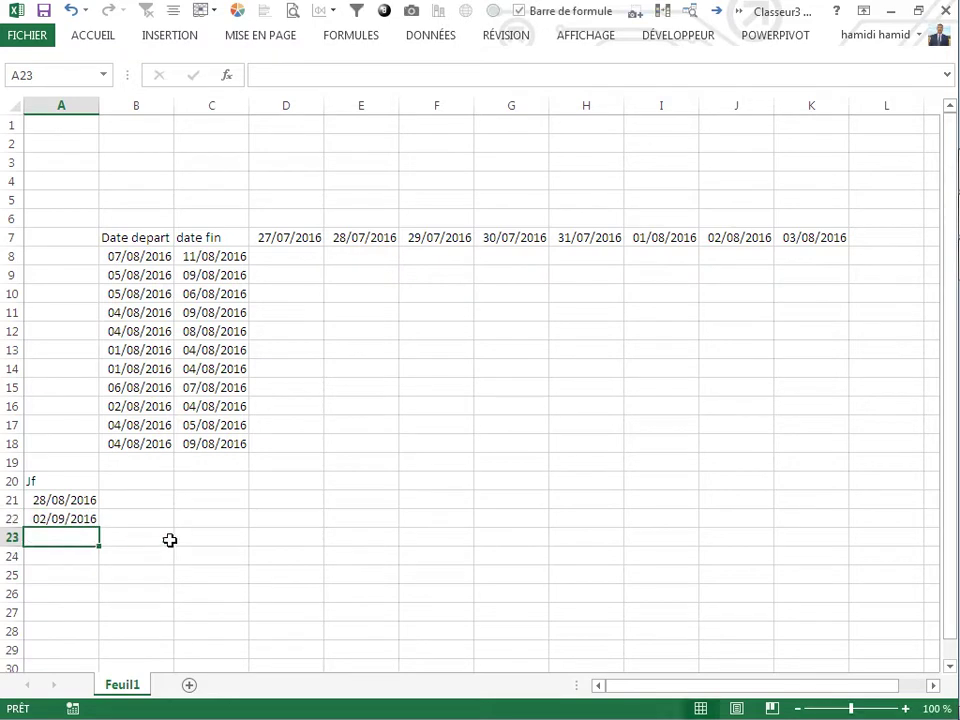
pyautogui.click(169, 540)
pyautogui.press('Up')
pyautogui.press('Up')
pyautogui.press('Up')
pyautogui.press('Right')
pyautogui.press('Right')
pyautogui.press('Right')
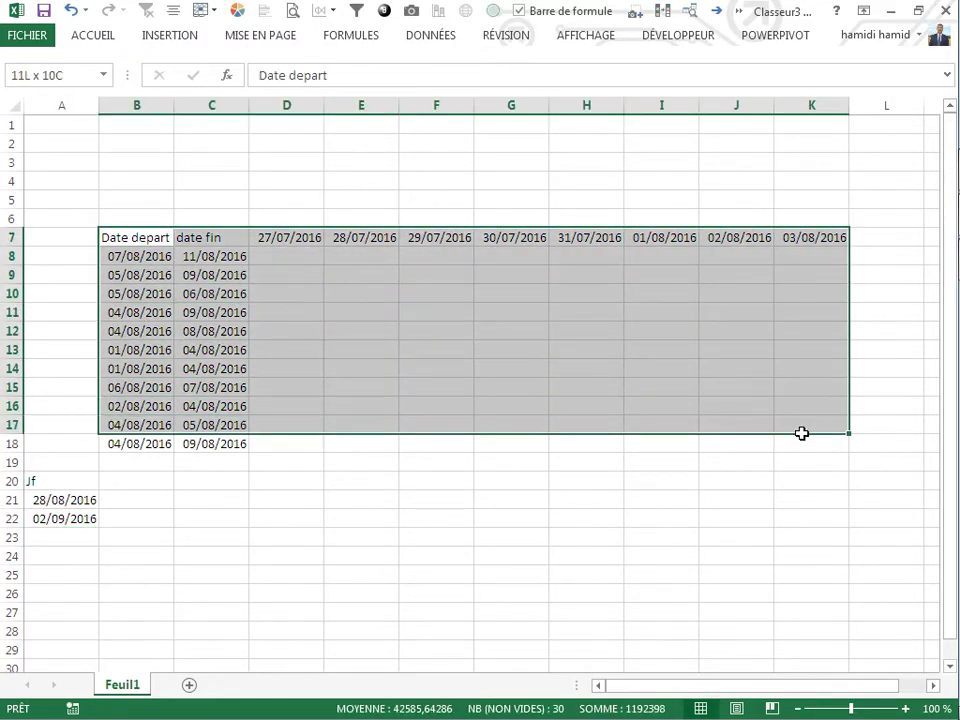
# Step: Apply all borders to the planning table B7:K18
pyautogui.moveTo(141, 239); pyautogui.dragTo(812, 444)
pyautogui.rightClick(578, 328)
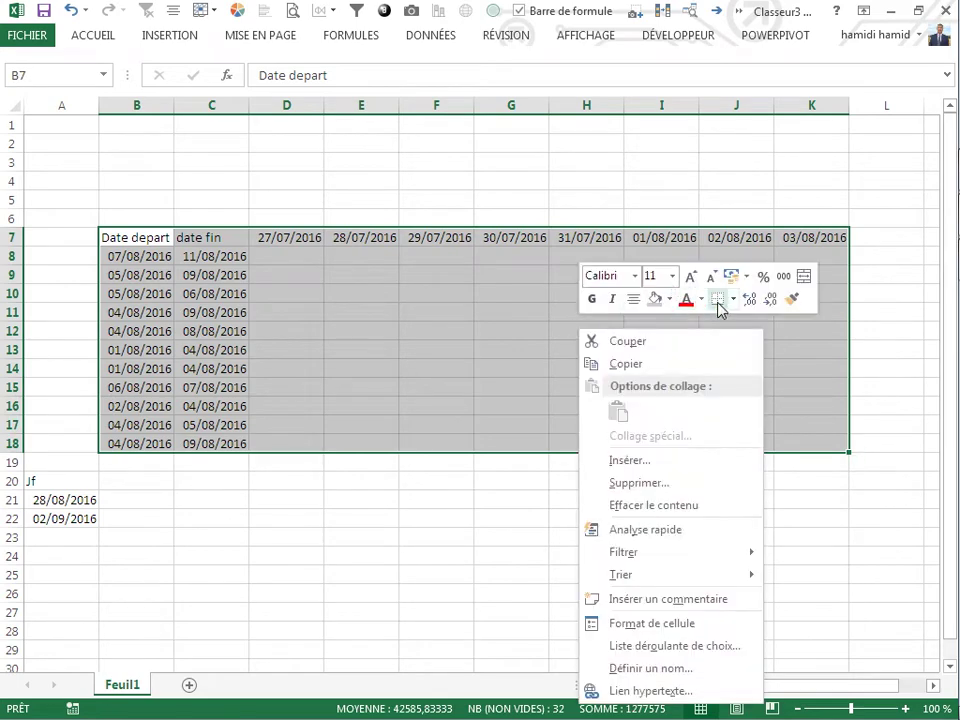
pyautogui.click(733, 299)
pyautogui.click(725, 440)
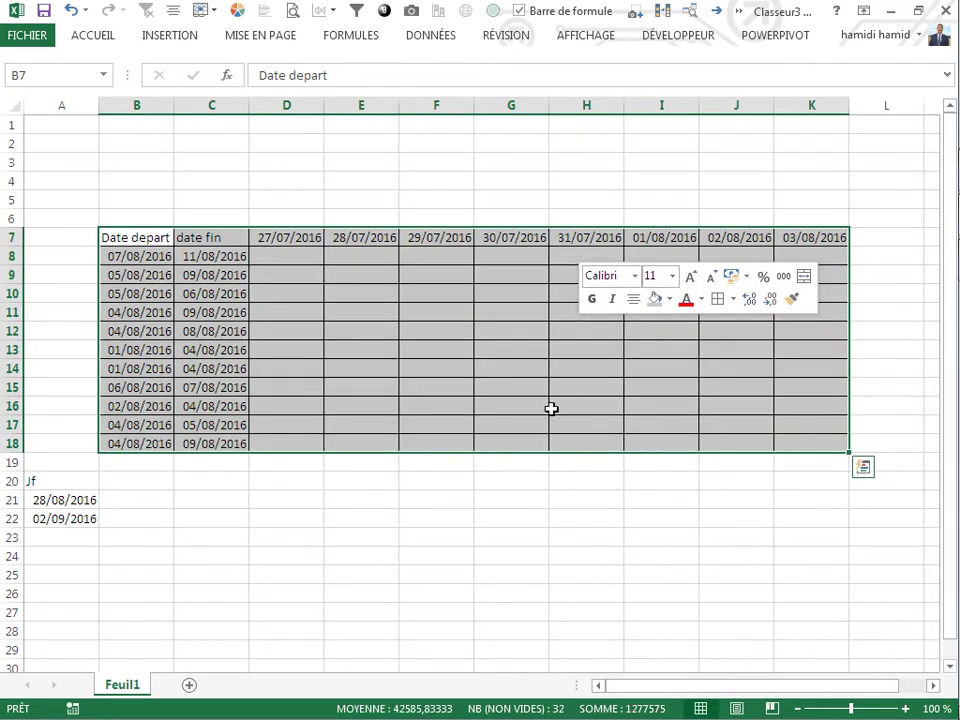
pyautogui.click(543, 406)
# Step: Give the day cells D8:K18 light-grey dotted inner border lines
pyautogui.moveTo(260, 259); pyautogui.dragTo(799, 437)
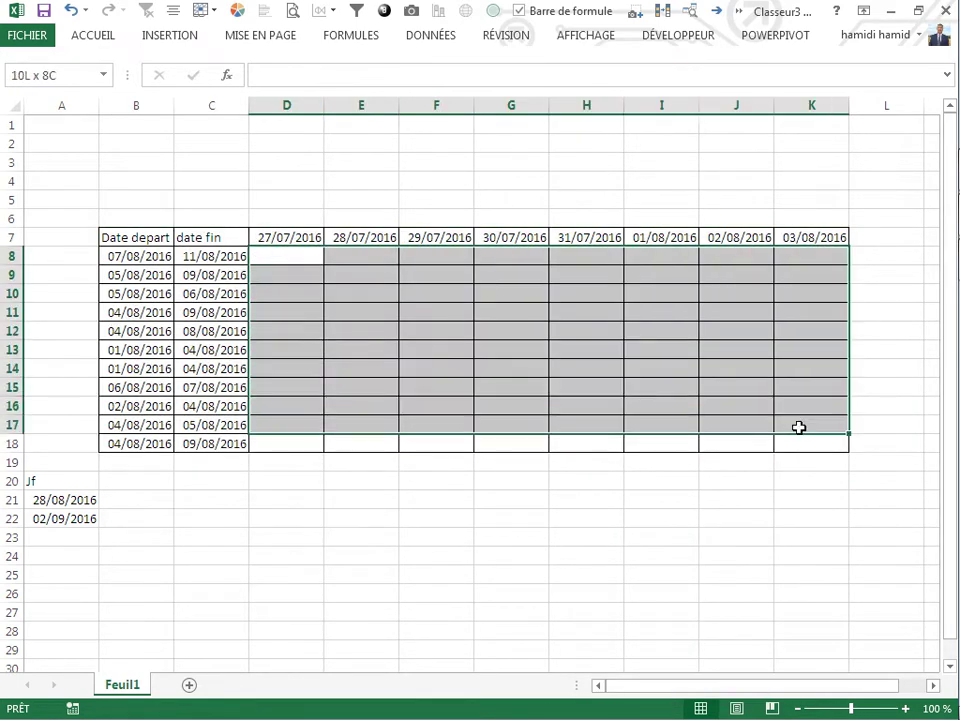
pyautogui.rightClick(649, 328)
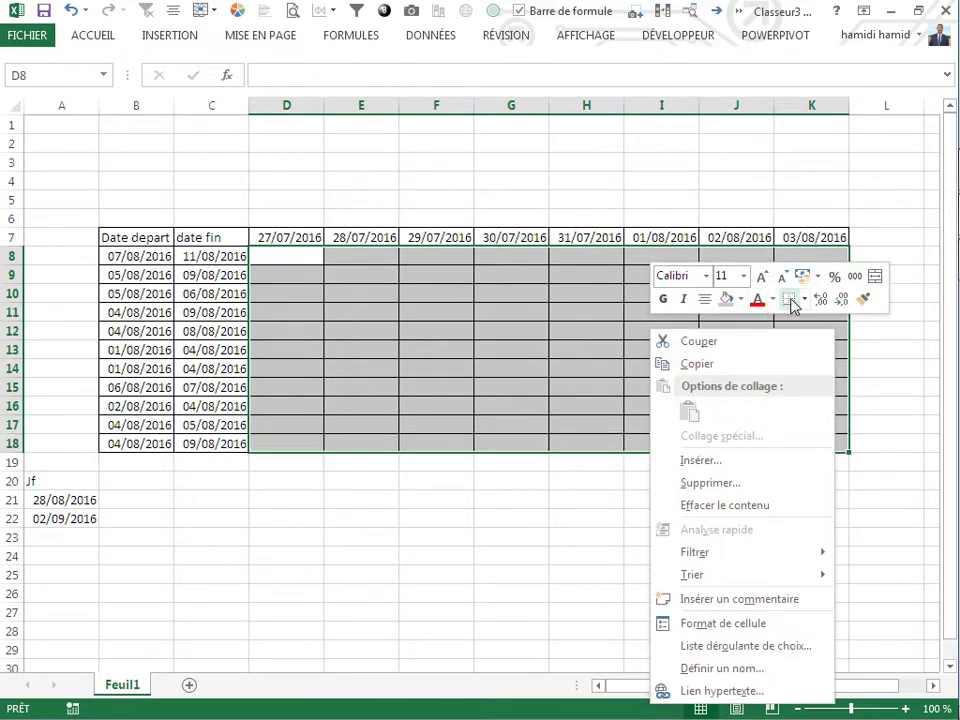
pyautogui.click(722, 624)
pyautogui.click(580, 522)
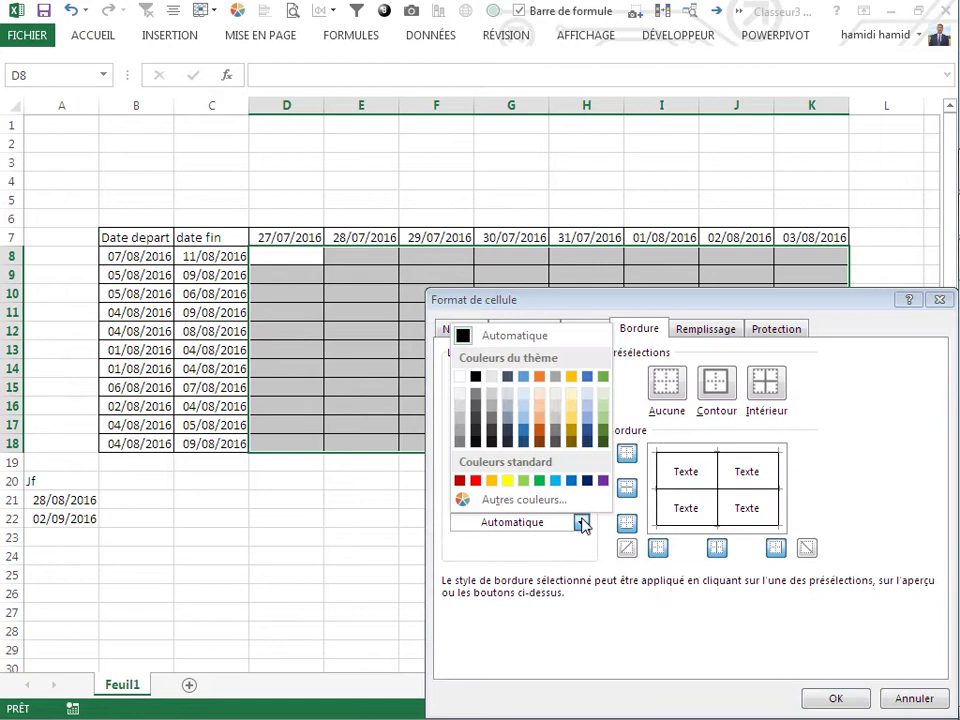
pyautogui.click(459, 407)
pyautogui.click(499, 481)
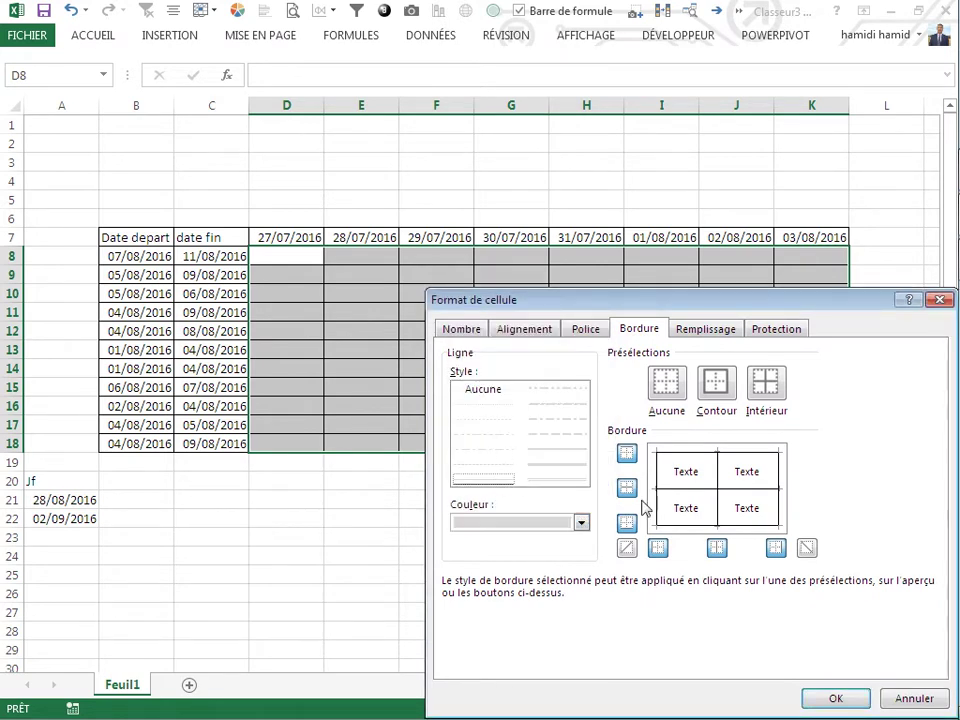
pyautogui.click(718, 484)
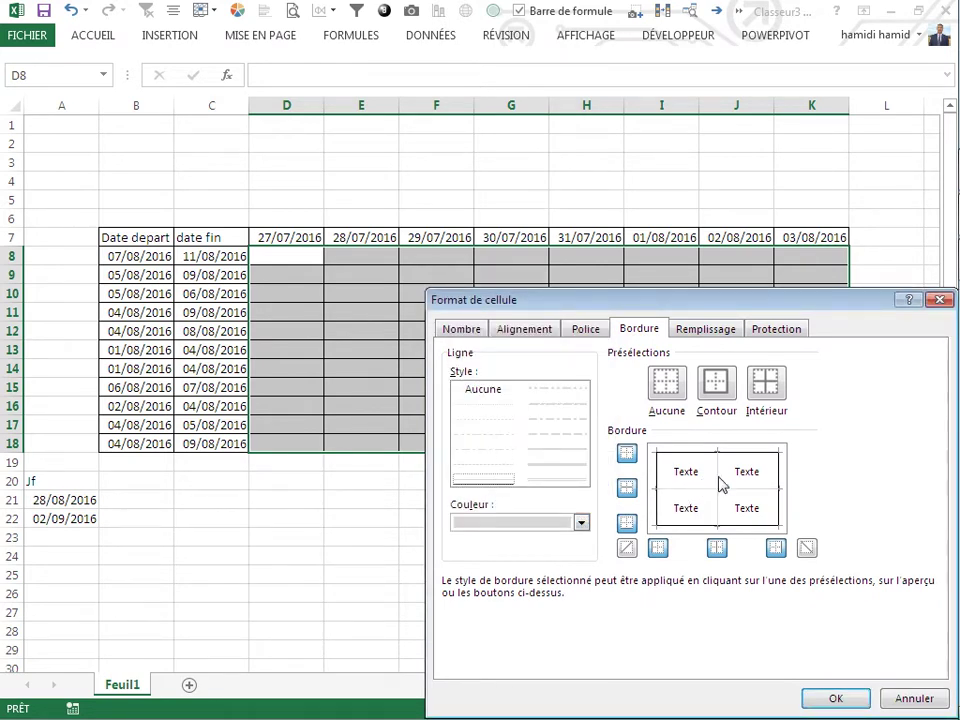
pyautogui.click(819, 698)
# Step: Hide the sheet gridlines and reselect the day cells of the grid
pyautogui.moveTo(511, 387); pyautogui.dragTo(505, 366)
pyautogui.click(260, 35)
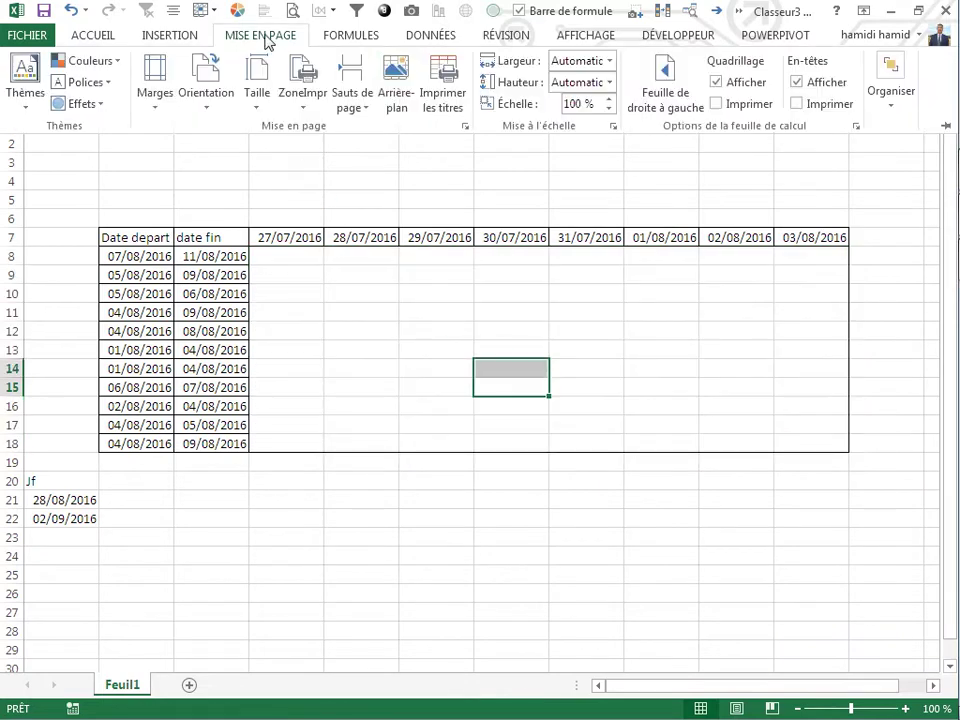
pyautogui.click(714, 81)
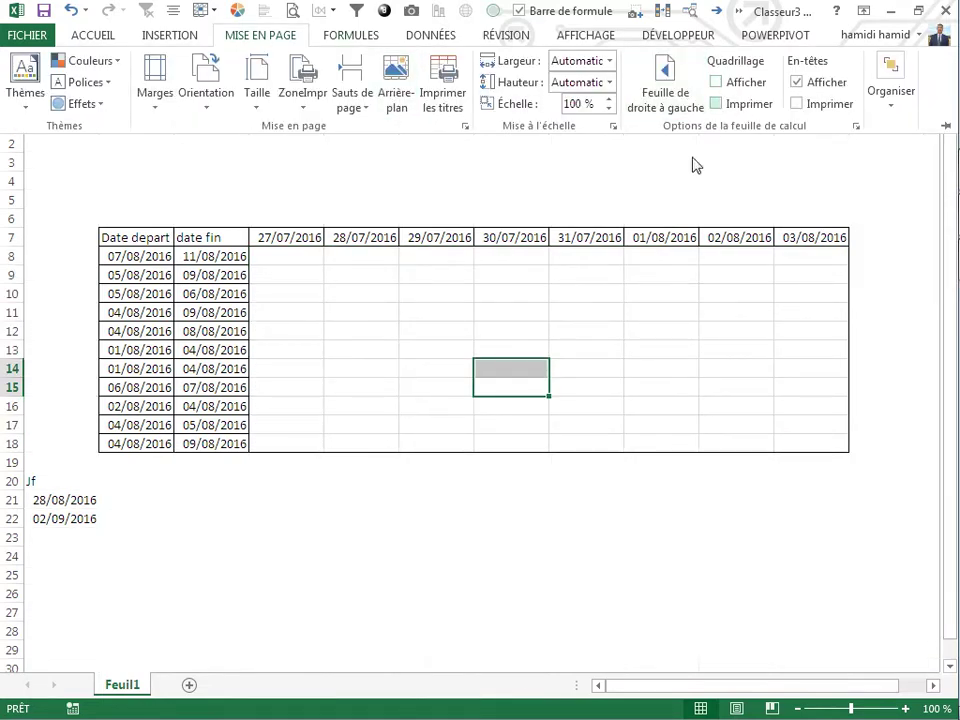
pyautogui.click(392, 328)
pyautogui.moveTo(310, 259); pyautogui.dragTo(806, 441)
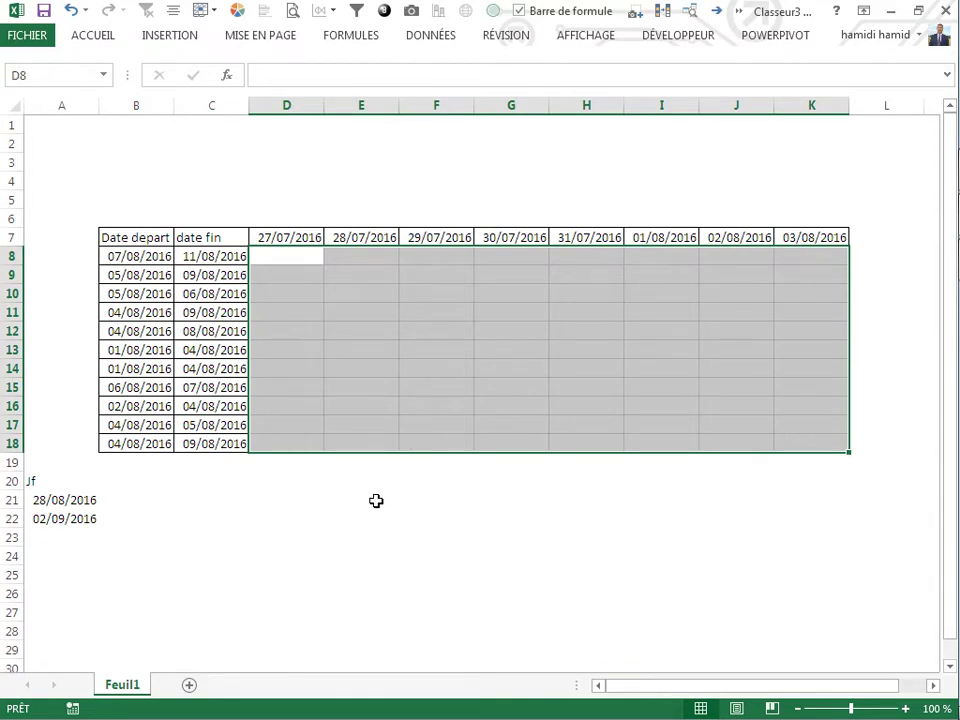
pyautogui.click(88, 37)
pyautogui.click(678, 62)
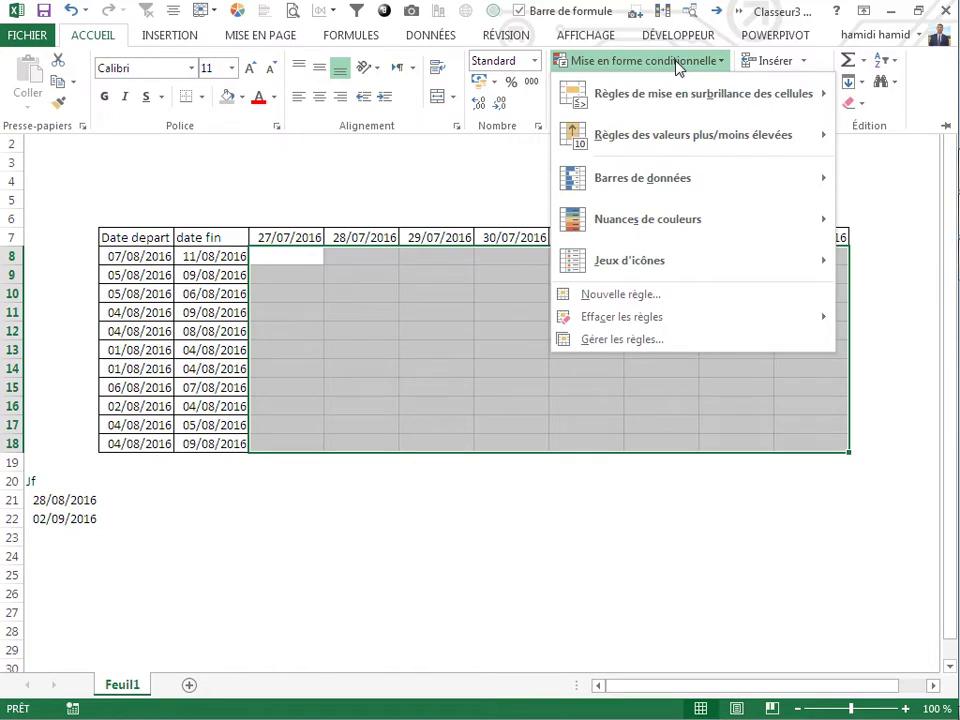
pyautogui.click(606, 342)
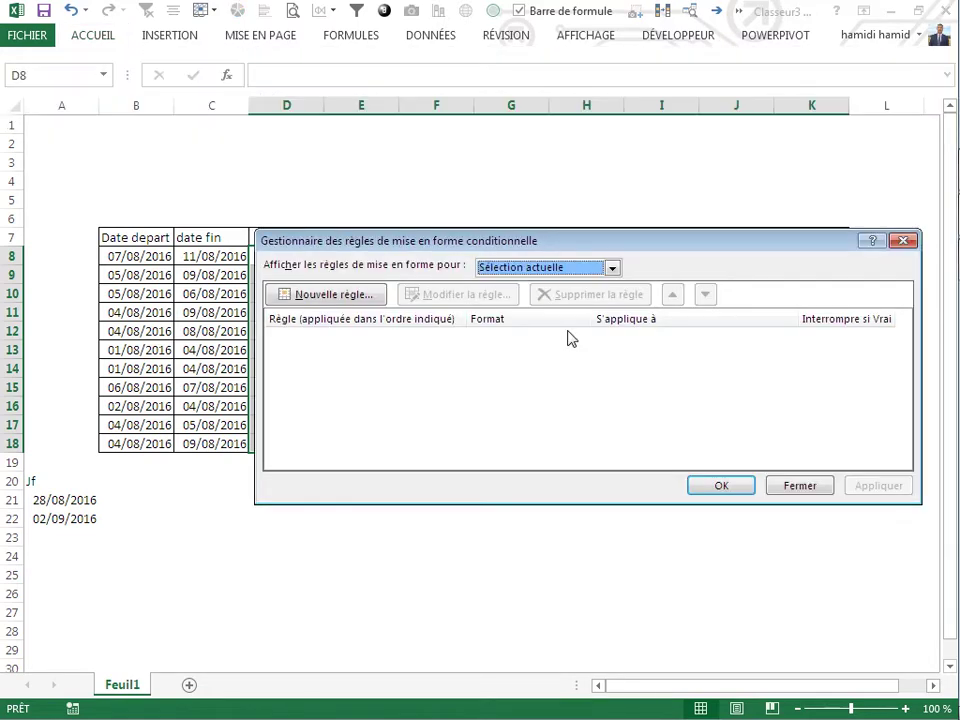
pyautogui.moveTo(453, 257); pyautogui.dragTo(472, 379)
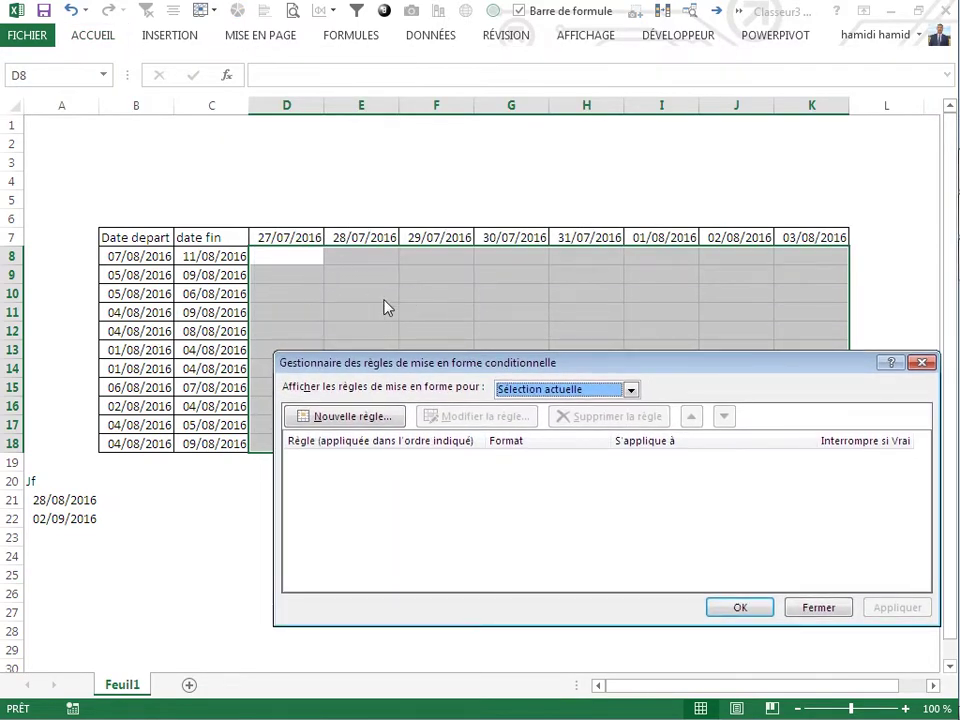
pyautogui.click(347, 424)
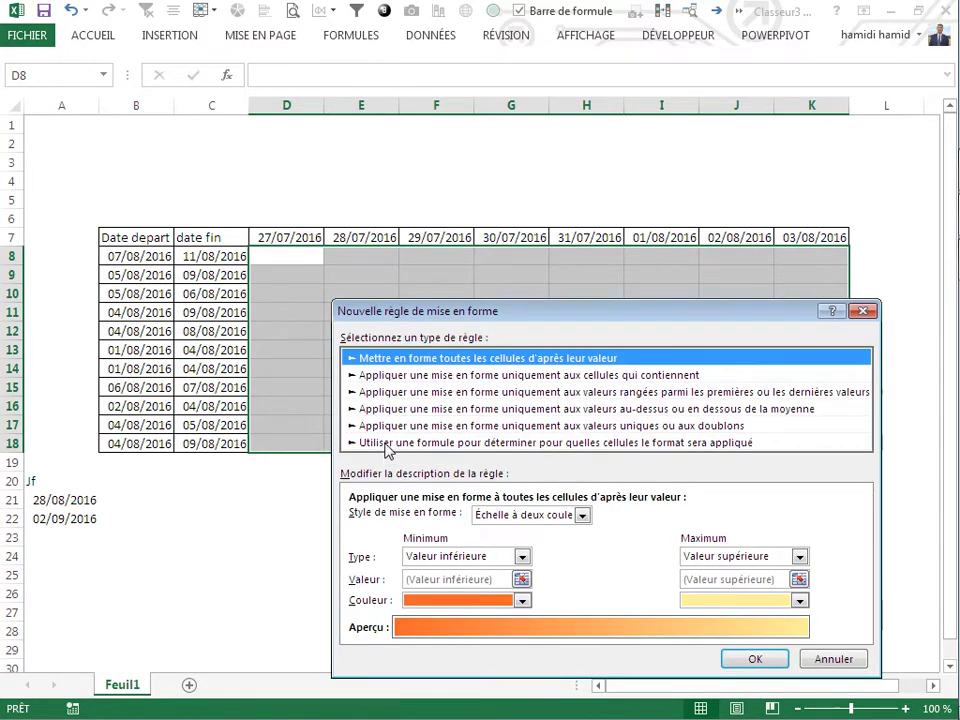
pyautogui.click(387, 446)
pyautogui.click(380, 515)
pyautogui.write('=')
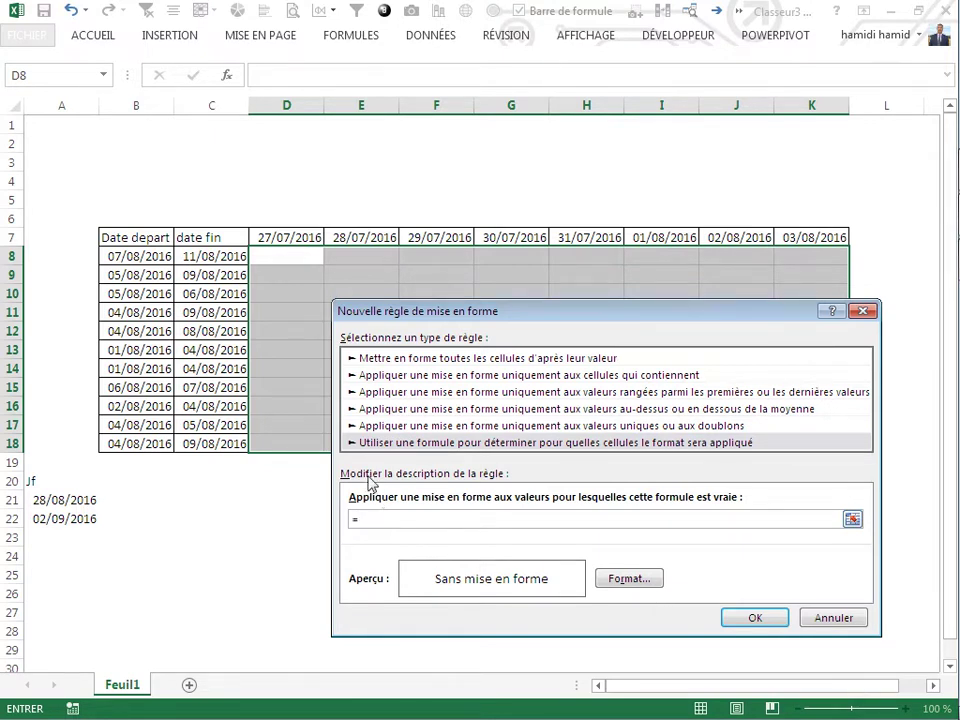
pyautogui.click(284, 240)
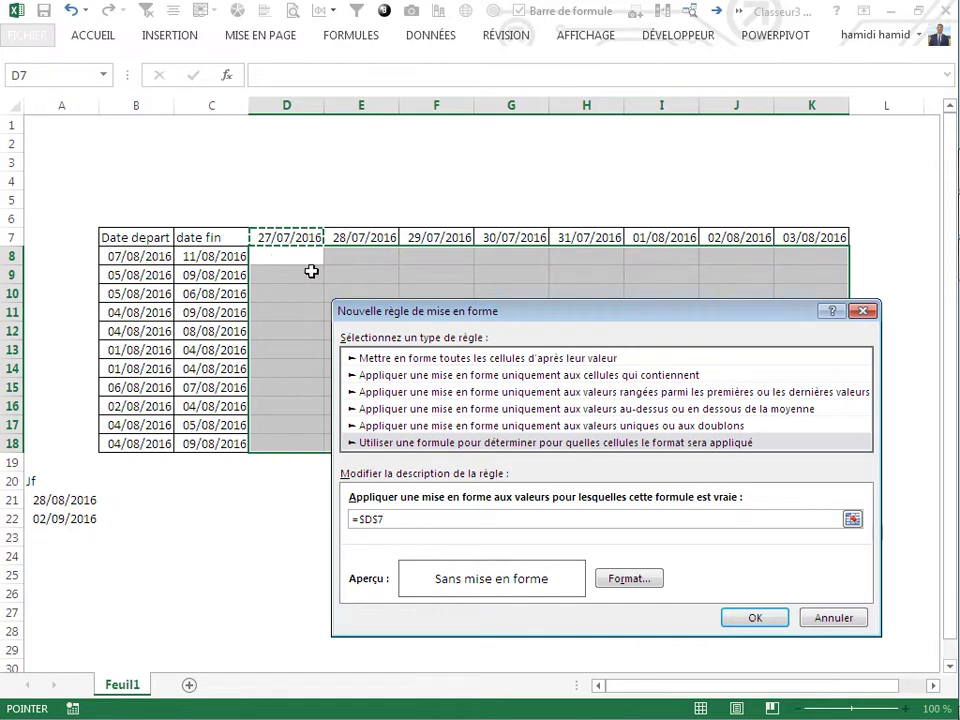
pyautogui.click(842, 618)
pyautogui.click(812, 606)
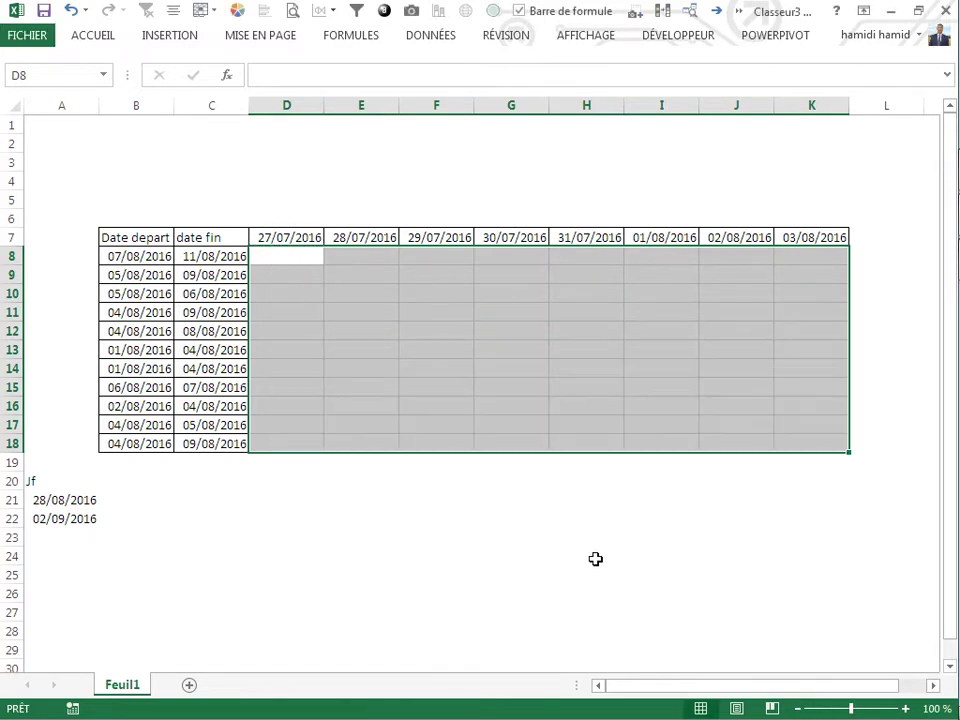
pyautogui.click(592, 557)
pyautogui.click(299, 257)
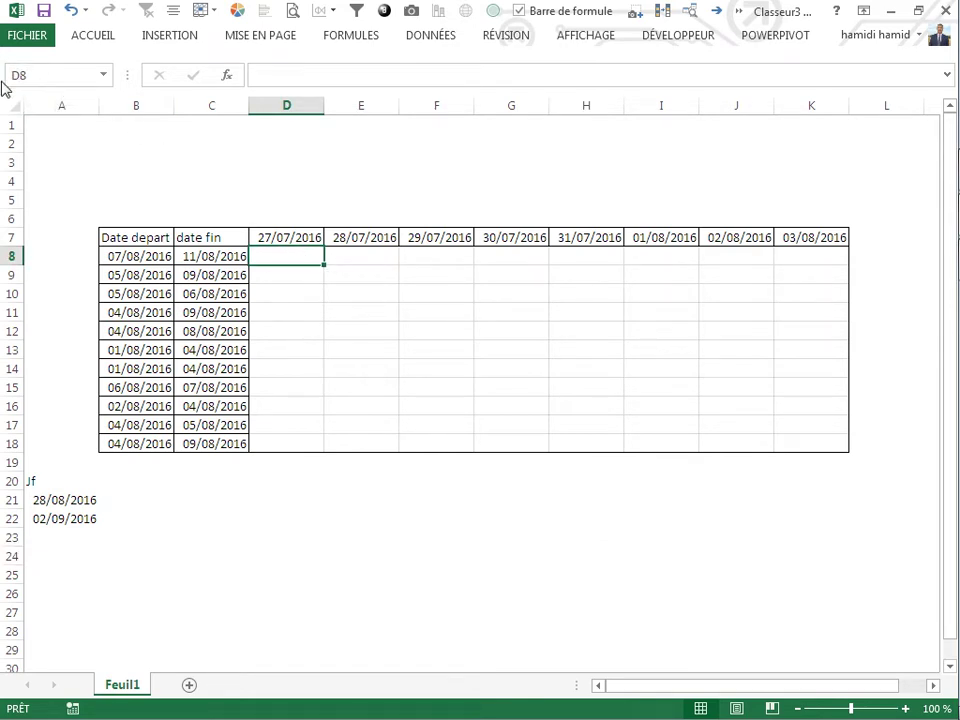
# Step: Create a new formula-based conditional formatting rule for the day cells D8:K18
pyautogui.moveTo(294, 255); pyautogui.dragTo(817, 445)
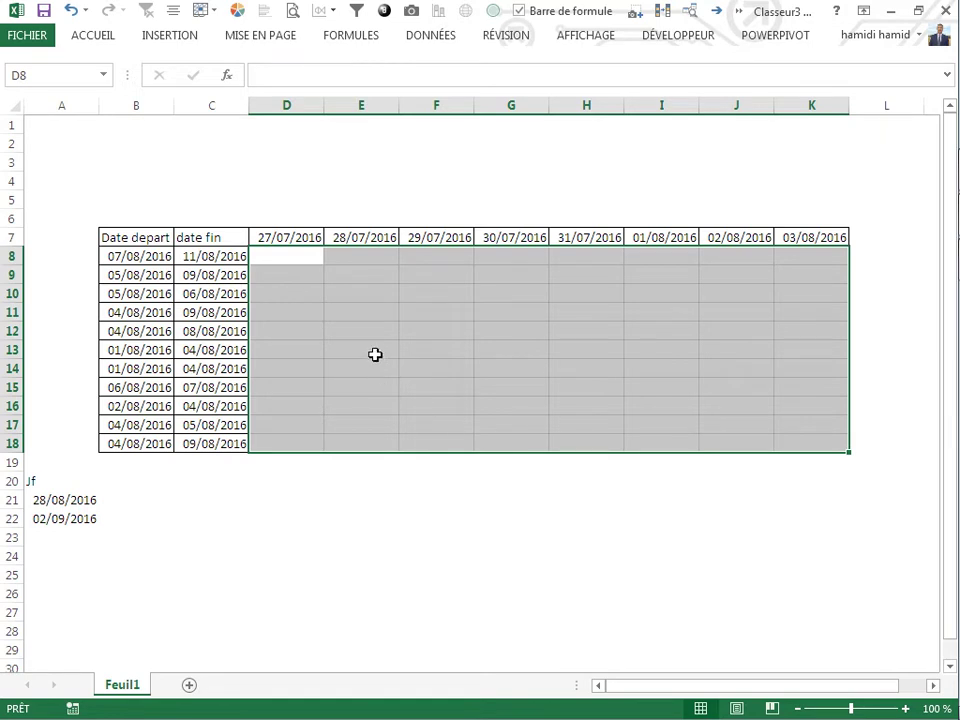
pyautogui.click(98, 36)
pyautogui.click(580, 60)
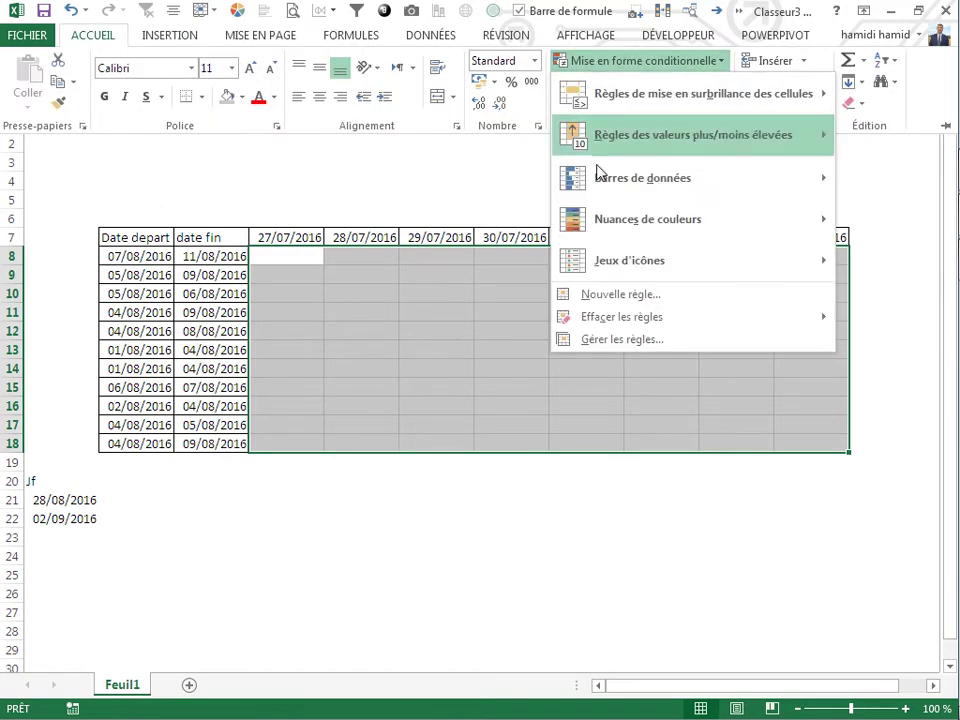
pyautogui.click(596, 340)
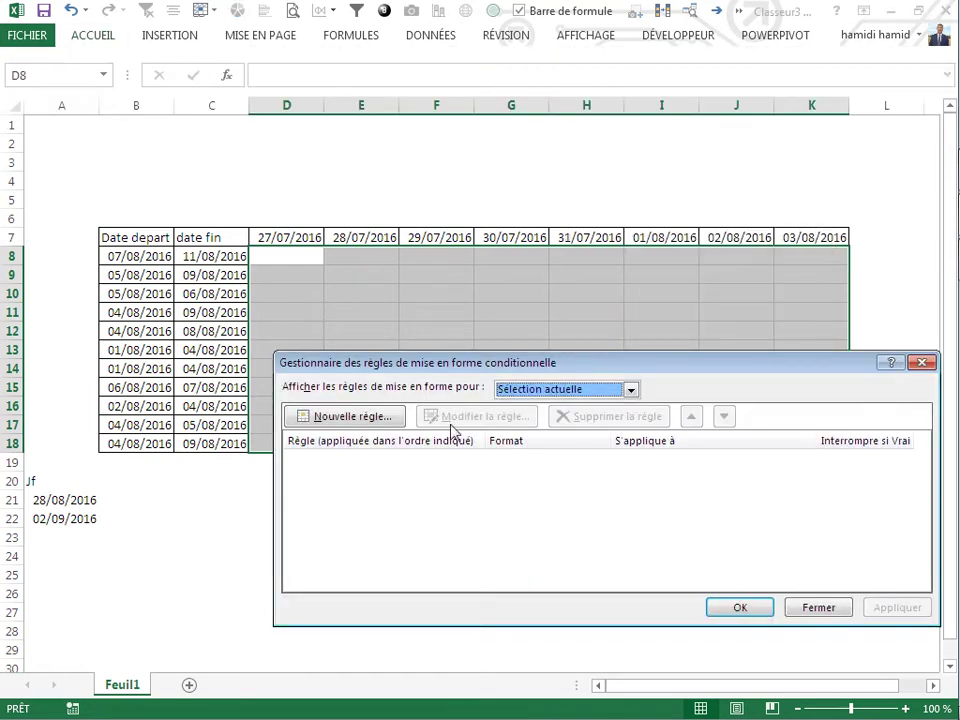
pyautogui.click(379, 424)
pyautogui.click(386, 444)
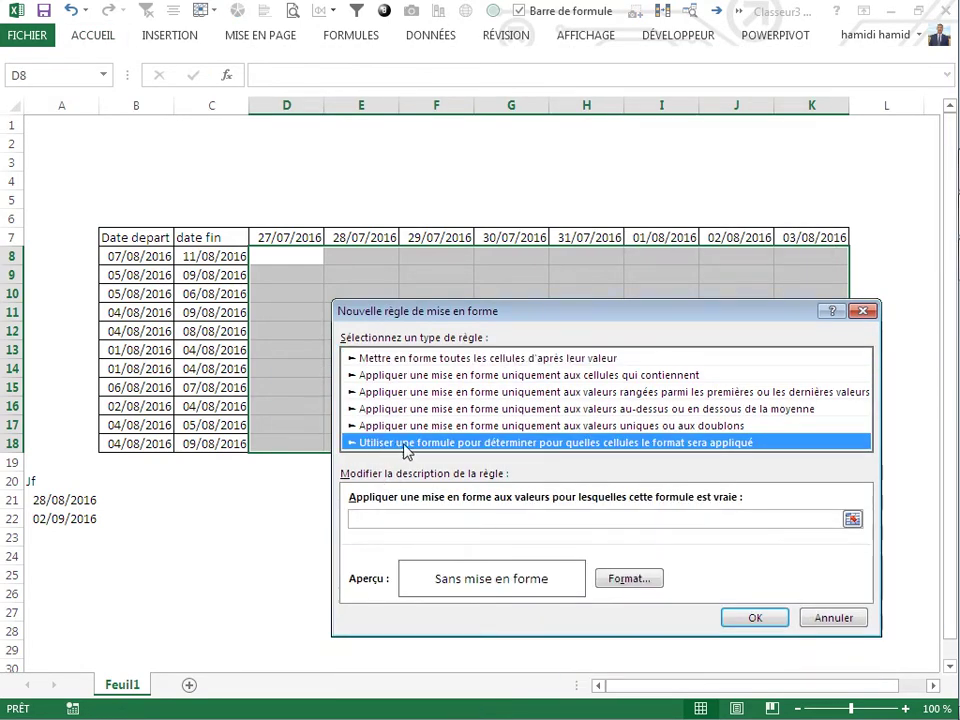
pyautogui.moveTo(548, 322); pyautogui.dragTo(527, 349)
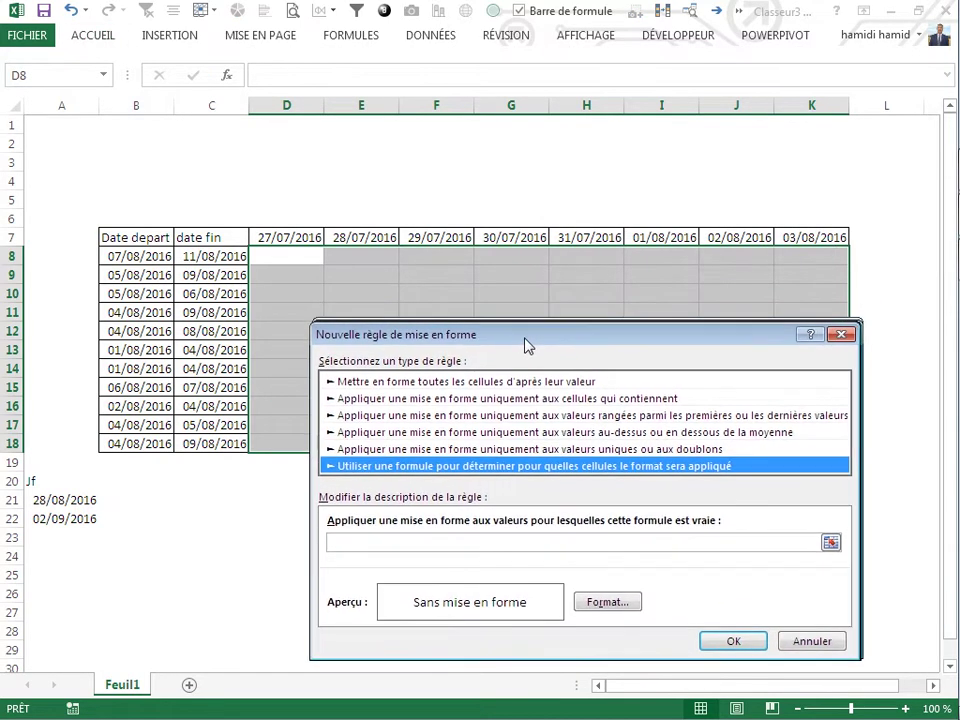
# Step: Begin the rule formula comparing header date D$7 with start date $B8
pyautogui.click(379, 548)
pyautogui.write('=et(')
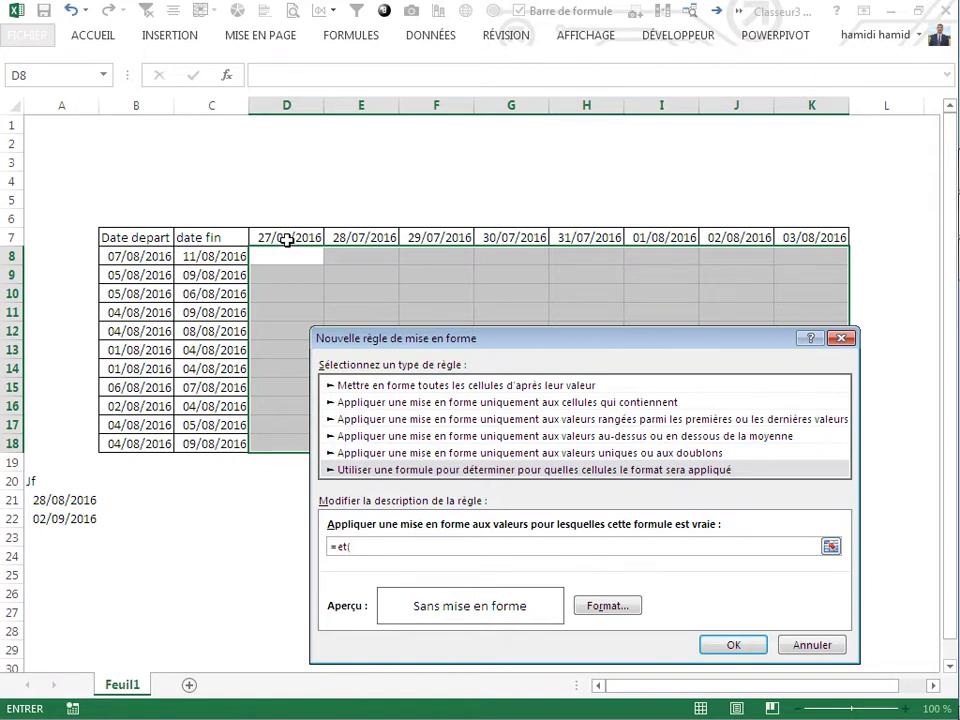
pyautogui.click(287, 240)
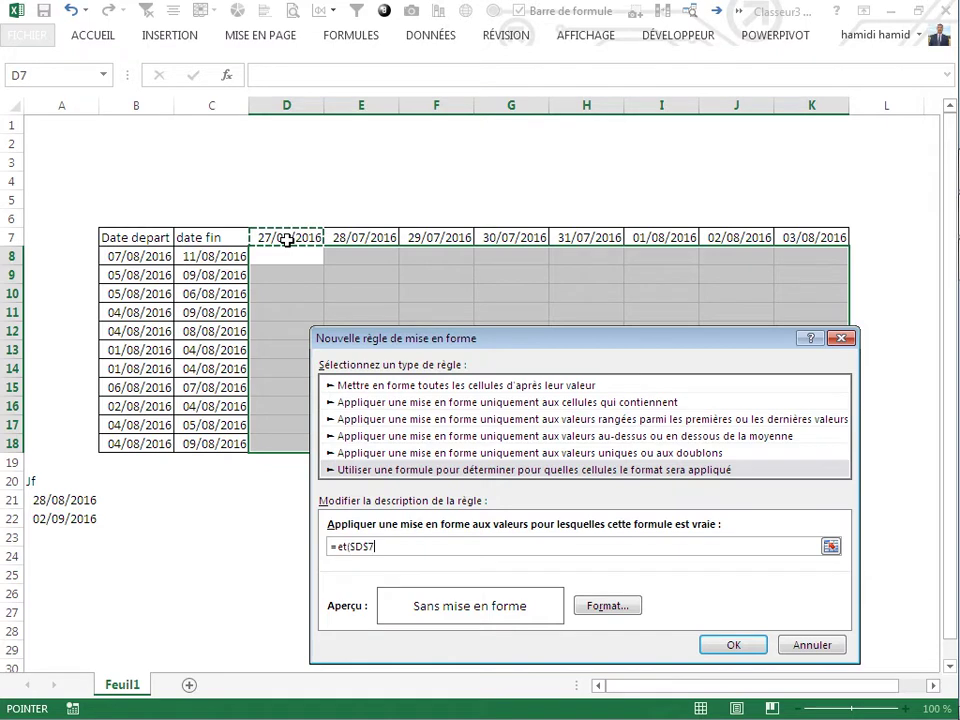
pyautogui.click(355, 547)
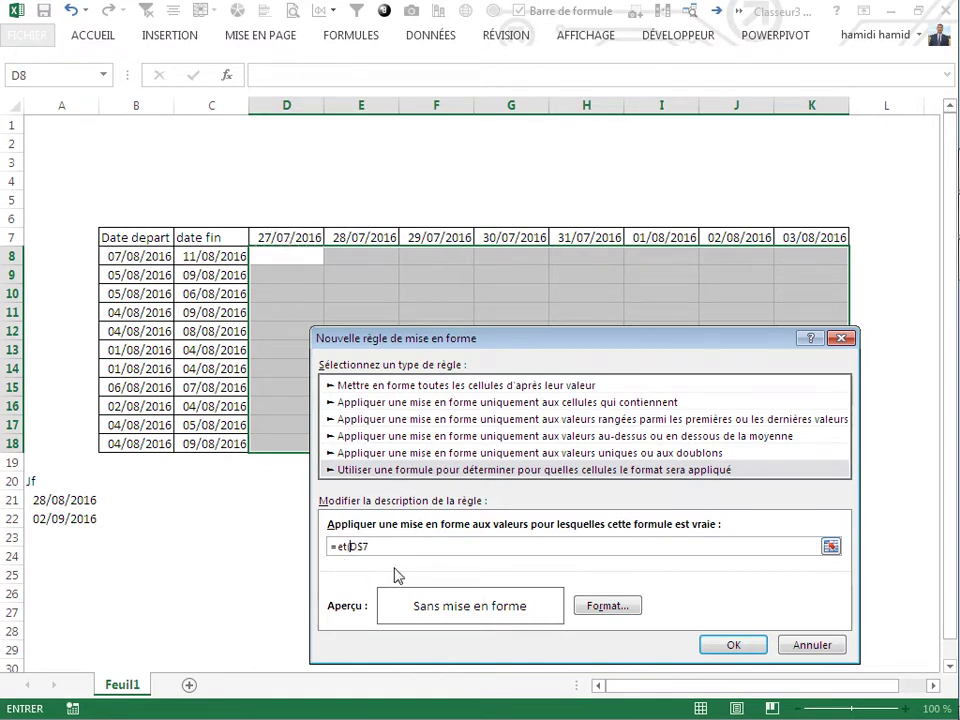
pyautogui.press('BackSpace')
pyautogui.click(108, 257)
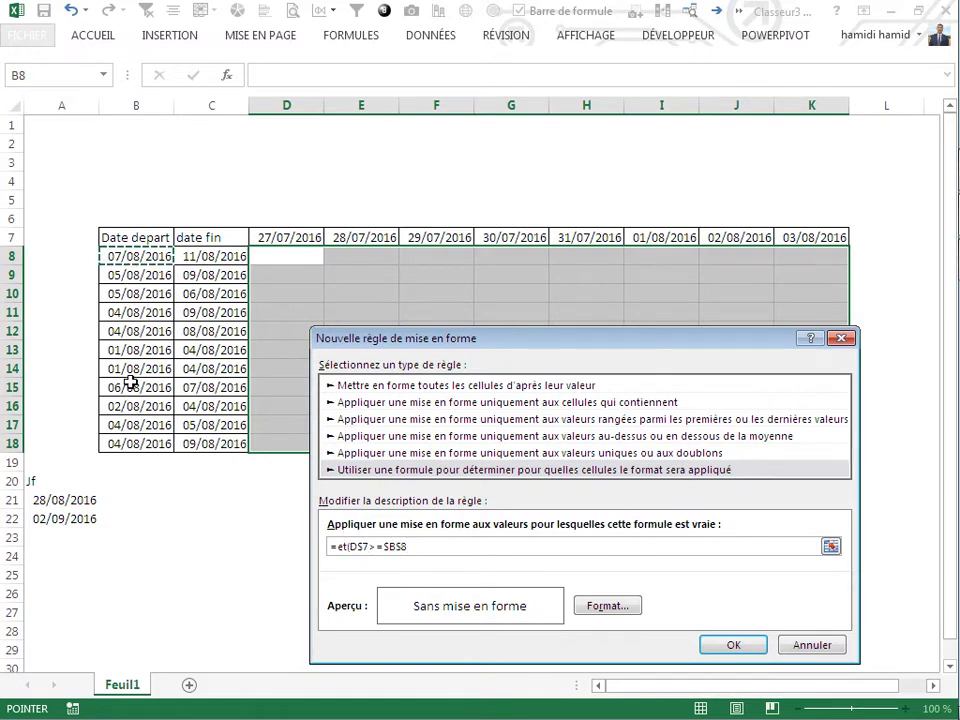
pyautogui.press('F4')
pyautogui.press('F4')
pyautogui.click(403, 546)
pyautogui.press('BackSpace')
pyautogui.press('F4')
pyautogui.press('F4')
pyautogui.write(';')
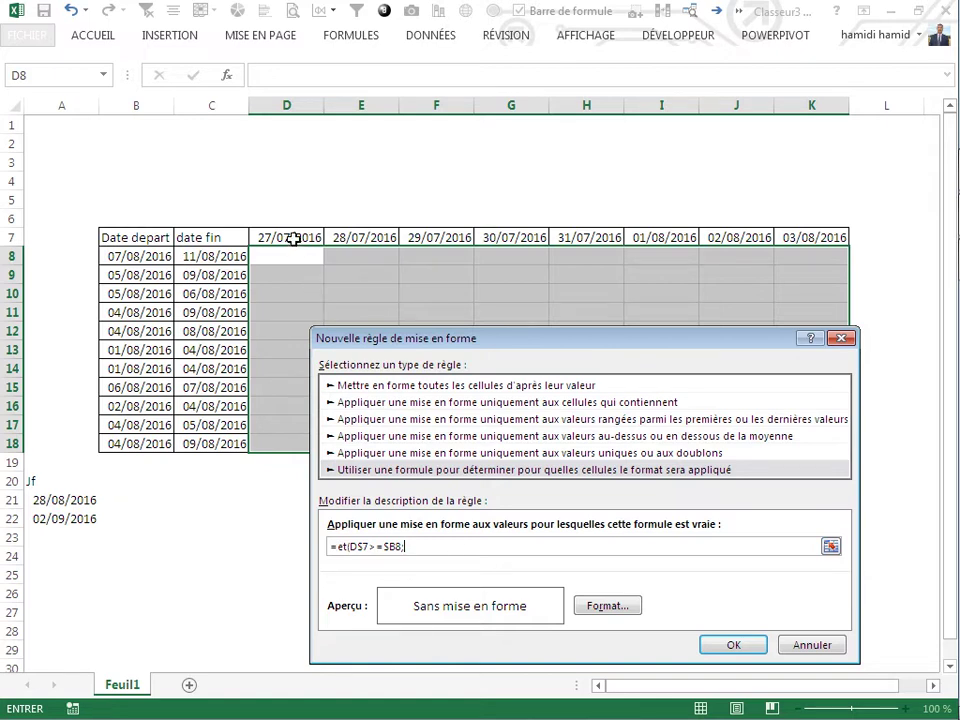
# Step: Complete the formula as =et(D$7>=$B8;D$7<=$C8)
pyautogui.click(290, 238)
pyautogui.press('F4')
pyautogui.click(215, 257)
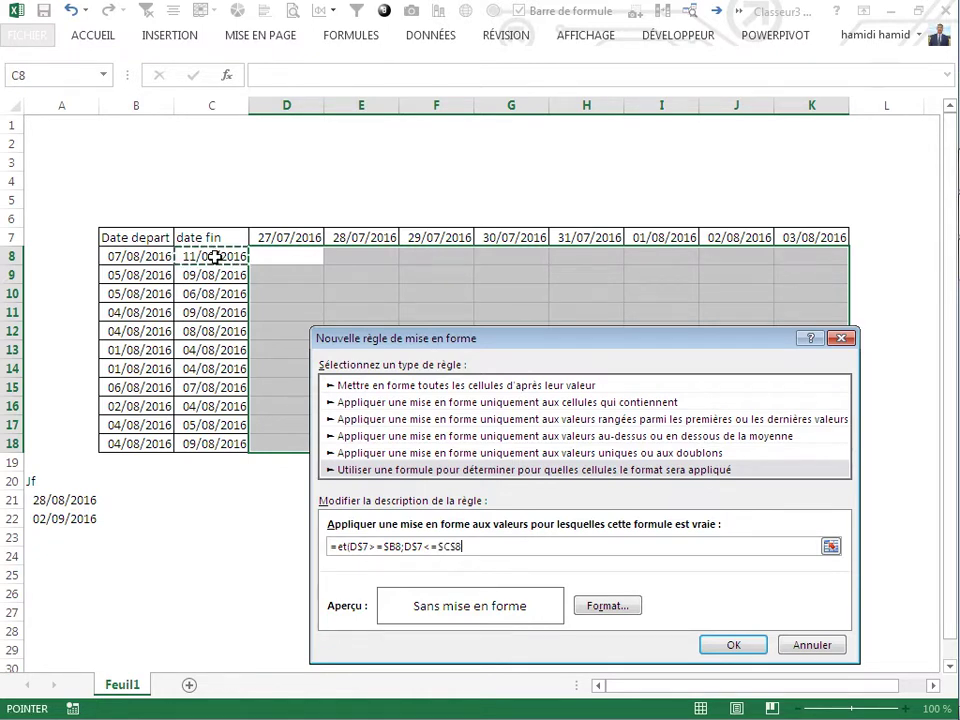
pyautogui.press('F4')
pyautogui.press('F4')
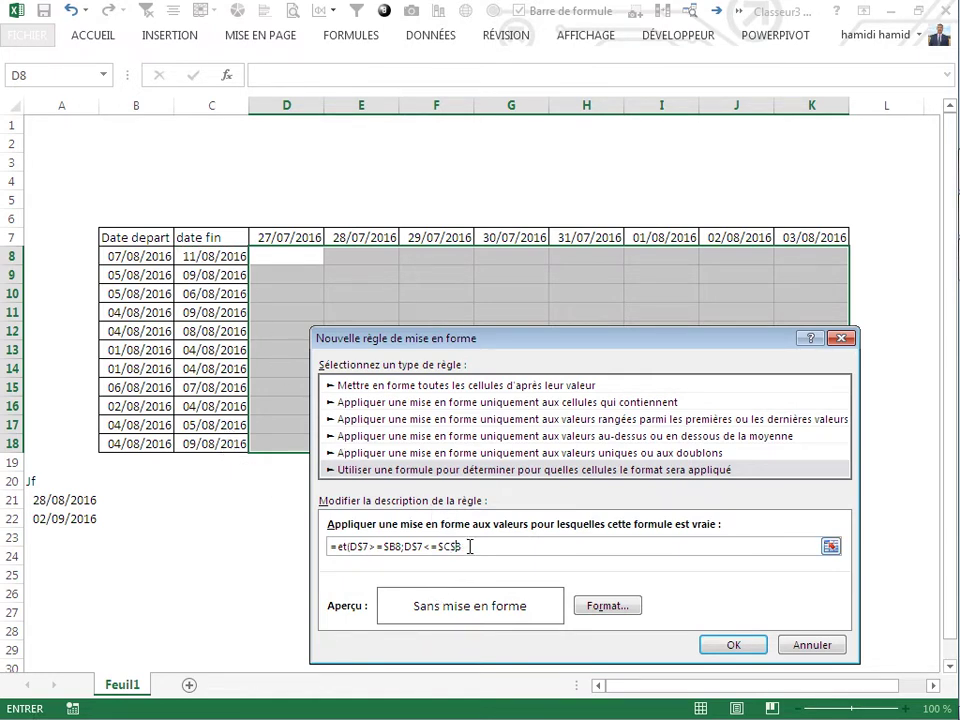
pyautogui.write(')')
# Step: Give the rule's format a two-colour gradient fill running from pale gold to gold
pyautogui.click(599, 608)
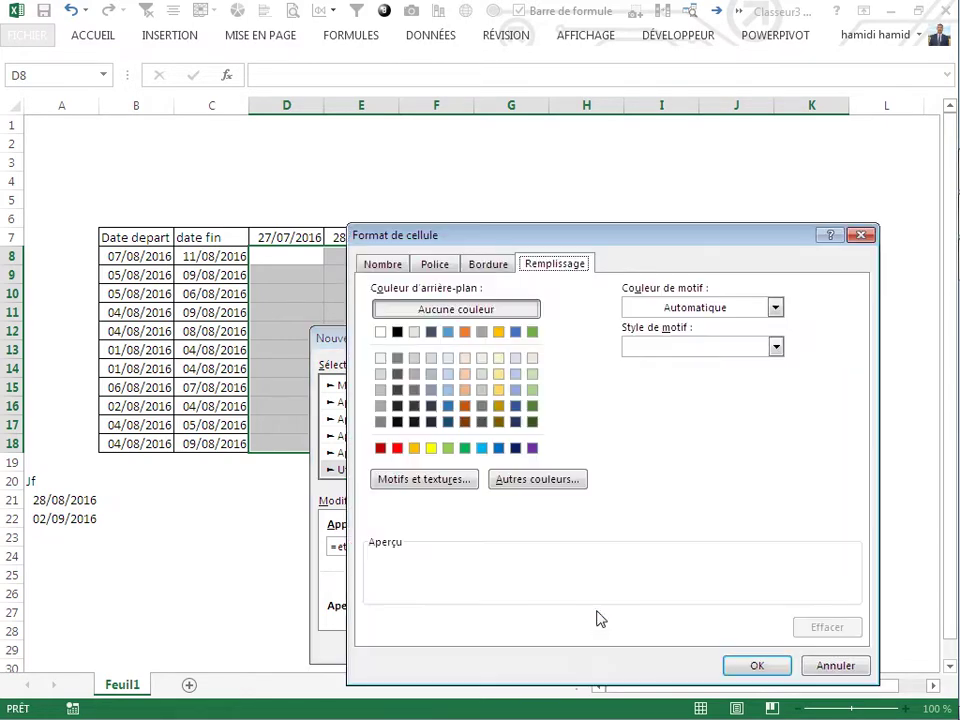
pyautogui.click(414, 448)
pyautogui.click(425, 484)
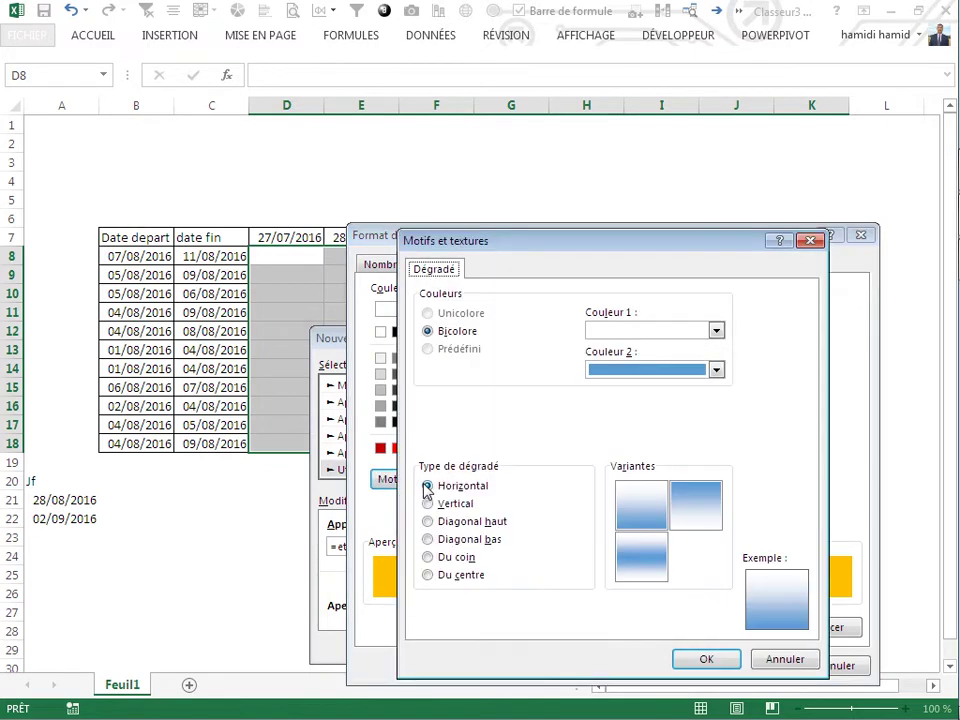
pyautogui.click(716, 370)
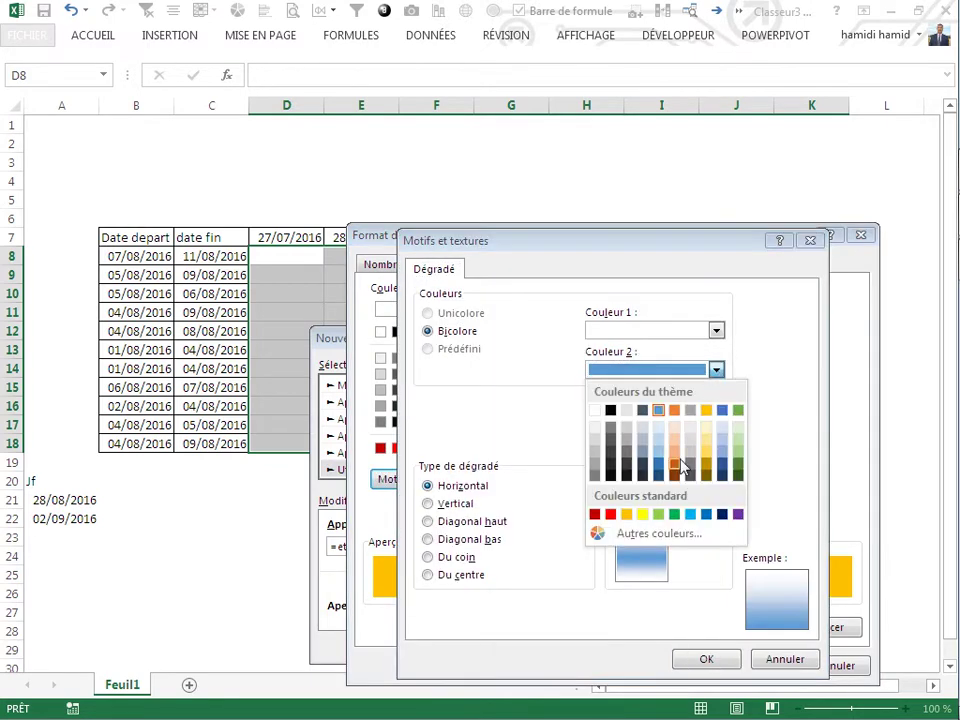
pyautogui.click(626, 514)
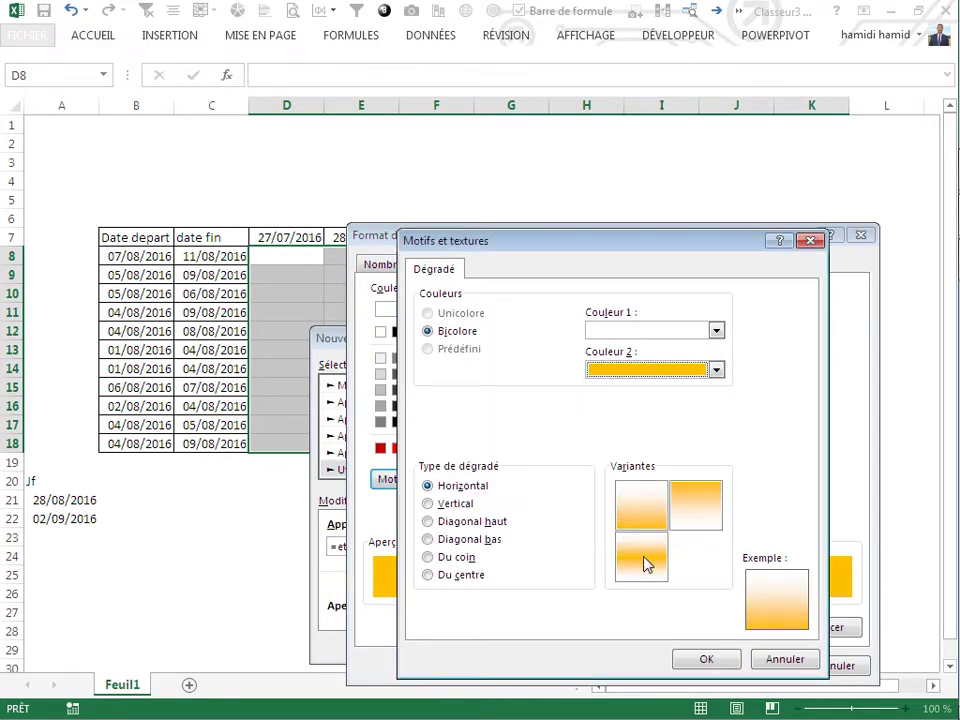
pyautogui.click(716, 330)
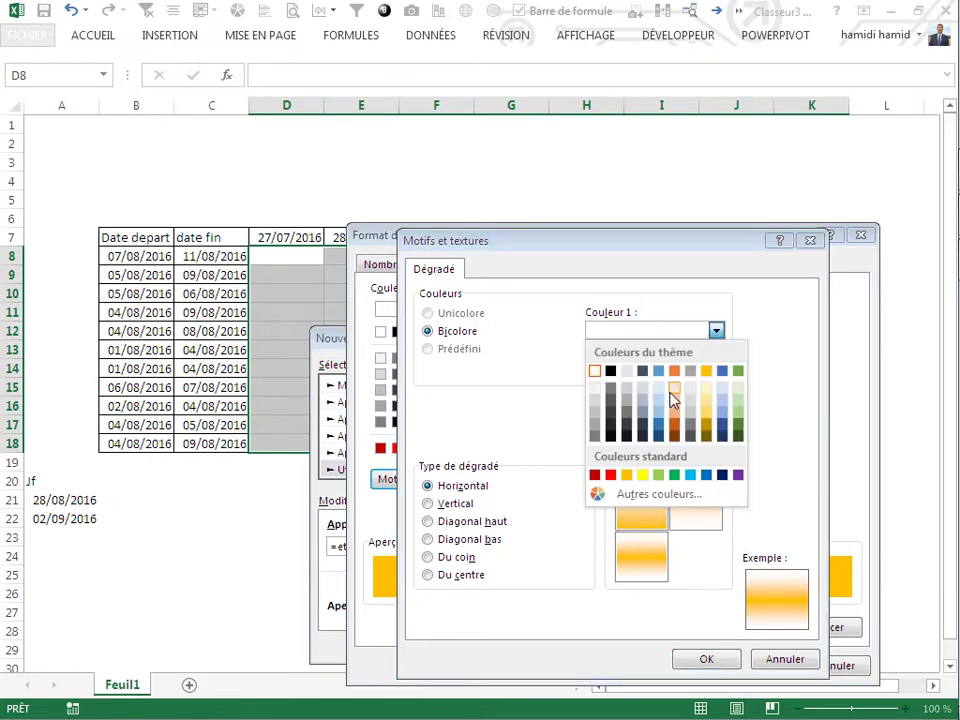
pyautogui.click(706, 407)
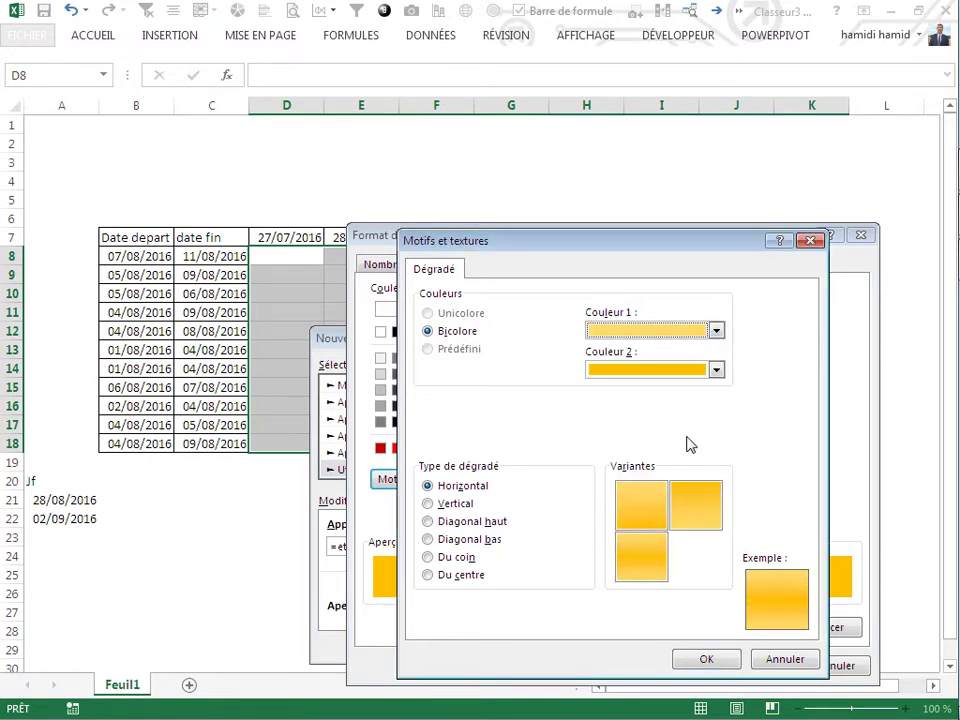
pyautogui.click(716, 330)
pyautogui.click(709, 403)
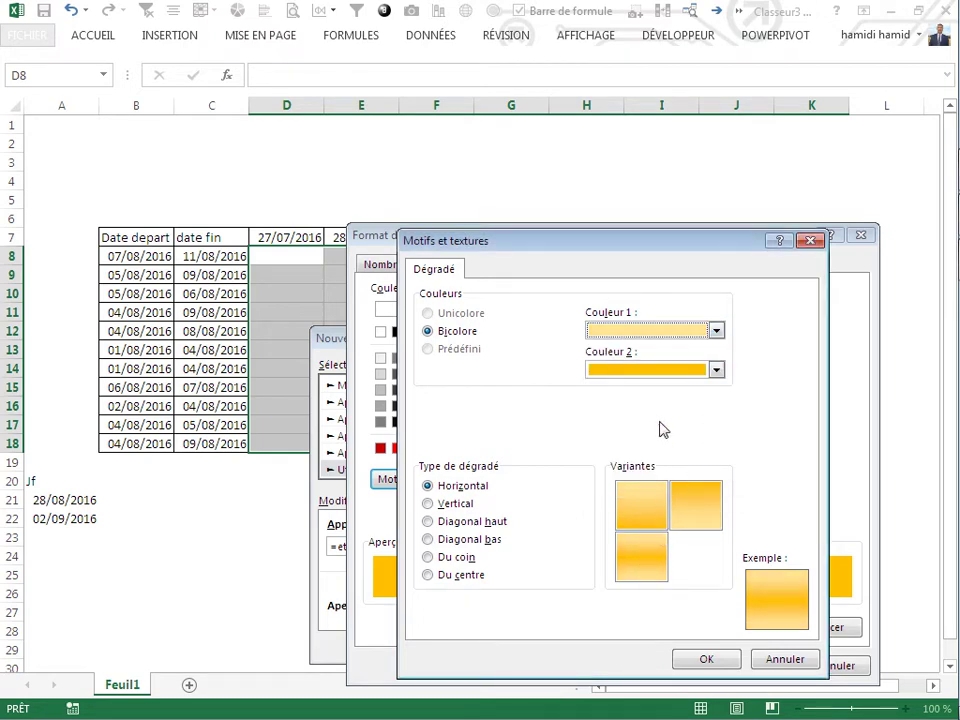
# Step: Confirm the gradient format and apply the rule to D8:K18 to see the gold shading
pyautogui.click(706, 659)
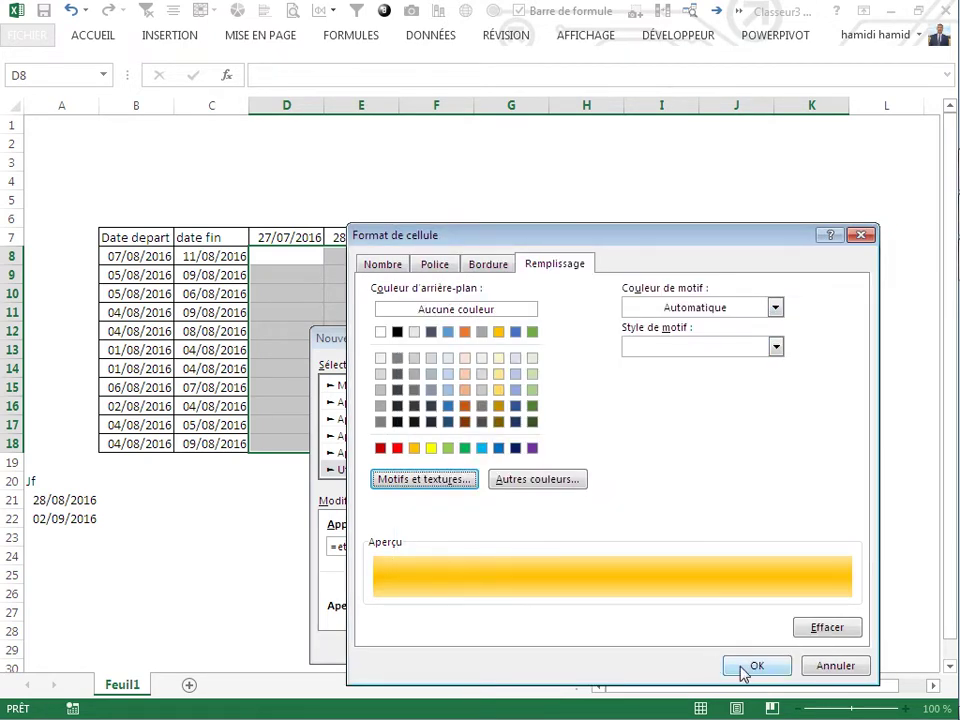
pyautogui.click(745, 667)
pyautogui.click(735, 647)
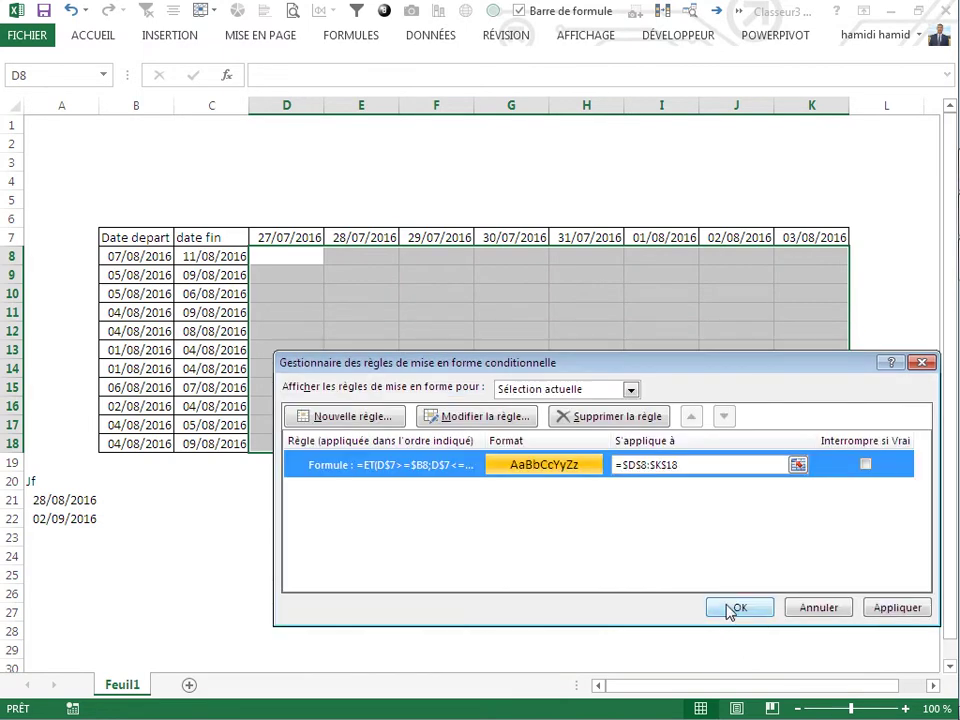
pyautogui.click(735, 606)
pyautogui.click(522, 537)
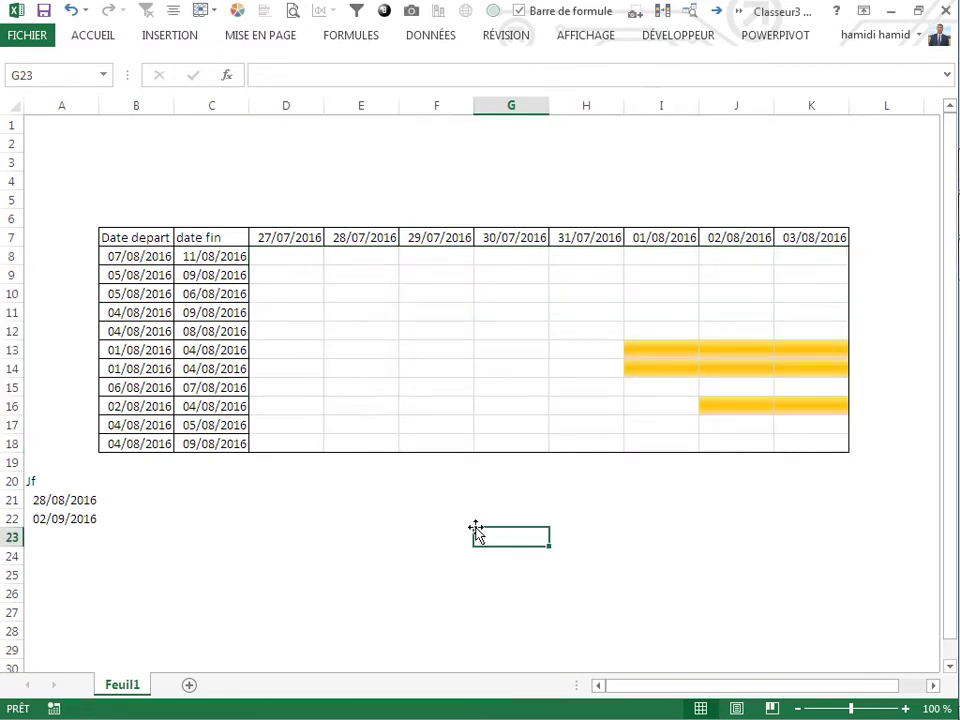
# Step: Recalculate the random dates and inspect cell D8 and the start-date formula in B8
pyautogui.press('F9')
pyautogui.press('F9')
pyautogui.press('F9')
pyautogui.press('F9')
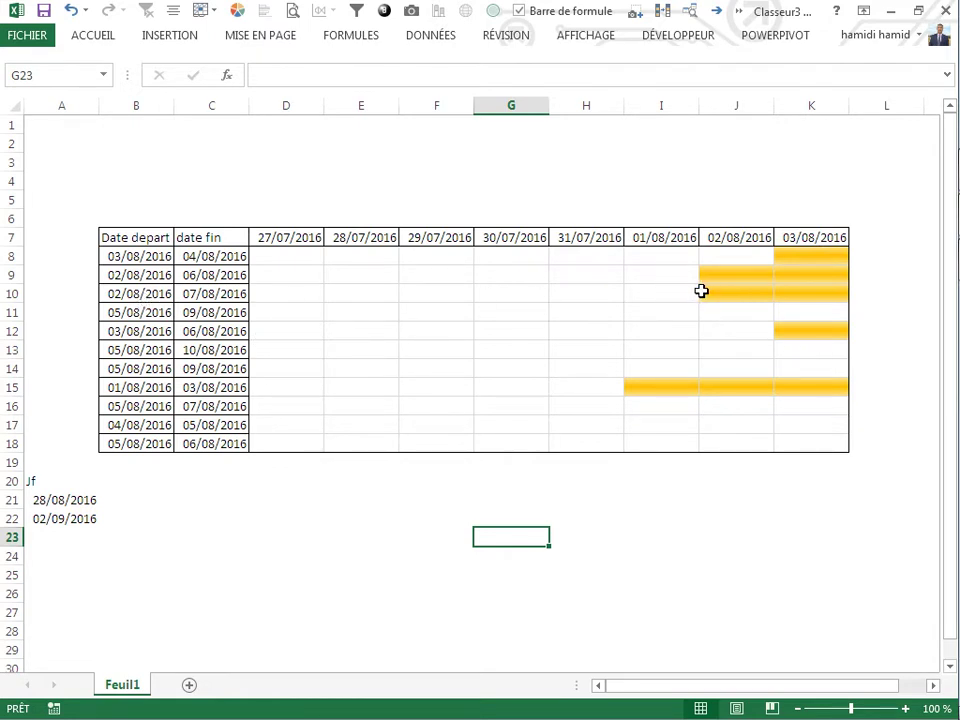
pyautogui.click(271, 256)
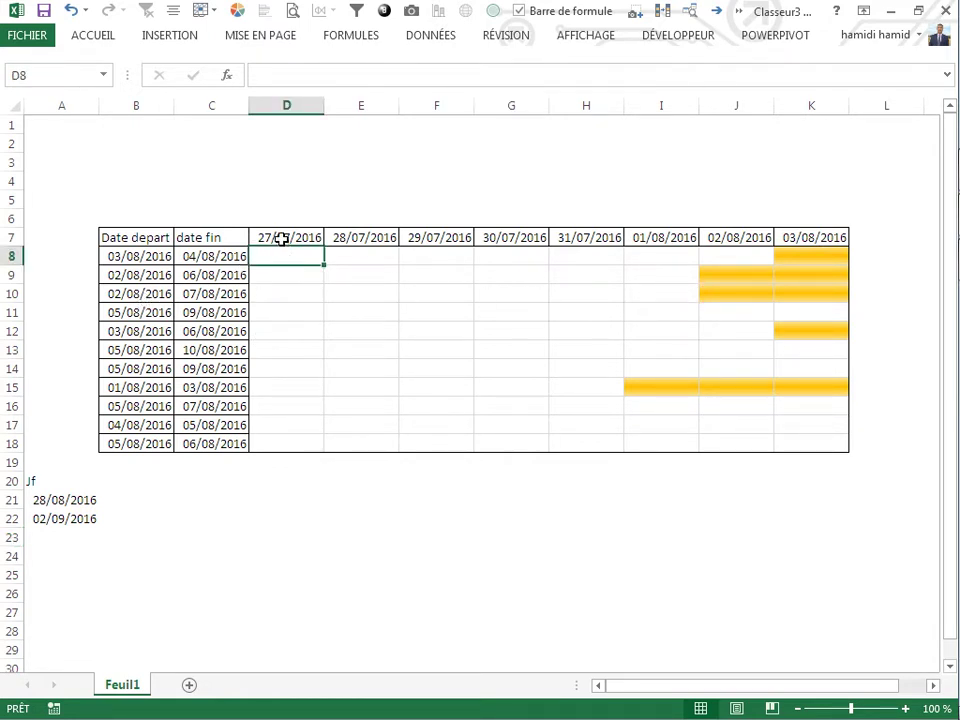
pyautogui.click(143, 257)
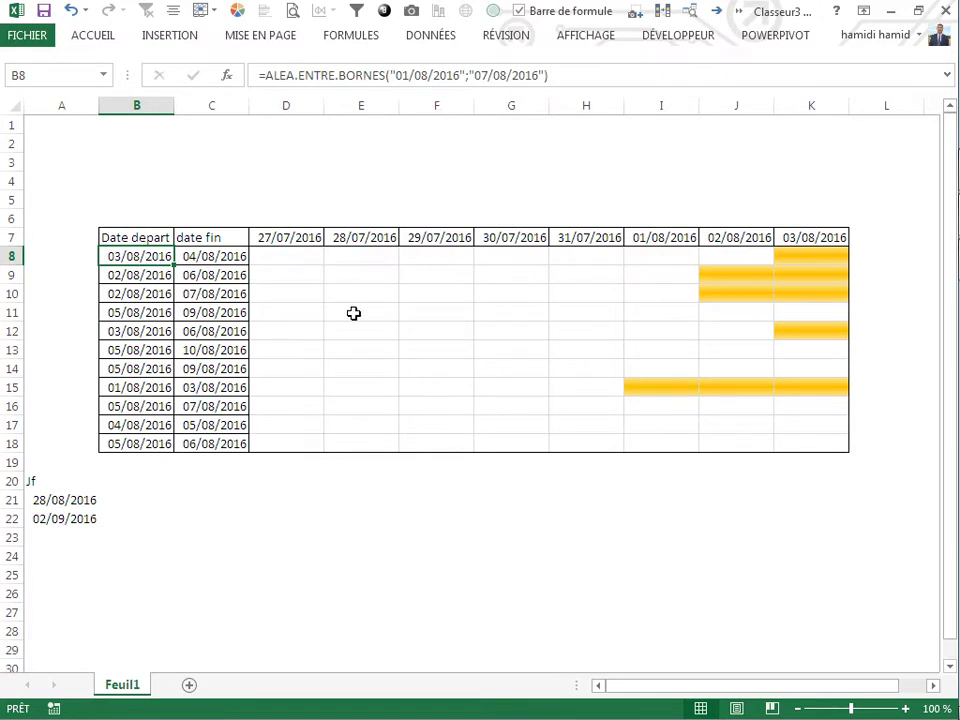
pyautogui.click(361, 349)
# Step: Change the first date header D7 to 01/08/2016
pyautogui.click(290, 237)
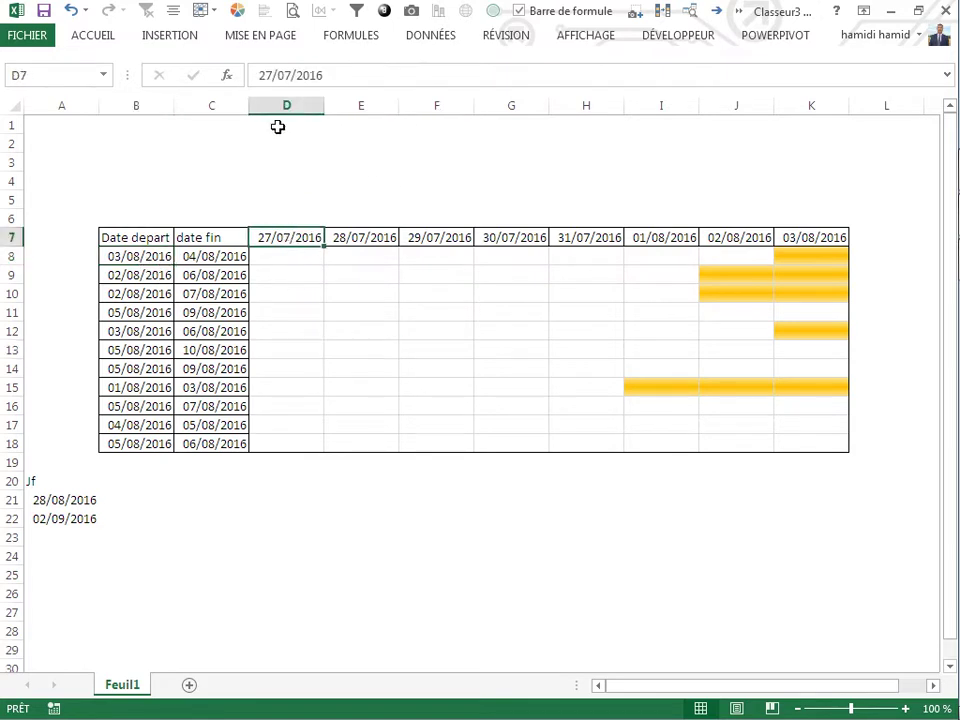
pyautogui.click(270, 77)
pyautogui.press('BackSpace')
pyautogui.press('BackSpace')
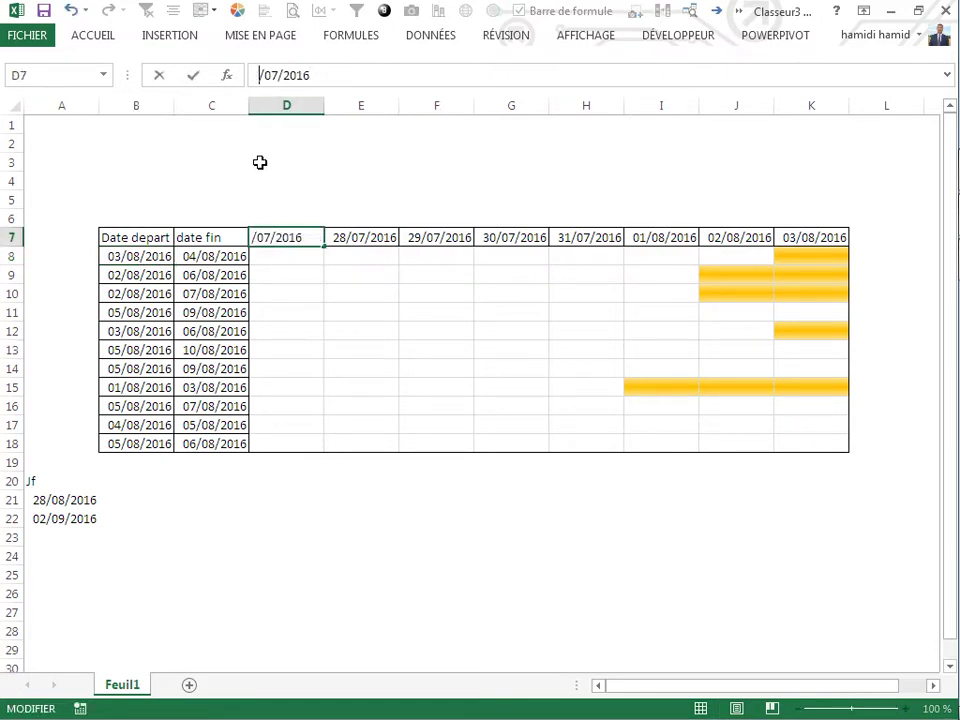
pyautogui.write('01')
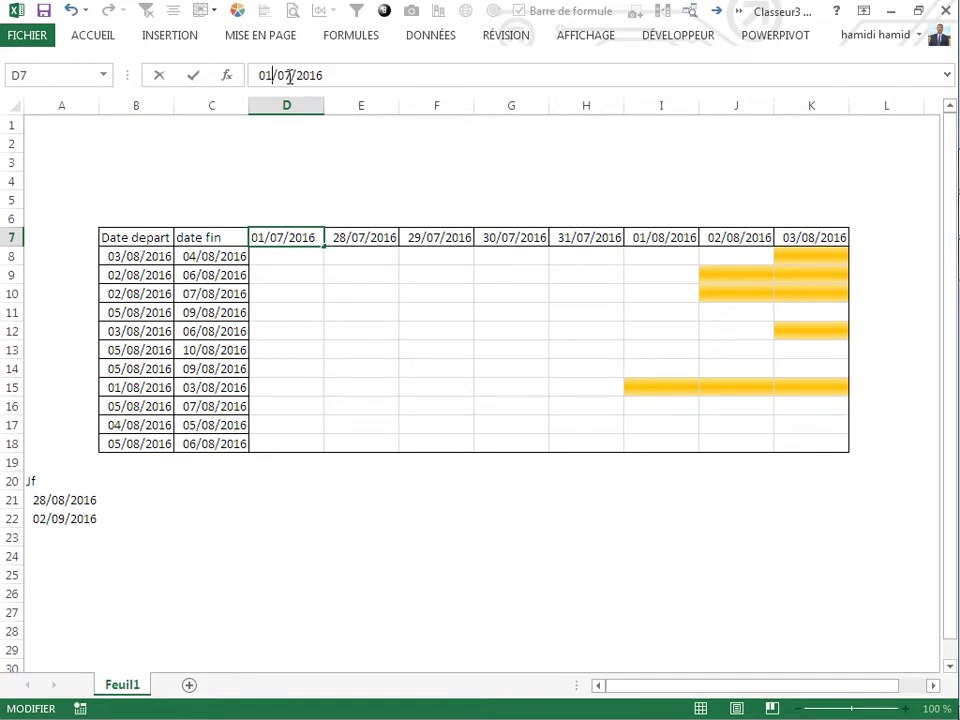
pyautogui.press('BackSpace')
pyautogui.write('8')
pyautogui.press('Return')
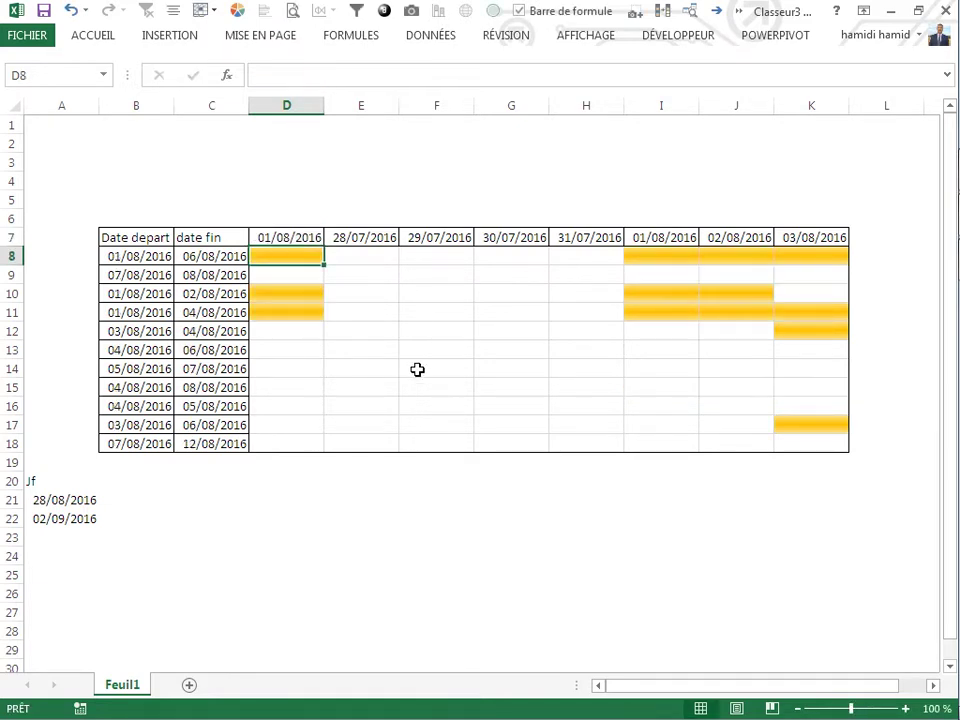
# Step: Fill the headers D7:K7 through 08/08/2016 and recalculate with F9 to test the bars
pyautogui.click(417, 370)
pyautogui.click(305, 238)
pyautogui.moveTo(323, 246); pyautogui.dragTo(800, 252)
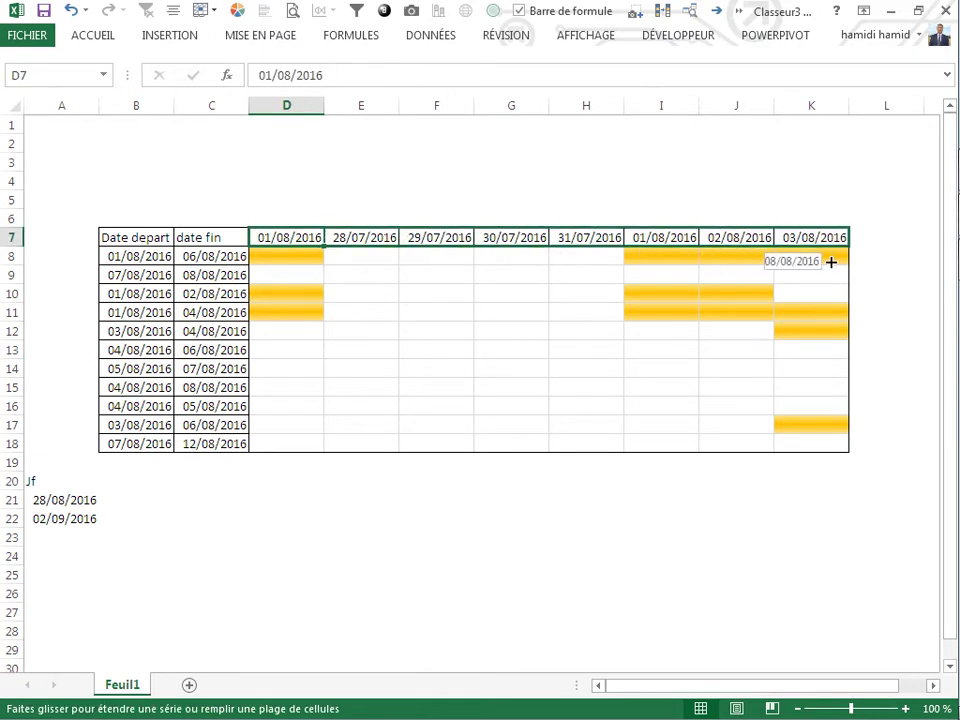
pyautogui.press('F9')
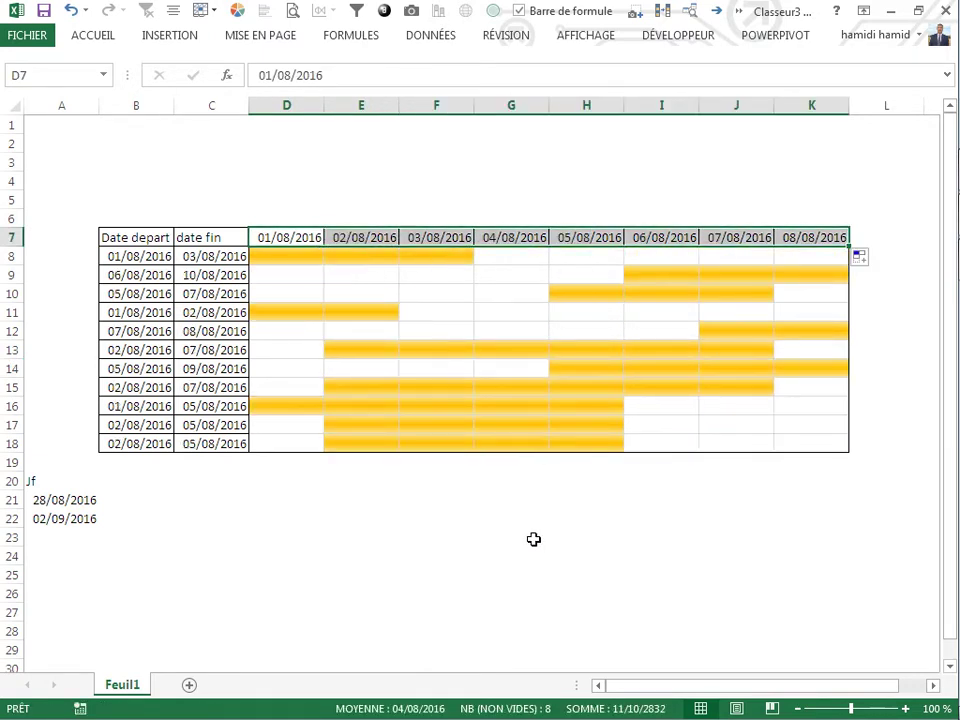
pyautogui.press('F9')
pyautogui.press('F9')
pyautogui.press('F9')
pyautogui.press('F9')
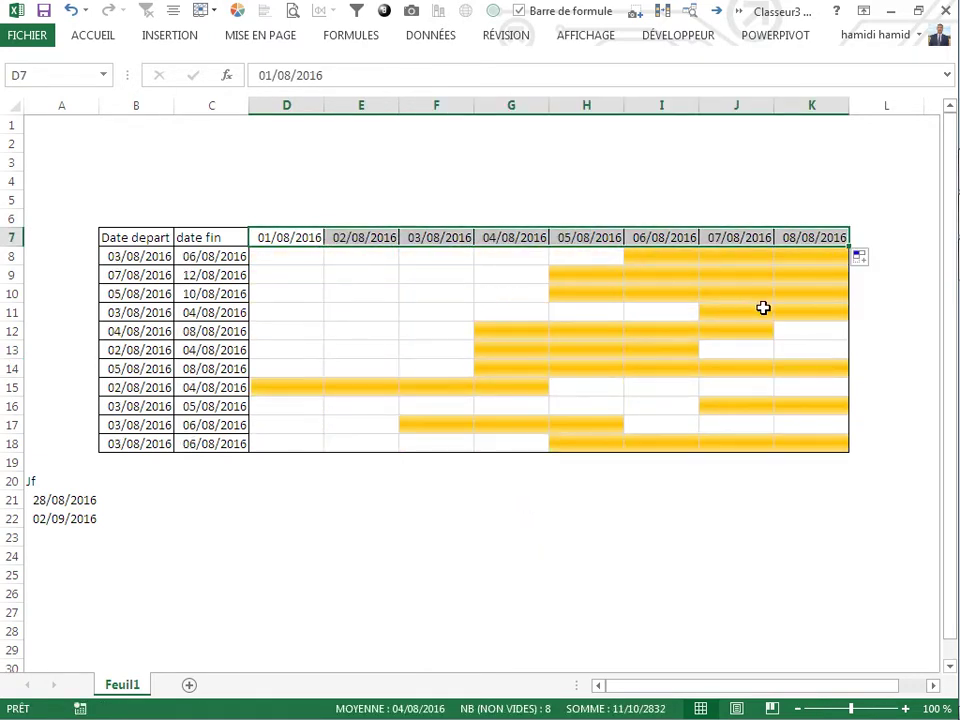
pyautogui.press('F9')
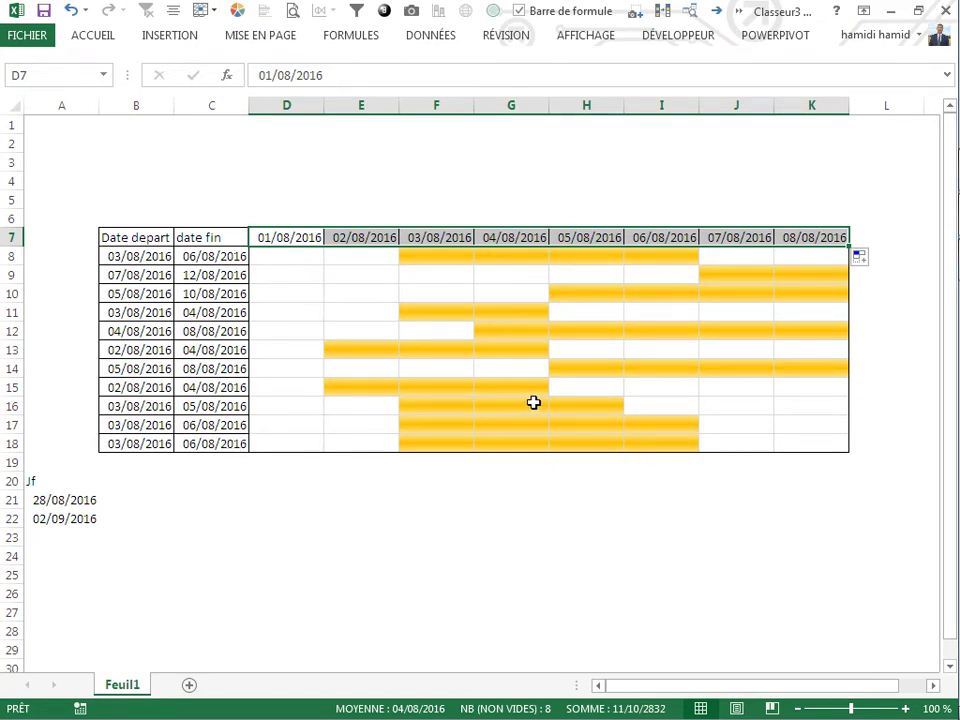
# Step: Make D6 reference D7 with =+D7 and copy it across to K6
pyautogui.click(287, 220)
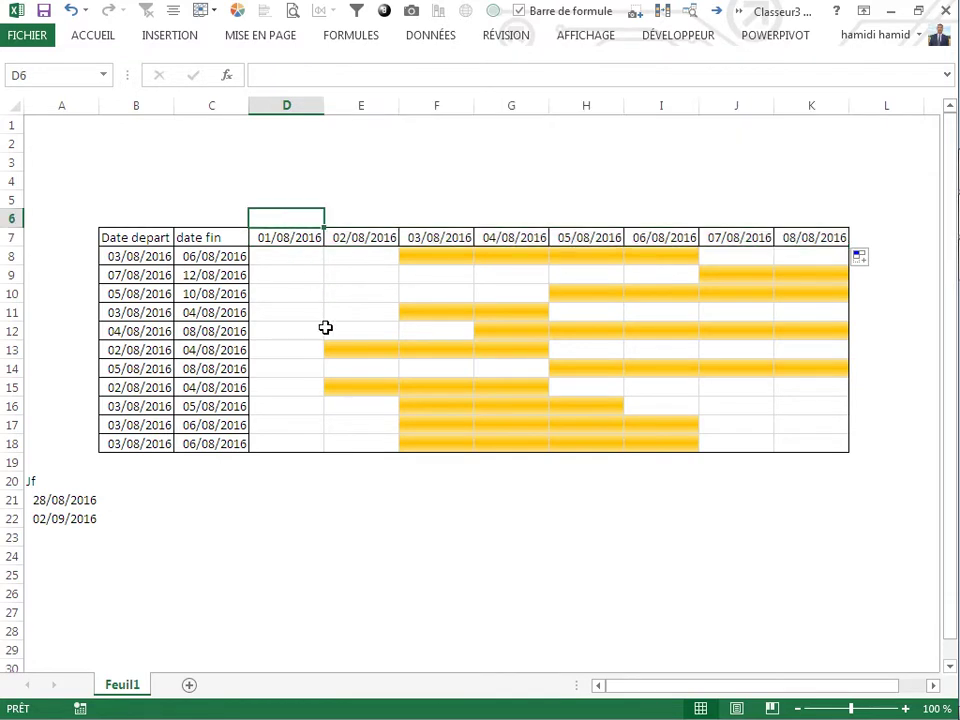
pyautogui.write('+')
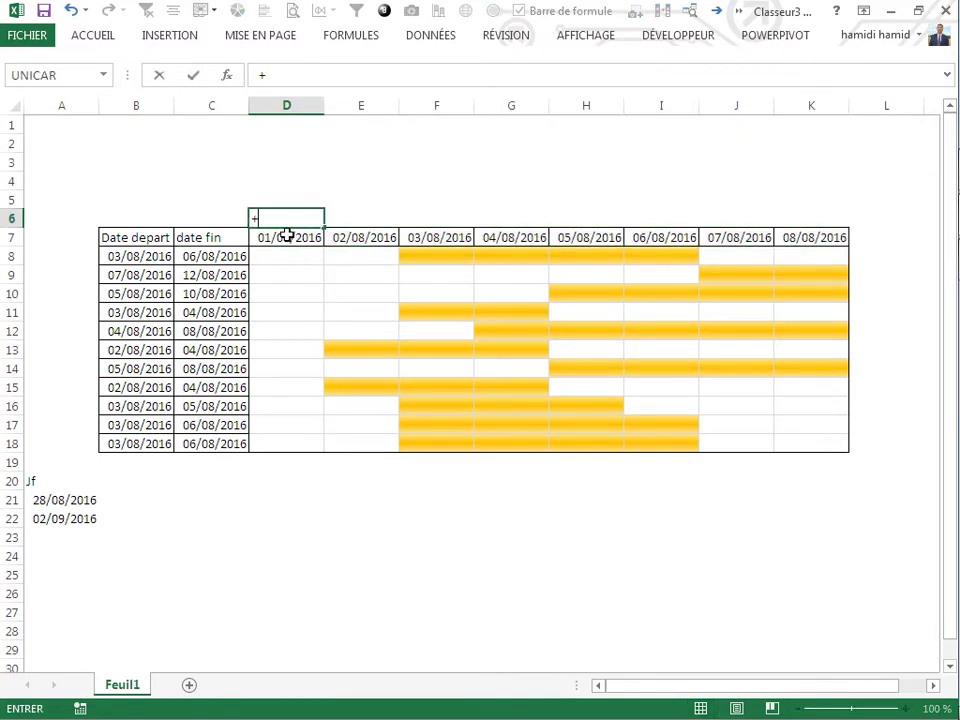
pyautogui.click(287, 237)
pyautogui.press('Return')
pyautogui.click(310, 220)
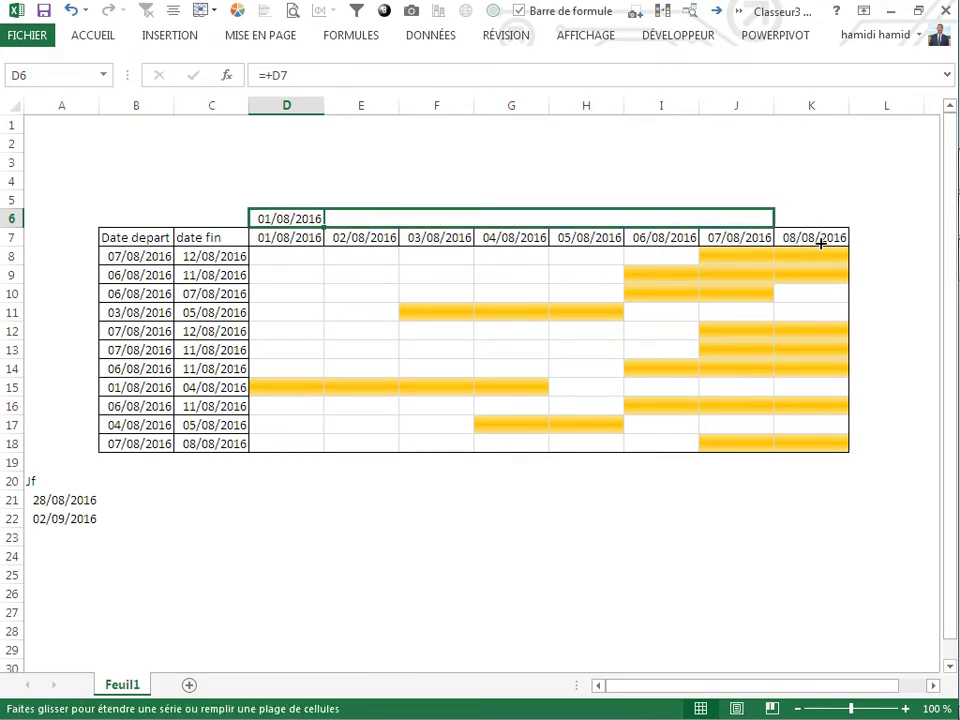
pyautogui.moveTo(326, 229); pyautogui.dragTo(820, 236)
# Step: Format D6:K6 with the custom number format jjjj to show weekday names
pyautogui.rightClick(303, 224)
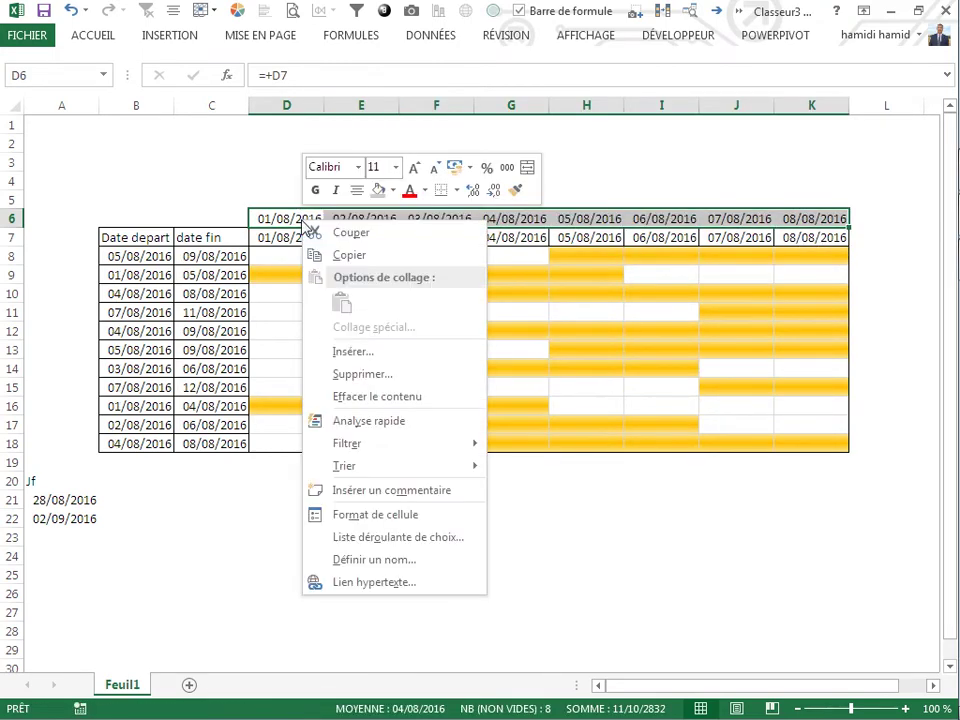
pyautogui.click(349, 515)
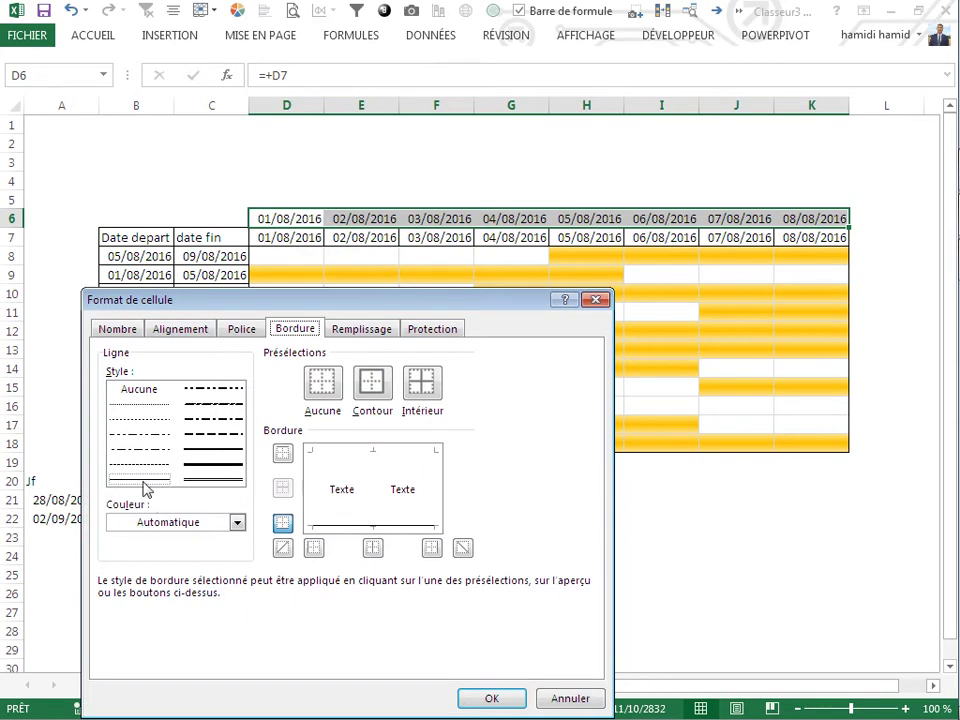
pyautogui.click(117, 329)
pyautogui.click(140, 505)
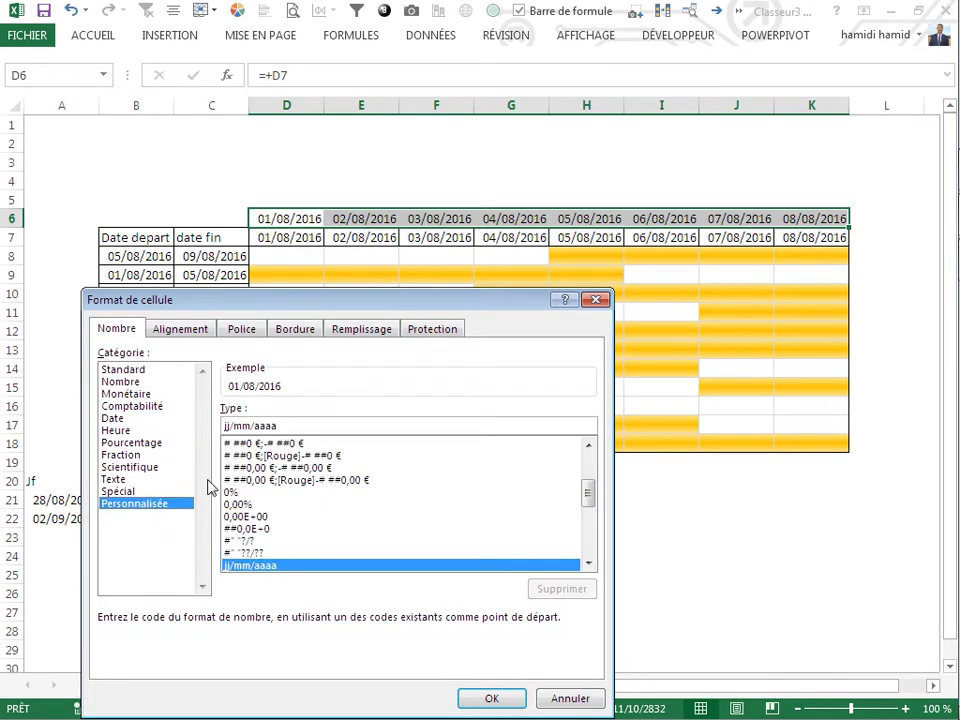
pyautogui.write('jj')
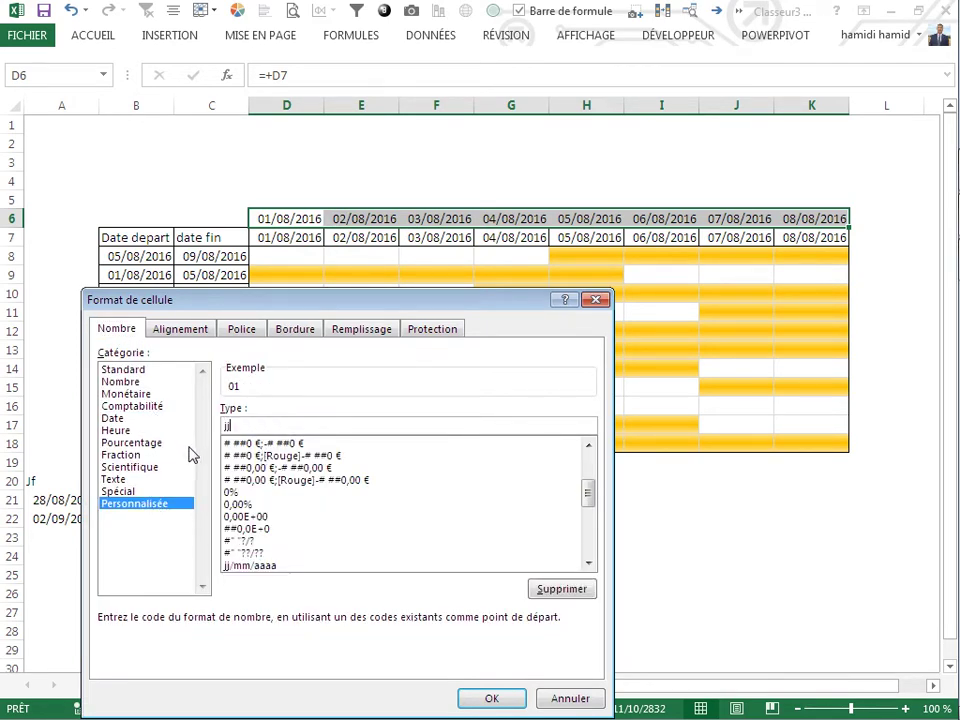
pyautogui.write('jj')
pyautogui.click(491, 698)
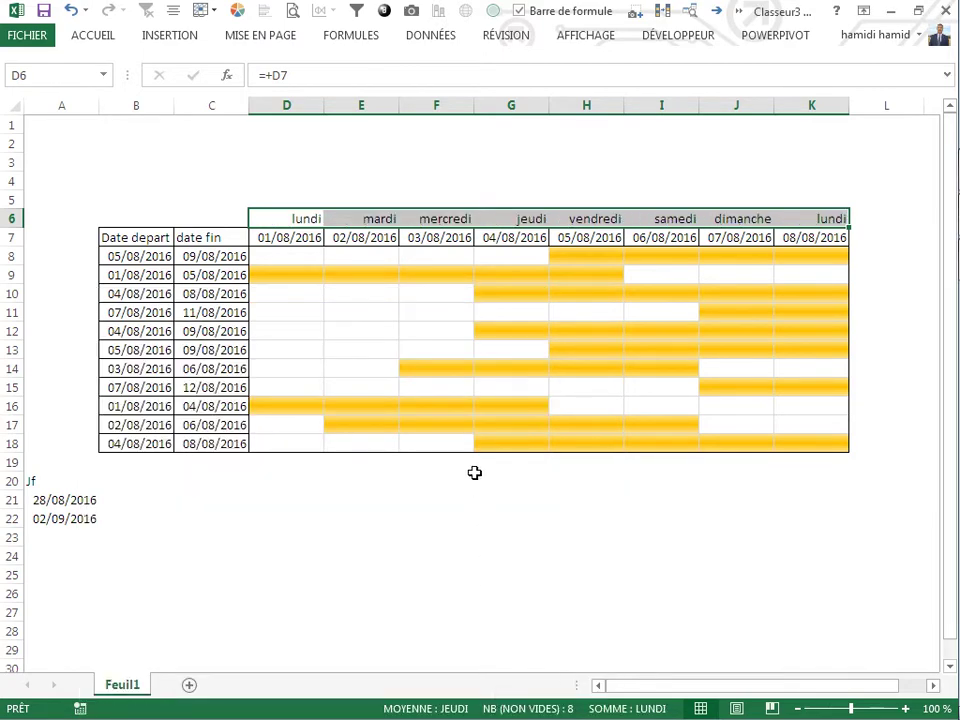
# Step: Inspect the dimanche header and a shaded row-14 cell, then select the grid D8:K18
pyautogui.click(480, 424)
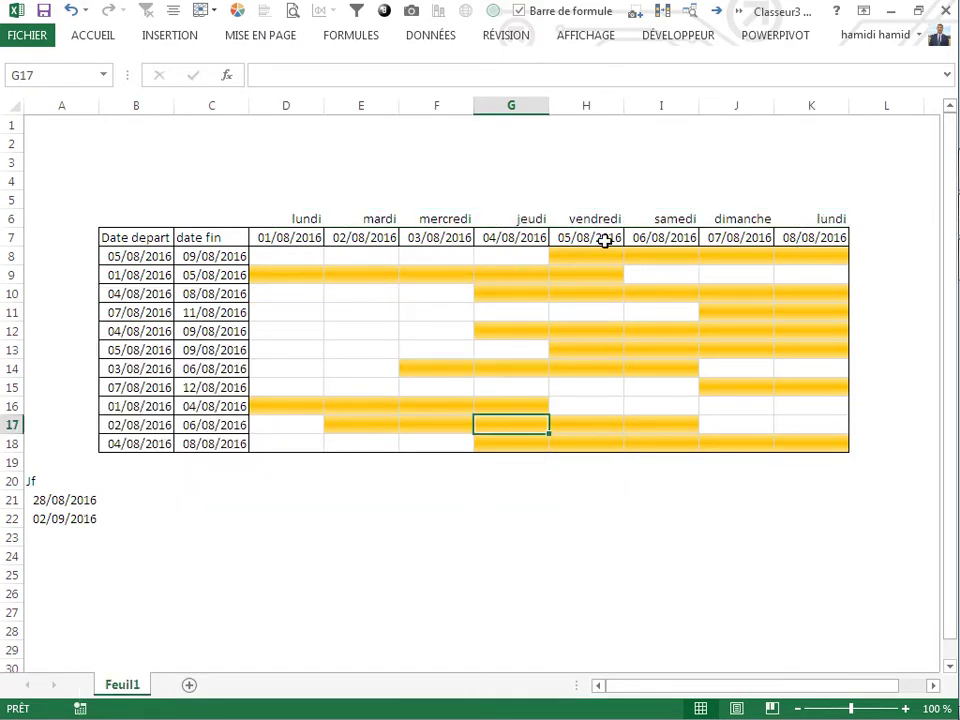
pyautogui.click(732, 218)
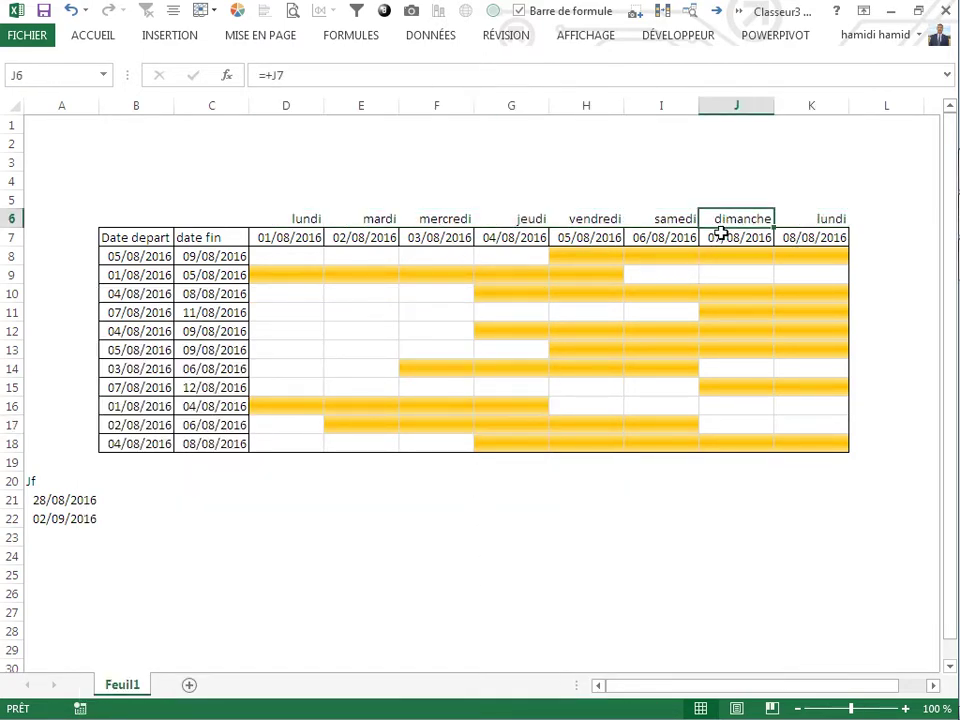
pyautogui.click(652, 368)
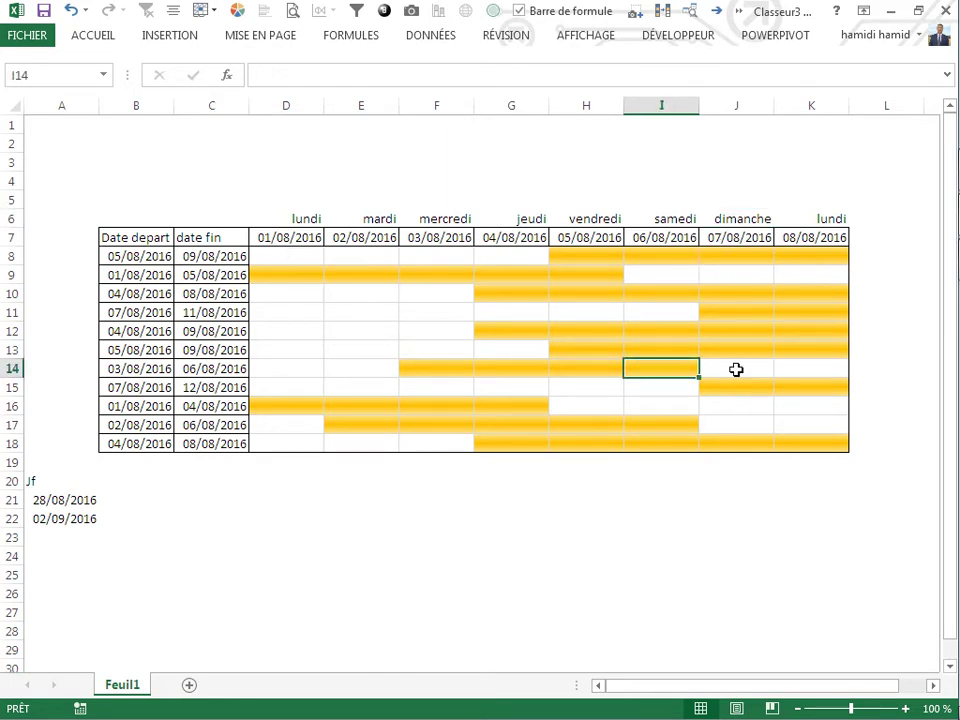
pyautogui.moveTo(296, 257)
pyautogui.mouseDown()
pyautogui.moveTo(722, 375)
pyautogui.moveTo(801, 440)
pyautogui.mouseUp()
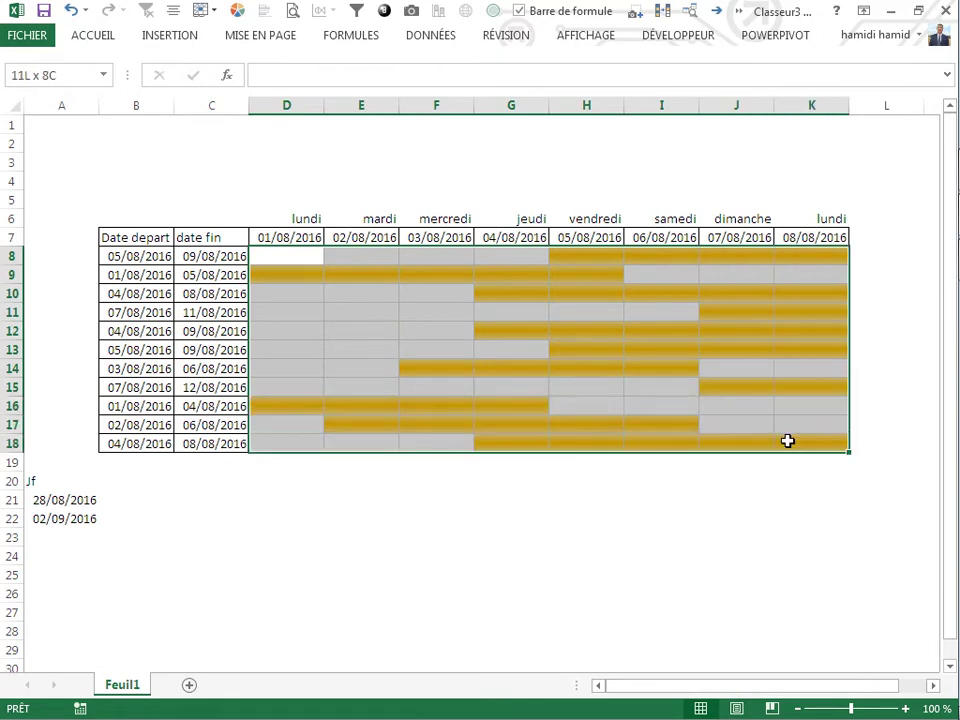
# Step: Open the conditional formatting rules manager and start a new formula-based rule
pyautogui.click(96, 36)
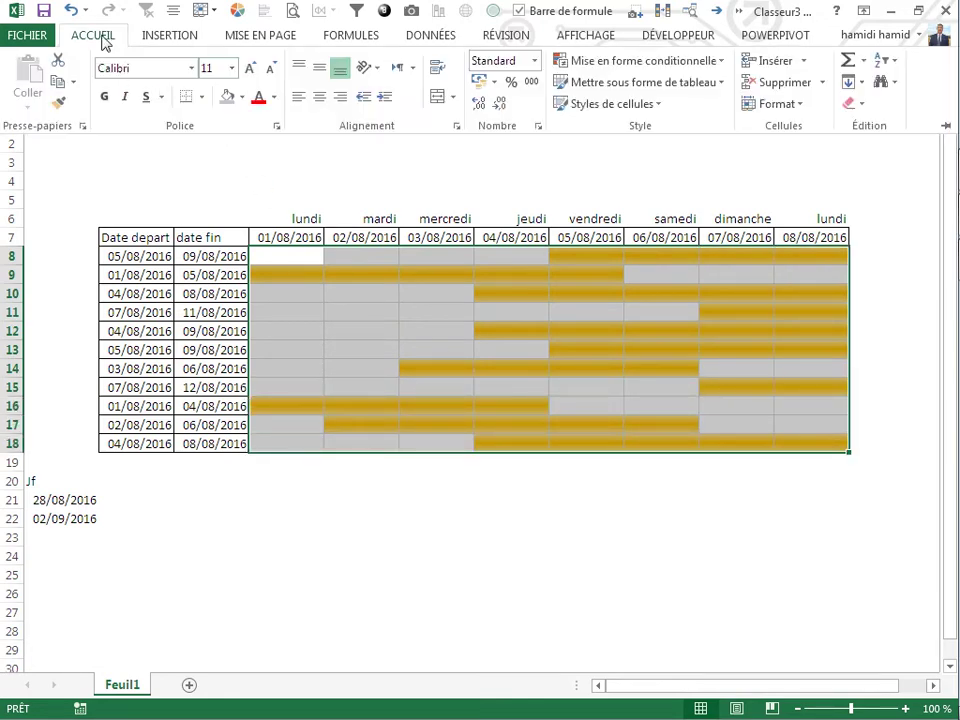
pyautogui.click(604, 62)
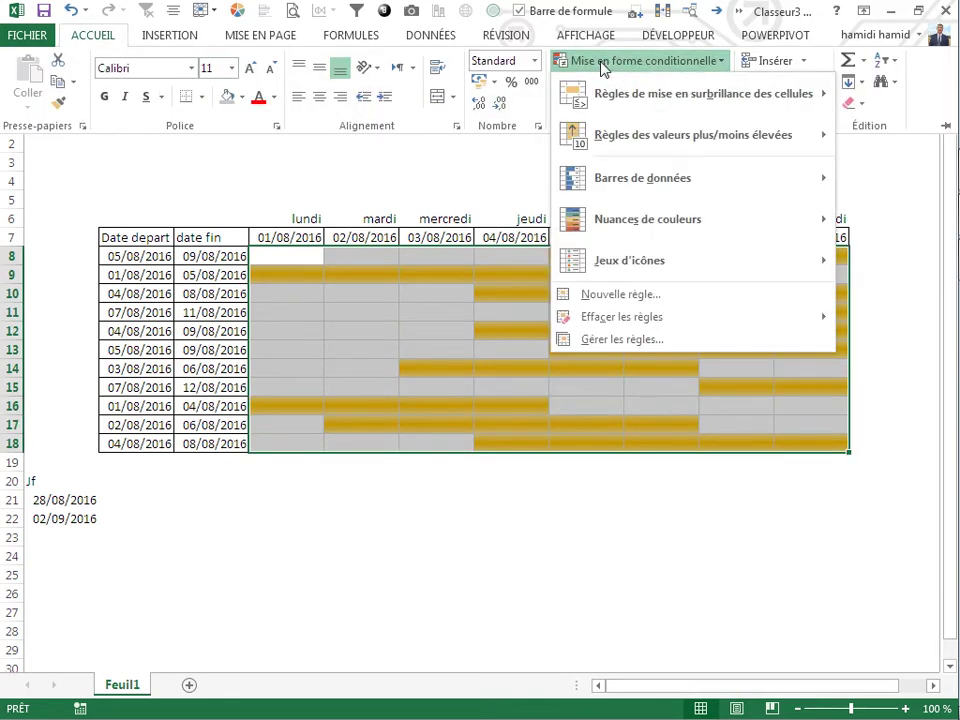
pyautogui.click(617, 340)
pyautogui.click(366, 425)
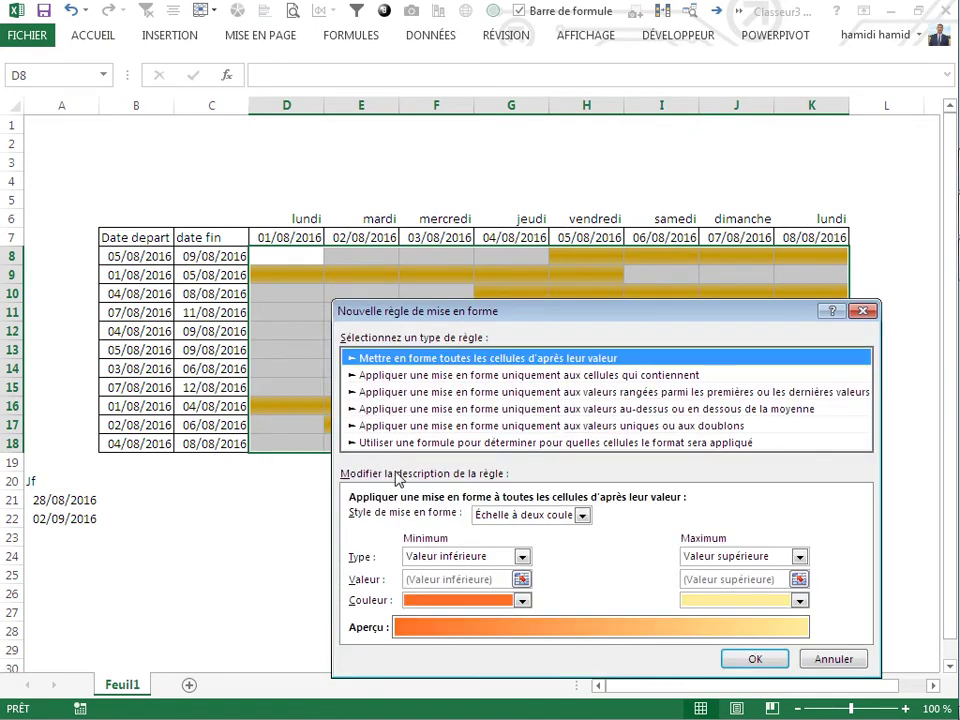
pyautogui.click(390, 445)
# Step: Enter the Sunday condition =joursem(D$7;1)=1 with a column-relative D7 reference
pyautogui.click(368, 522)
pyautogui.write('=jou')
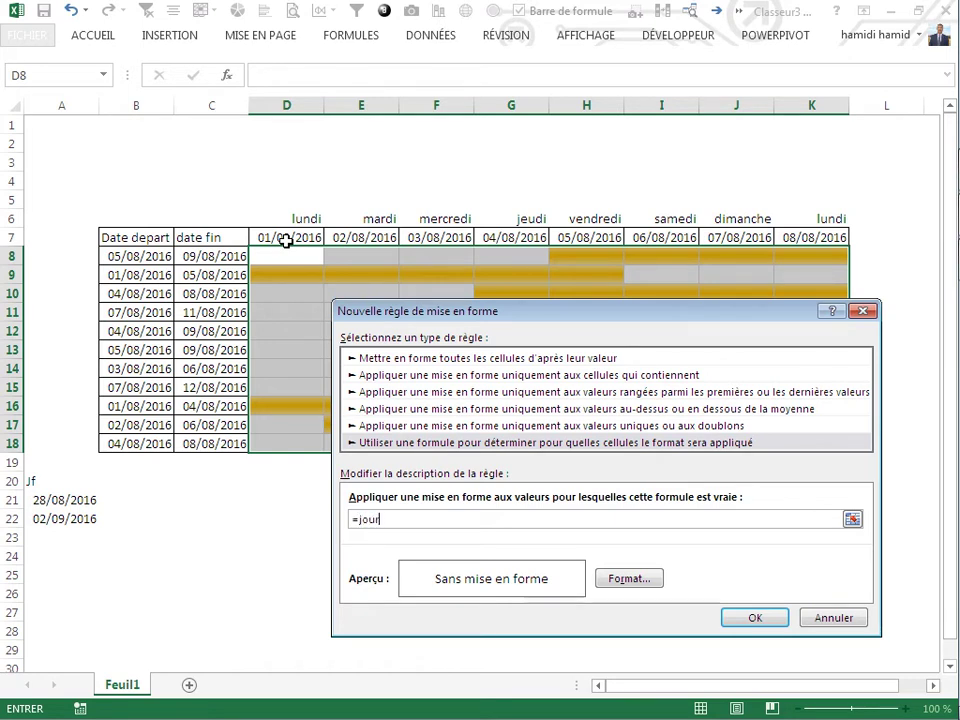
pyautogui.write('rsem')
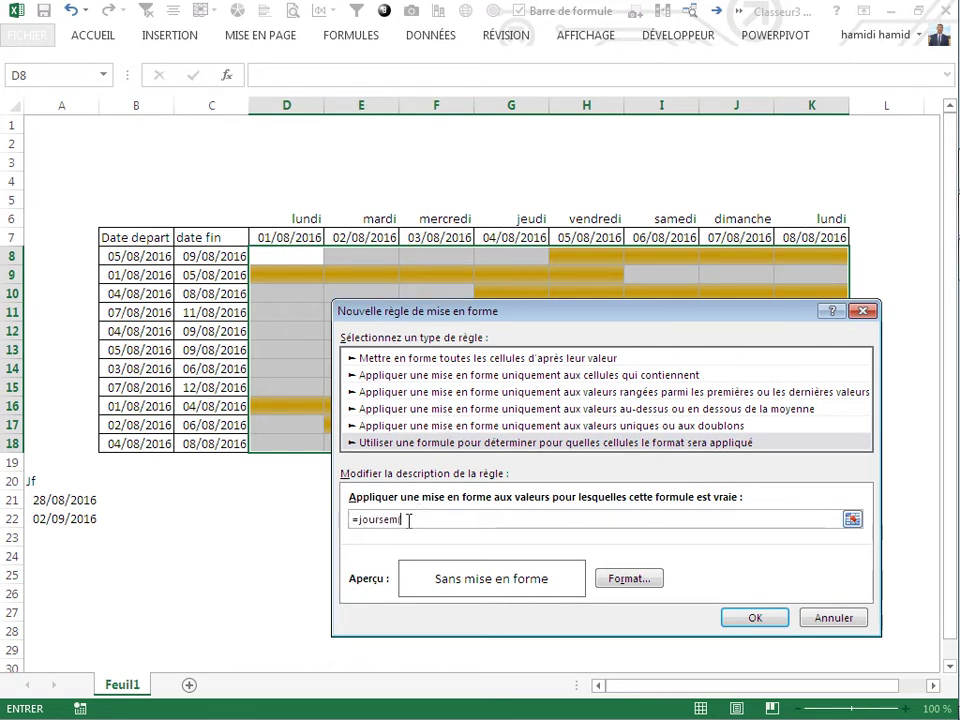
pyautogui.write('(')
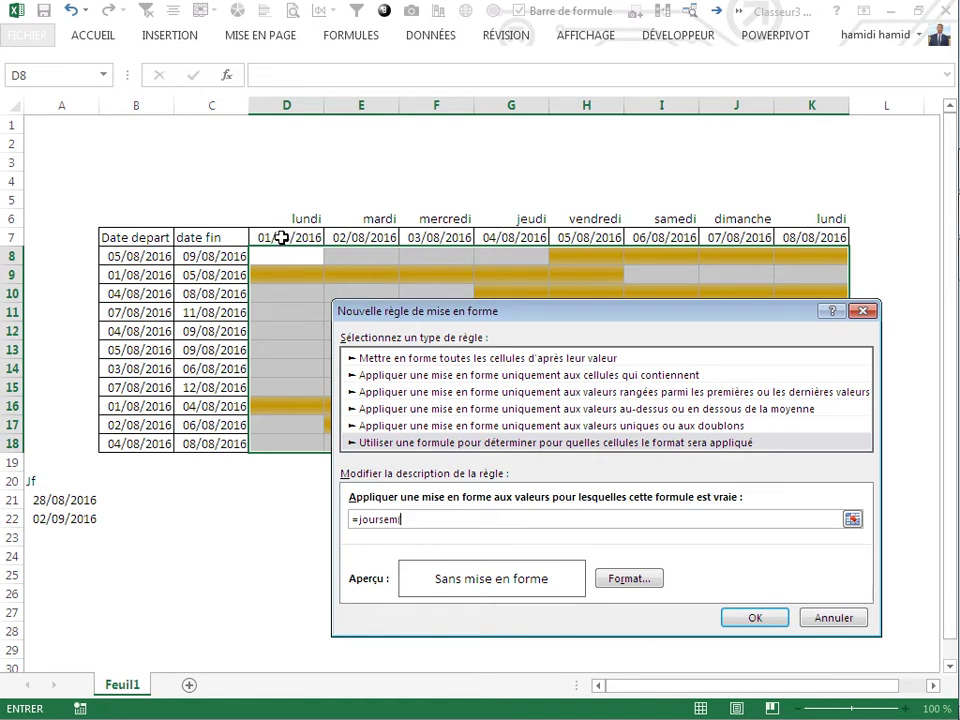
pyautogui.click(283, 237)
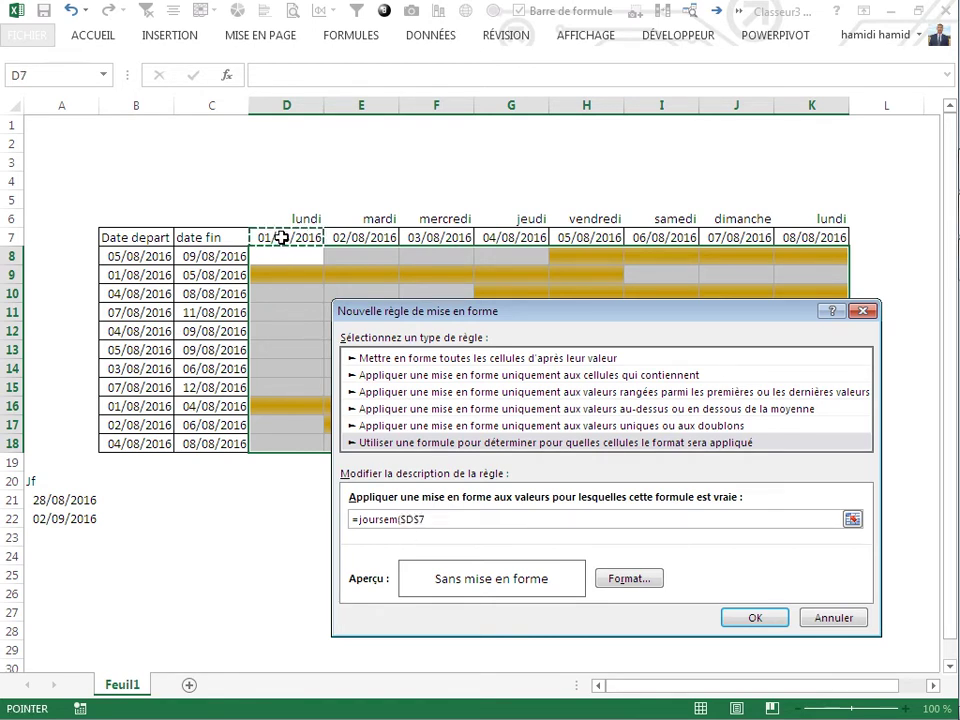
pyautogui.click(409, 519)
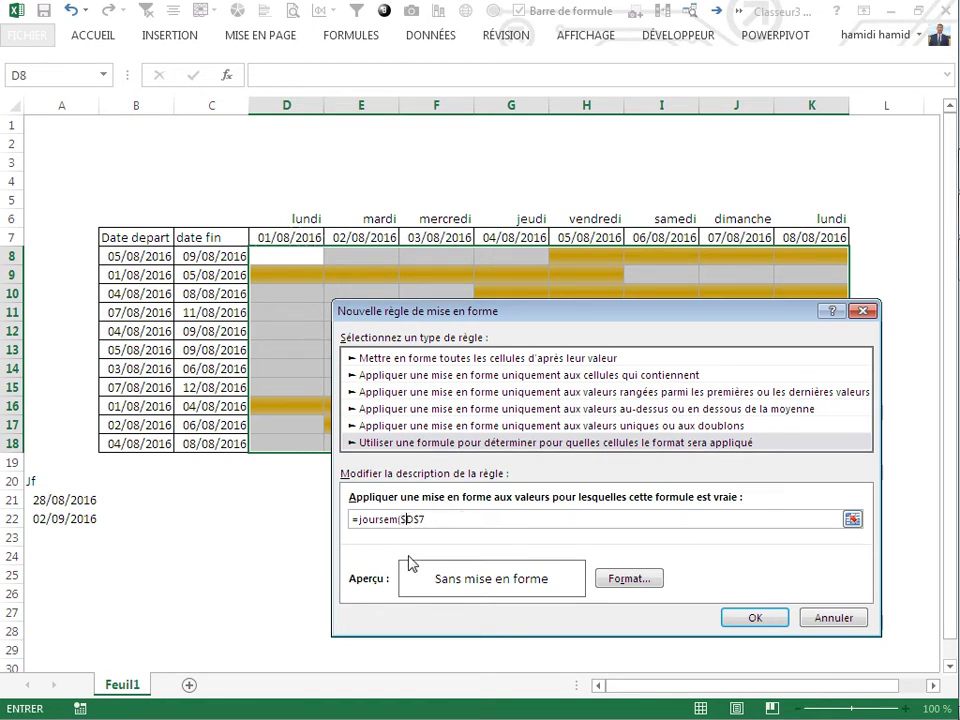
pyautogui.press('BackSpace')
pyautogui.click(482, 516)
pyautogui.write(';1)=1')
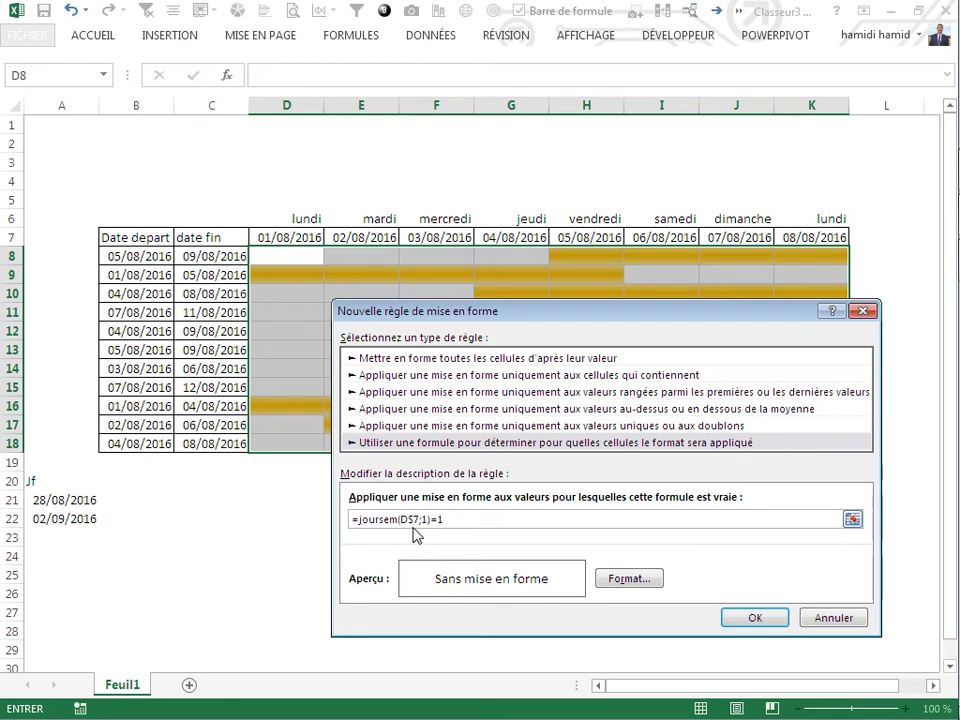
# Step: Give the JOURSEM Sunday rule a light grey fill and apply it, greying column J
pyautogui.click(632, 579)
pyautogui.moveTo(534, 236); pyautogui.dragTo(420, 349)
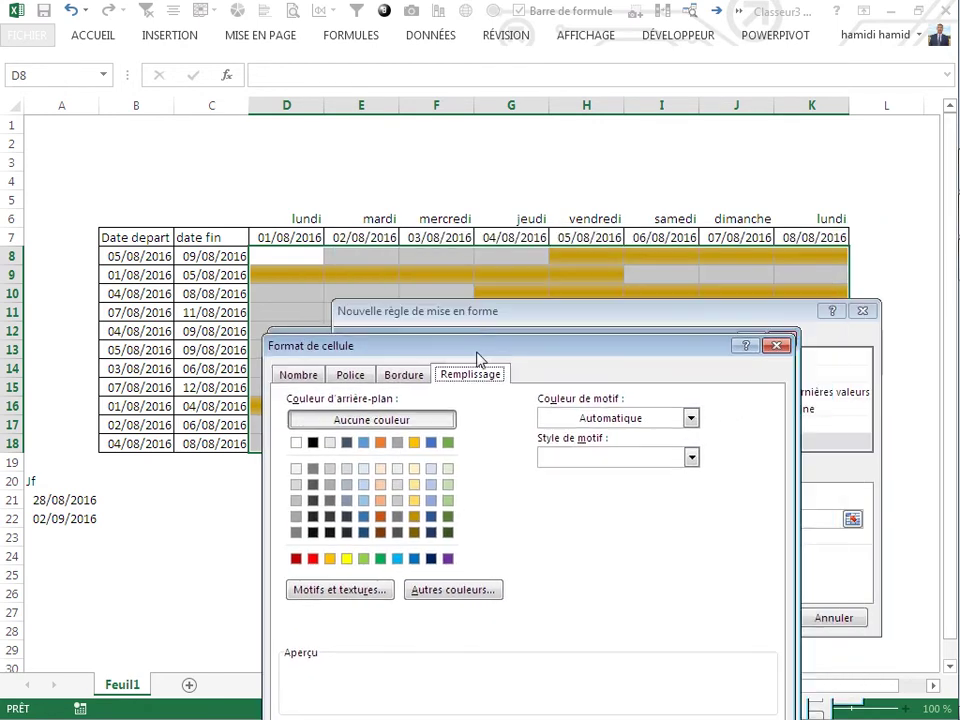
pyautogui.click(420, 594)
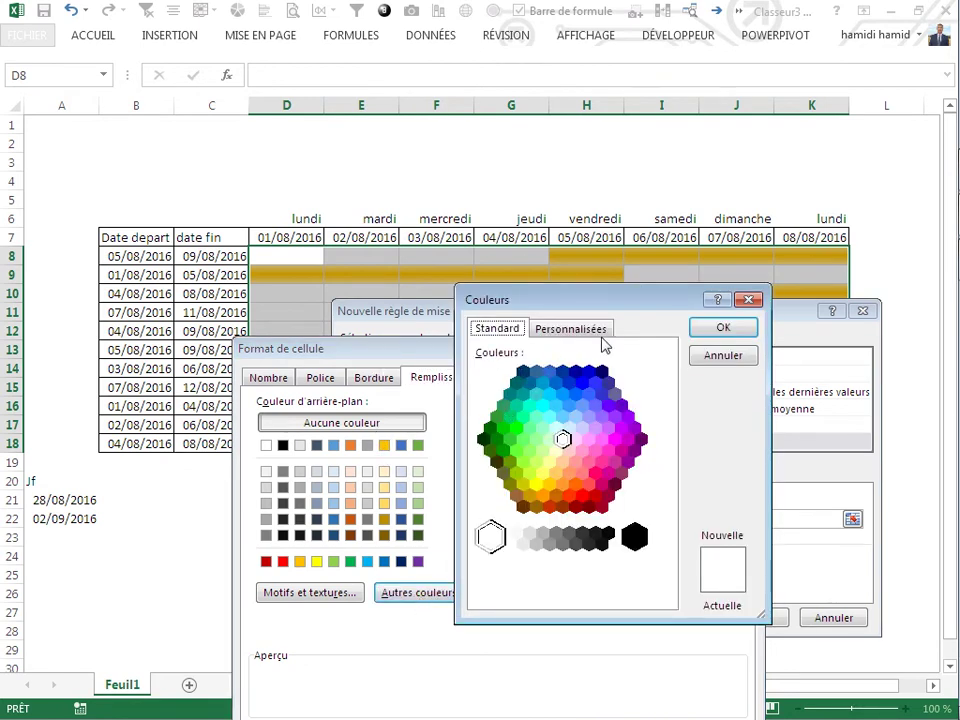
pyautogui.click(722, 357)
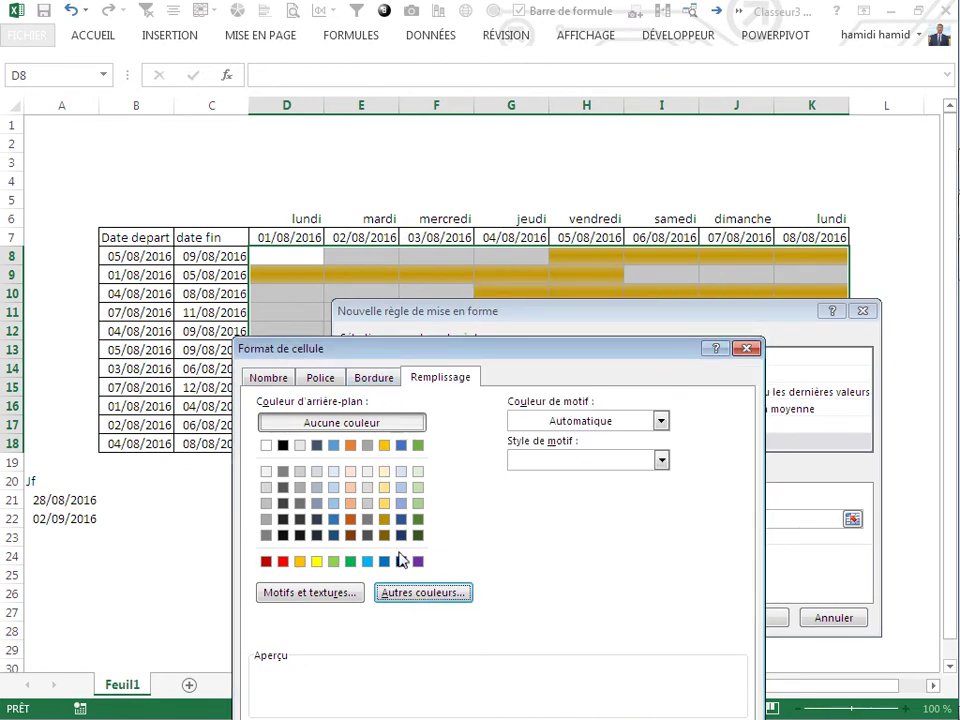
pyautogui.click(266, 503)
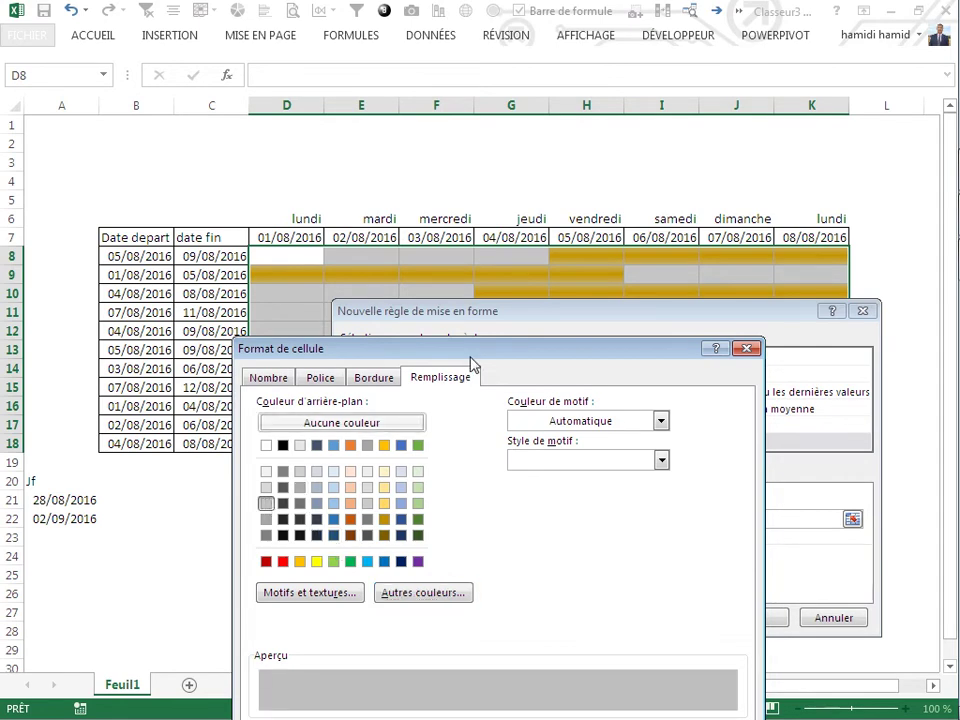
pyautogui.moveTo(473, 365); pyautogui.dragTo(425, 223)
pyautogui.click(600, 662)
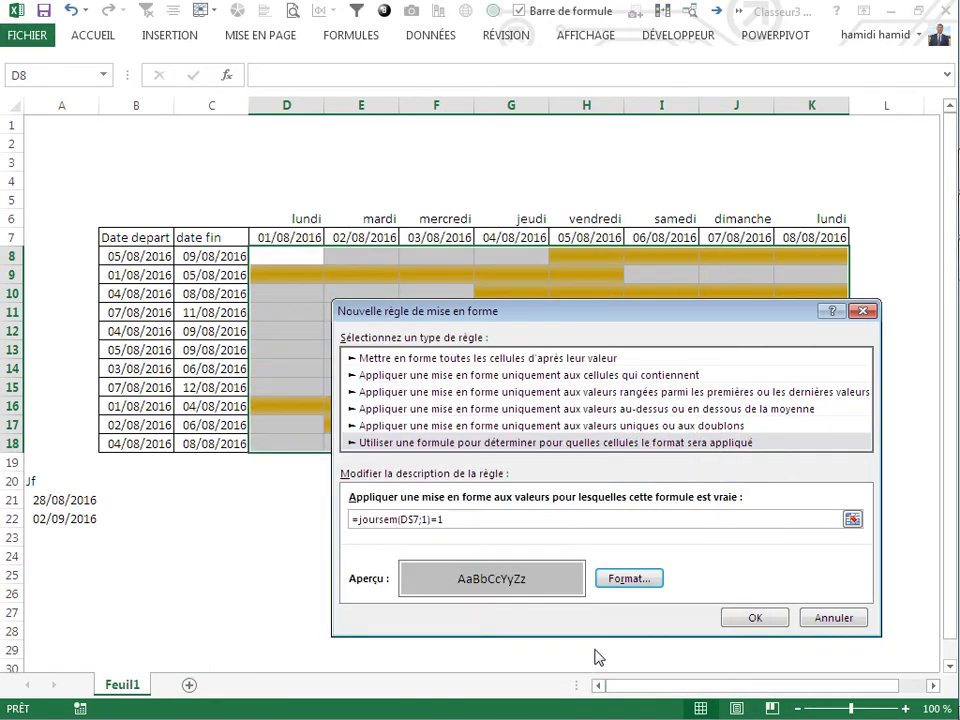
pyautogui.click(738, 619)
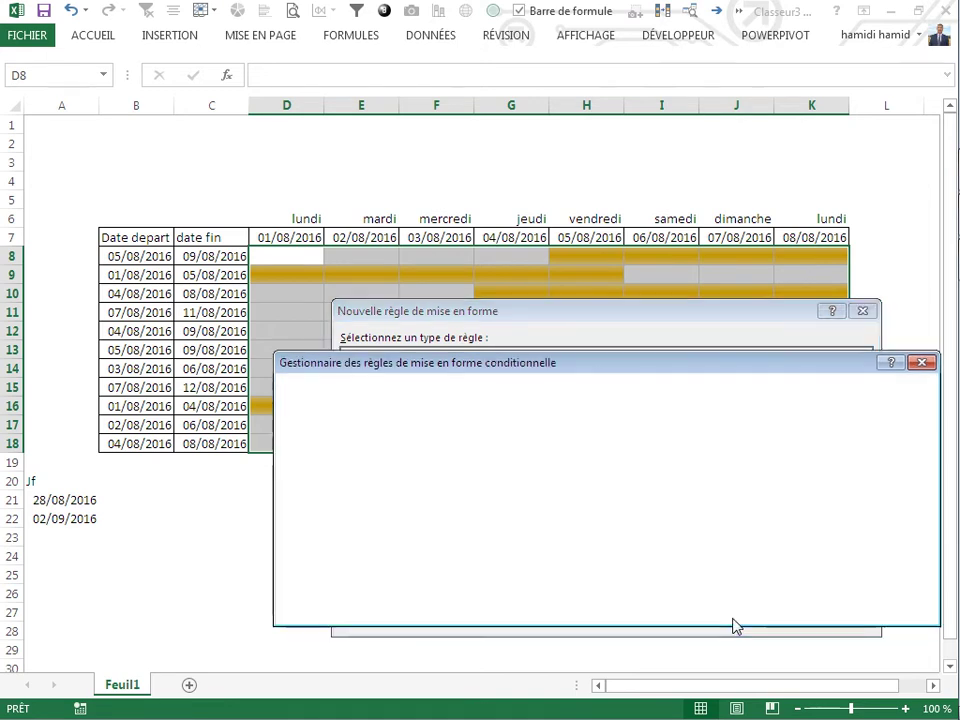
pyautogui.click(738, 608)
# Step: Check the grey dimanche column and the first holiday date 28/08/2016 in A21
pyautogui.click(724, 369)
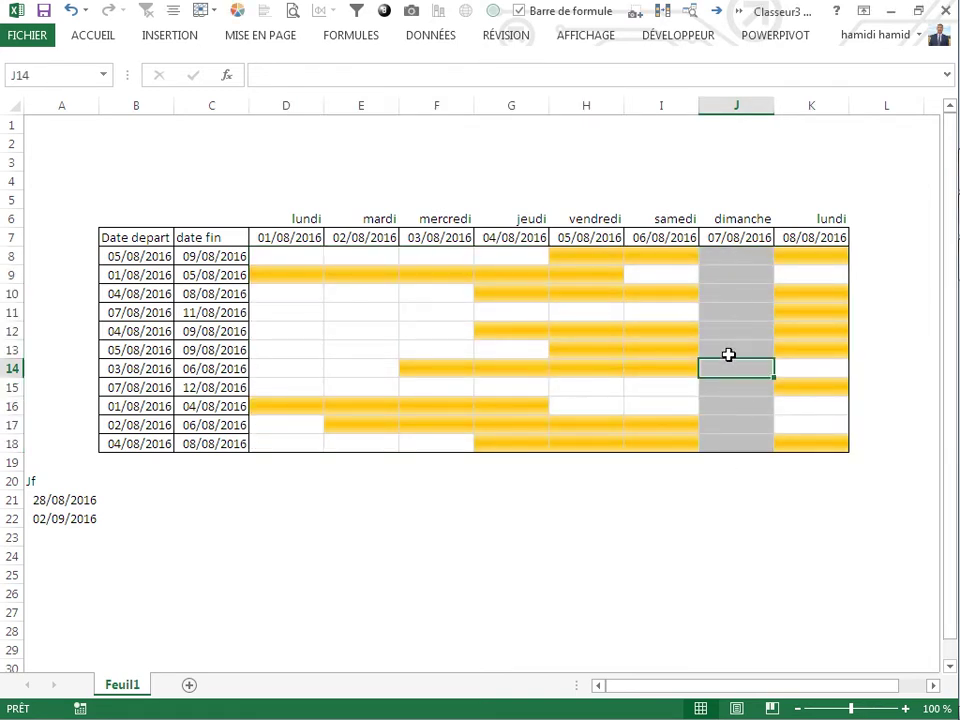
pyautogui.click(217, 521)
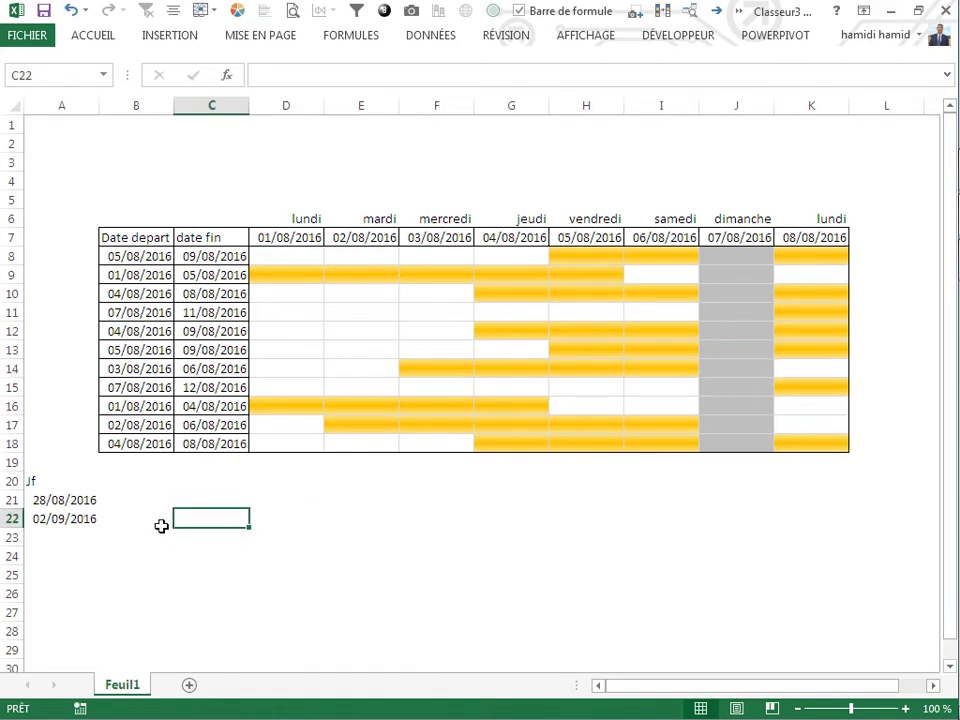
pyautogui.click(69, 499)
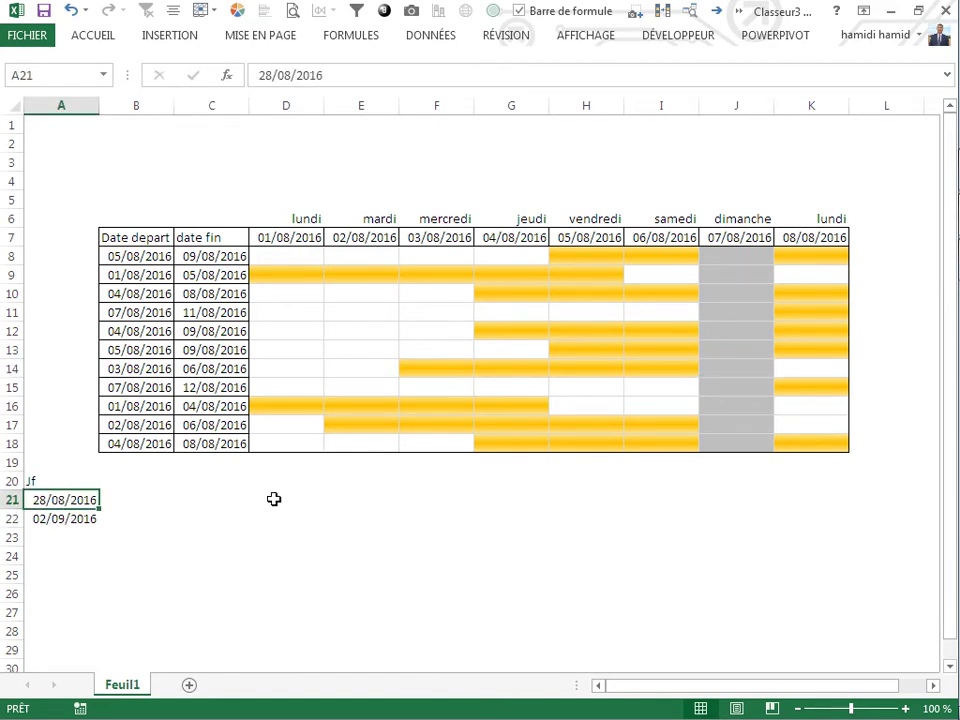
pyautogui.click(360, 518)
# Step: Reselect the grid D8:K18 and open the conditional formatting menu
pyautogui.moveTo(279, 257); pyautogui.dragTo(788, 450)
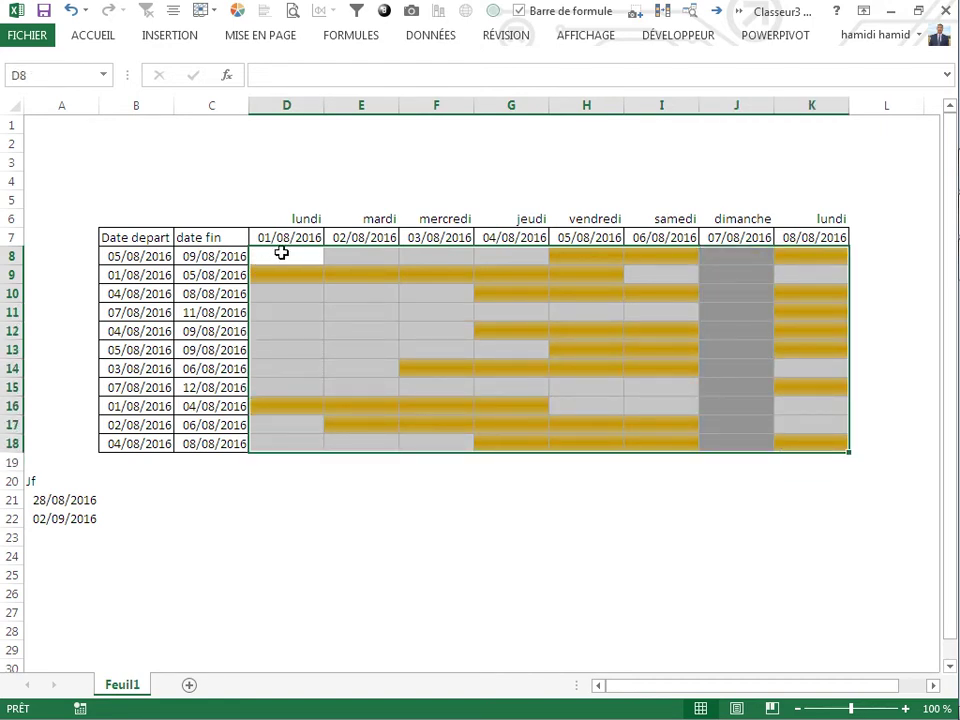
pyautogui.click(78, 35)
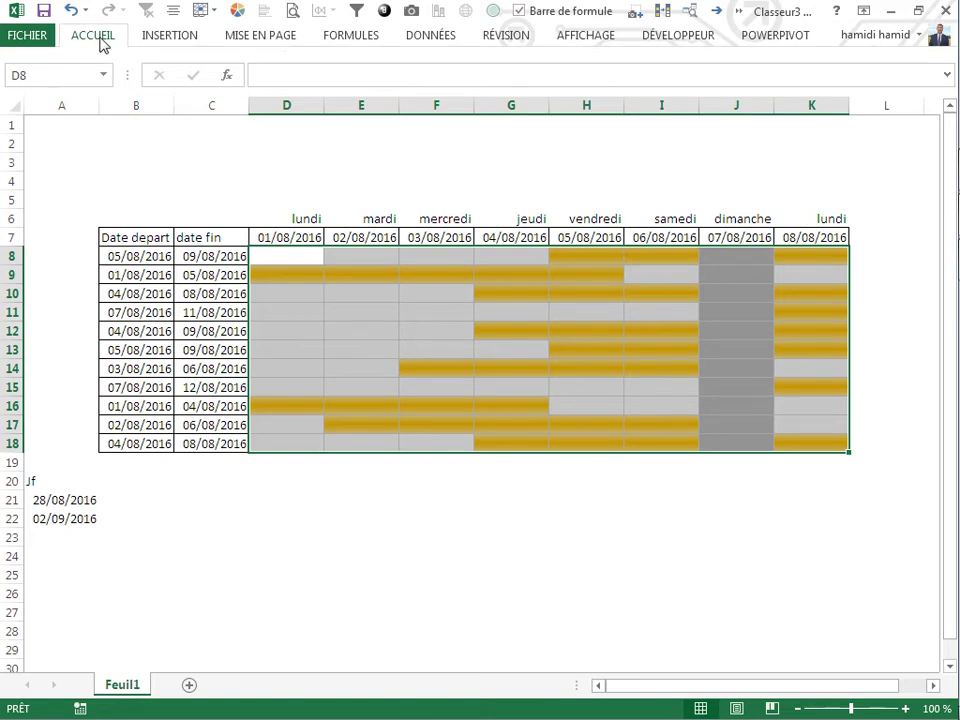
pyautogui.click(606, 61)
# Step: Start another new formula-based rule from the rules manager
pyautogui.click(609, 339)
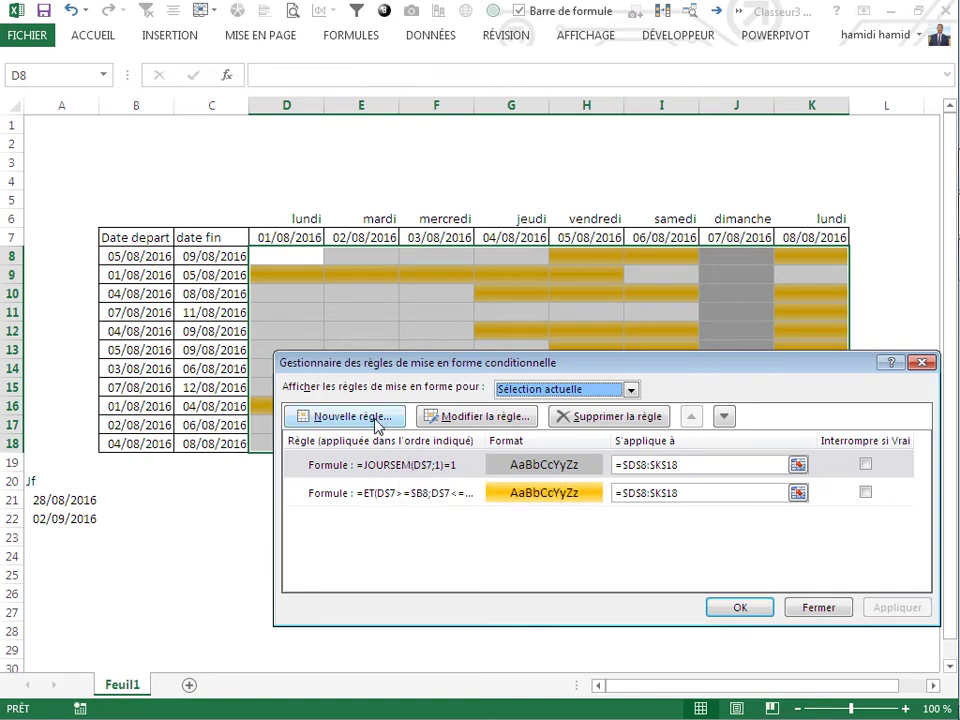
pyautogui.click(340, 416)
pyautogui.click(383, 442)
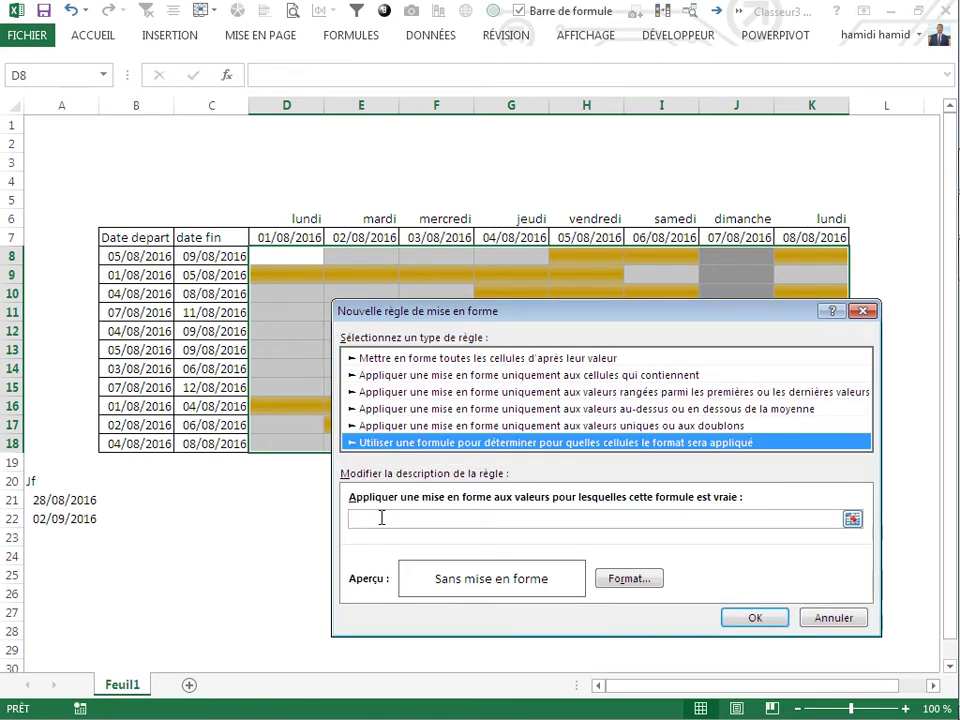
pyautogui.click(380, 519)
pyautogui.write('=nb.si(')
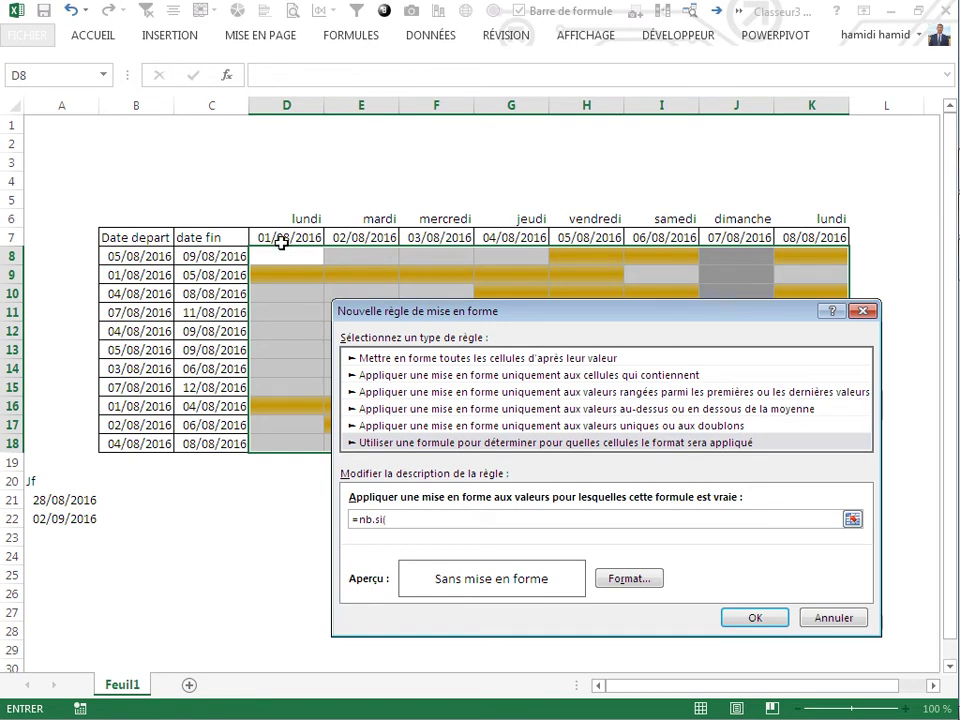
# Step: Enter the holiday condition =nb.si($A$21:$A$22;D$7)=1 with a column-relative D7
pyautogui.moveTo(286, 237); pyautogui.dragTo(817, 243)
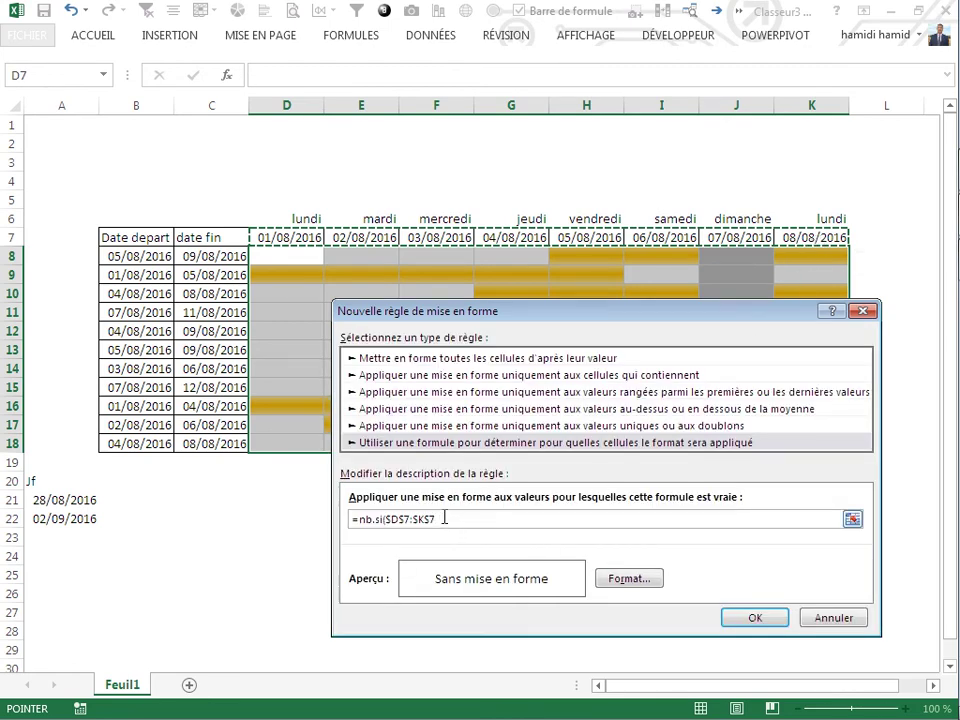
pyautogui.moveTo(443, 518); pyautogui.dragTo(400, 518)
pyautogui.press('BackSpace')
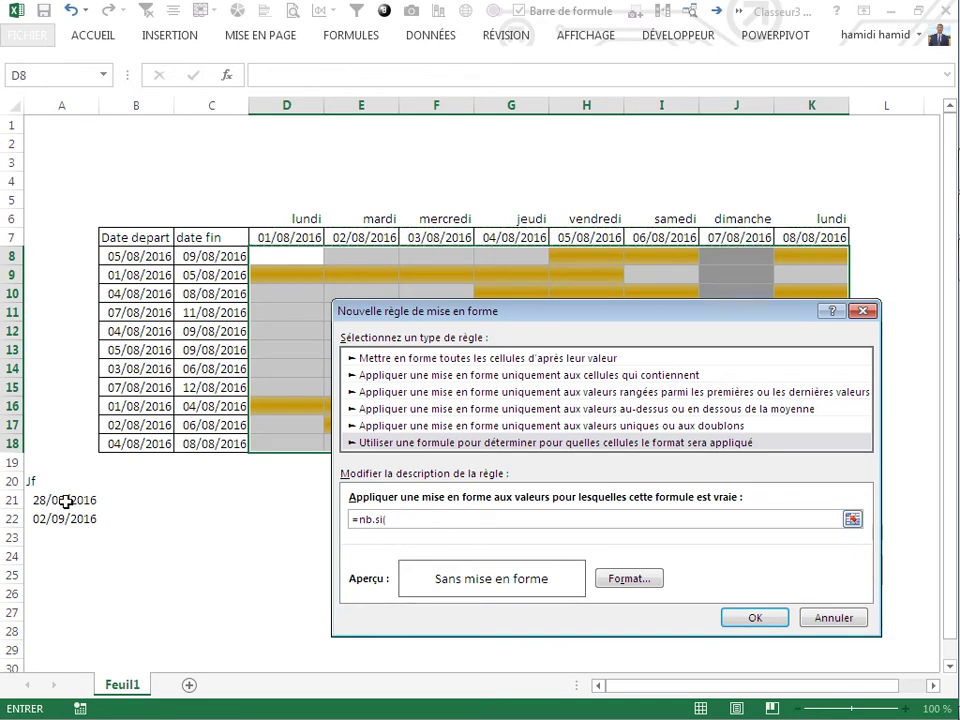
pyautogui.moveTo(65, 500); pyautogui.dragTo(66, 514)
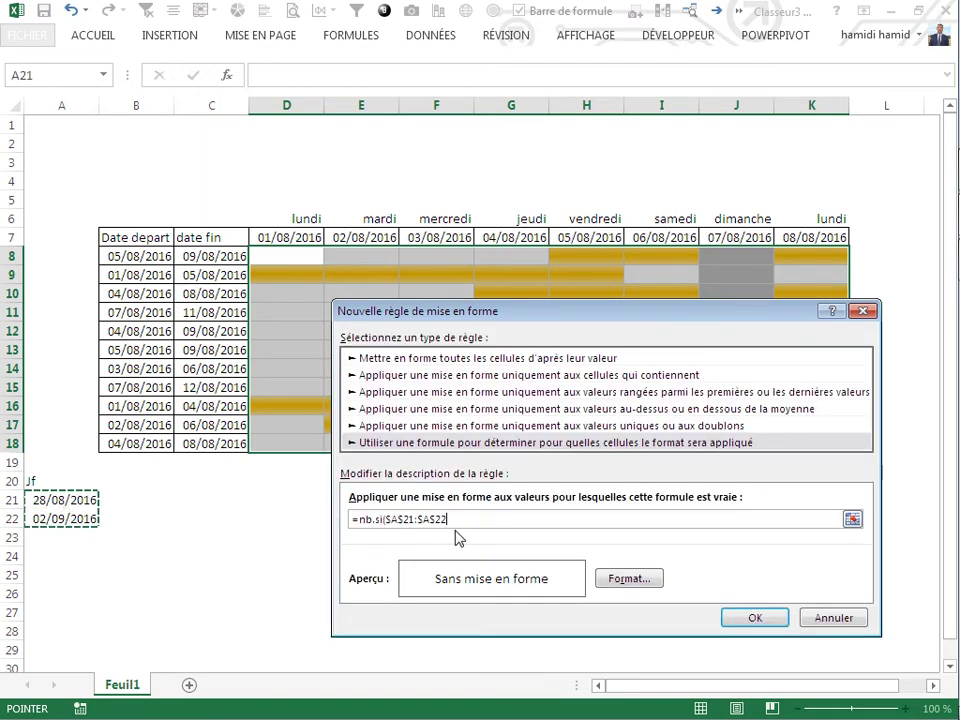
pyautogui.write(';')
pyautogui.click(271, 236)
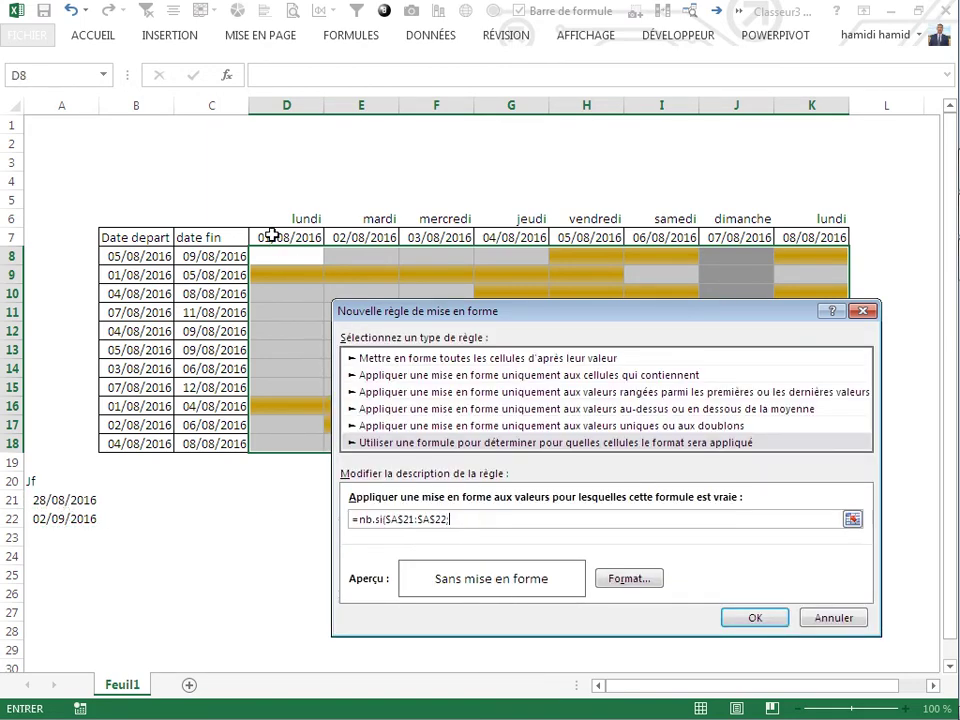
pyautogui.write('$D$7)=')
pyautogui.write('1')
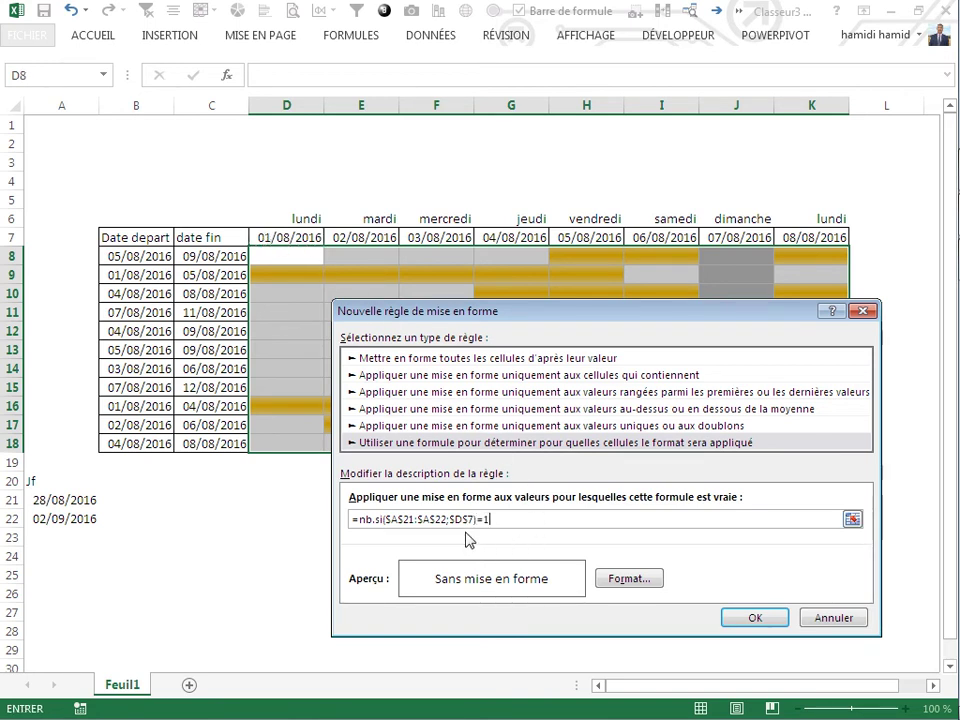
pyautogui.click(454, 519)
pyautogui.press('BackSpace')
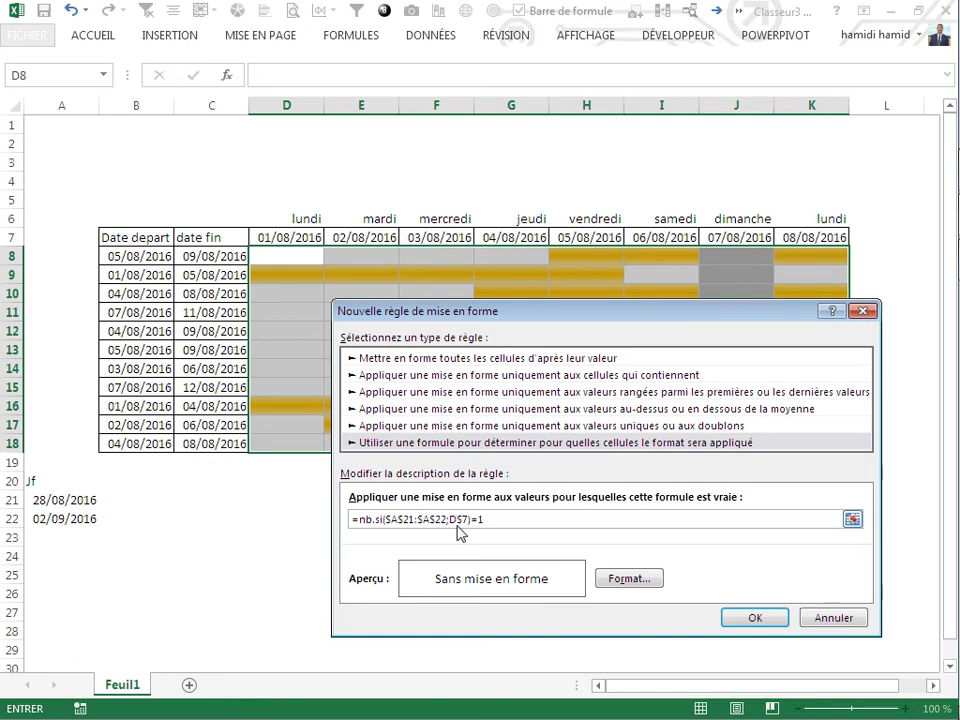
# Step: Give the NB.SI holiday rule a light blue fill and apply it to the grid
pyautogui.click(632, 581)
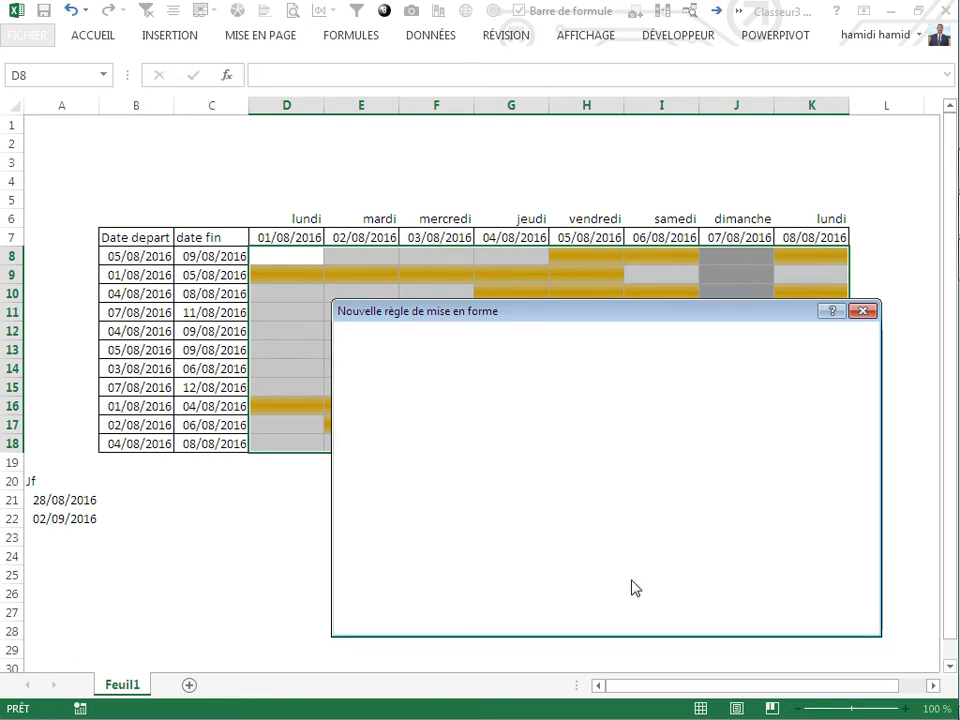
pyautogui.moveTo(506, 244); pyautogui.dragTo(465, 345)
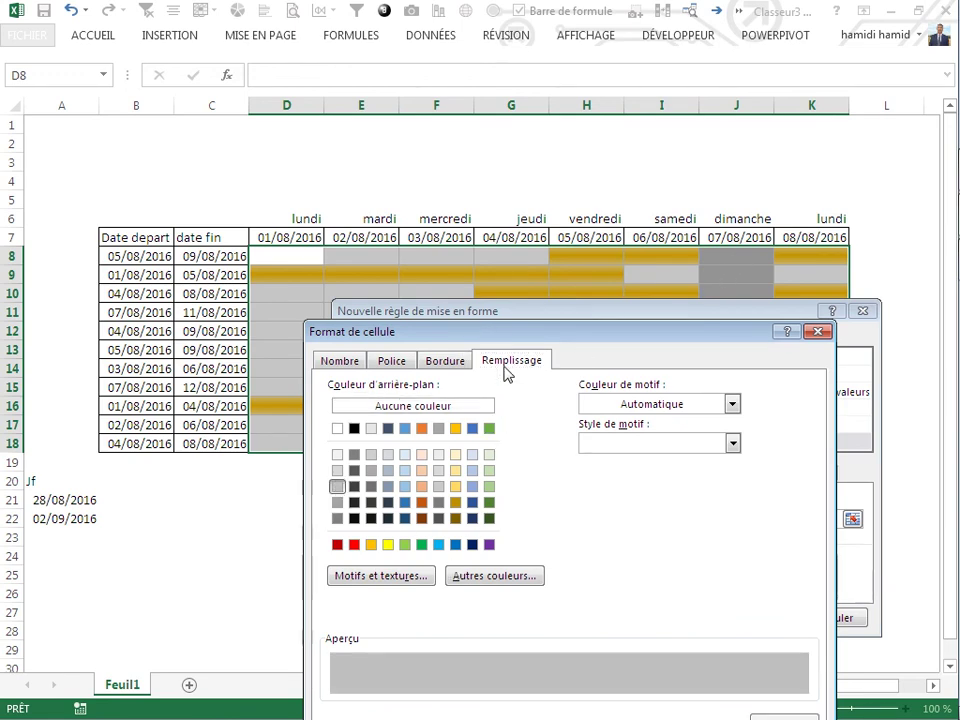
pyautogui.moveTo(508, 332); pyautogui.dragTo(353, 313)
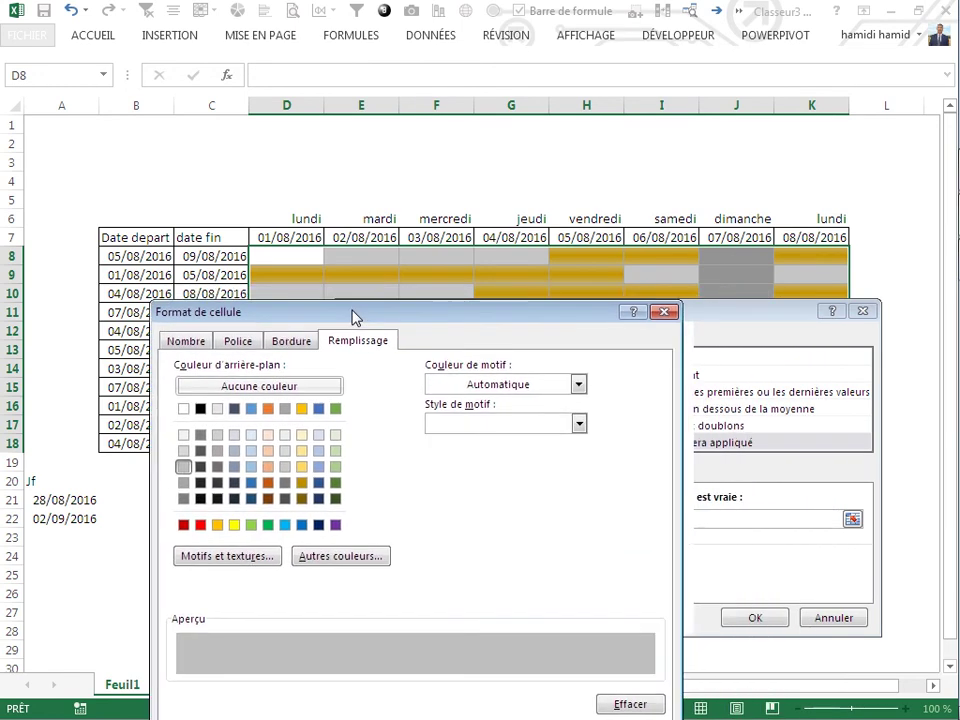
pyautogui.click(317, 436)
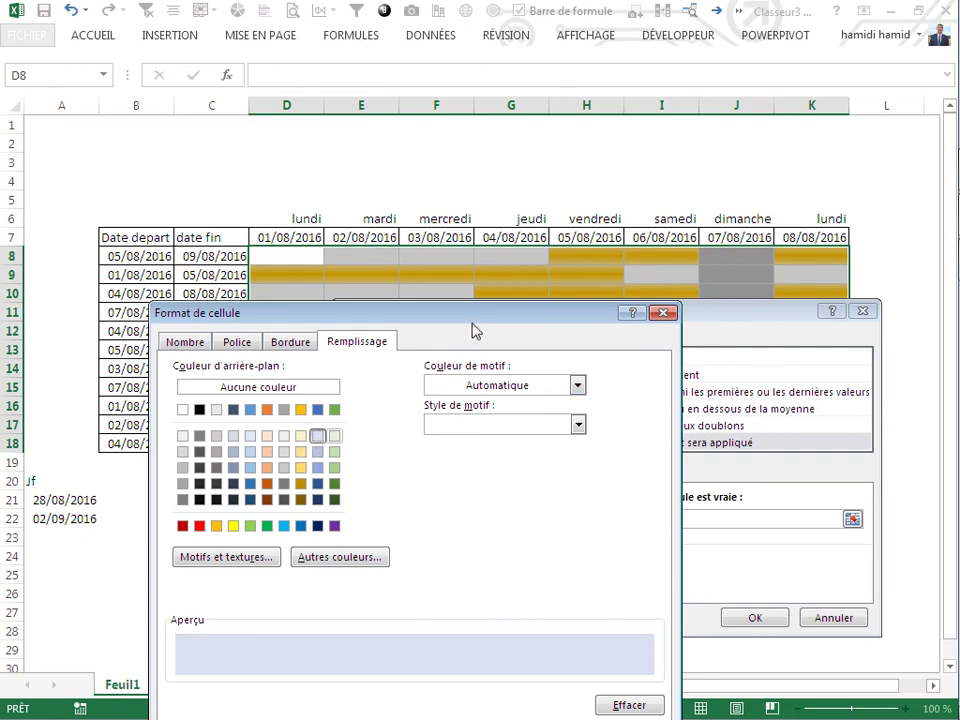
pyautogui.moveTo(475, 332); pyautogui.dragTo(370, 208)
pyautogui.click(448, 632)
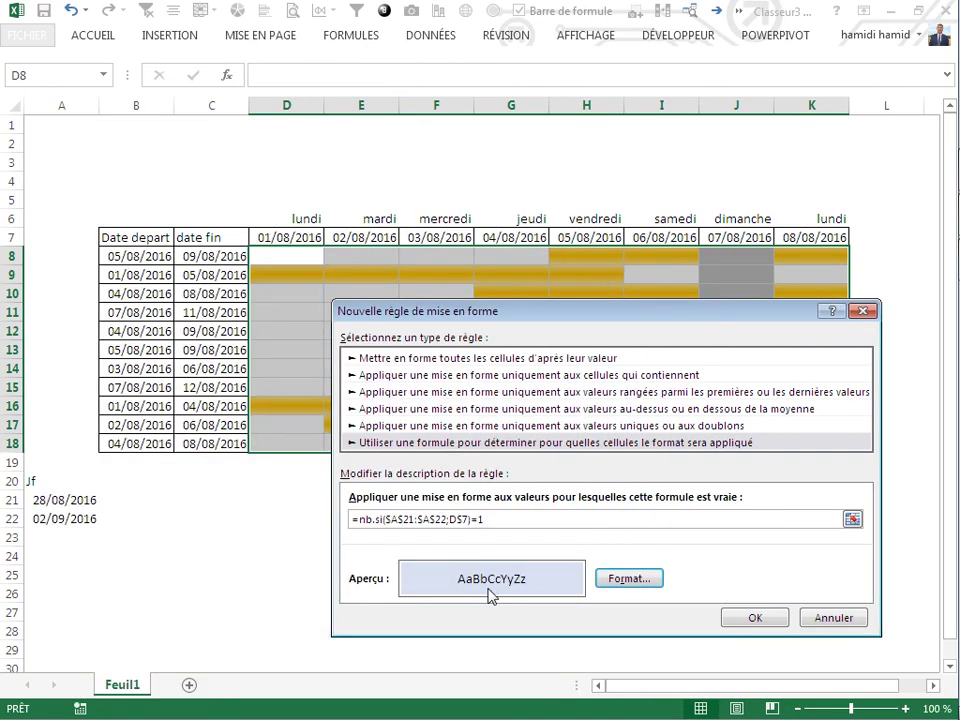
pyautogui.click(752, 618)
pyautogui.click(741, 612)
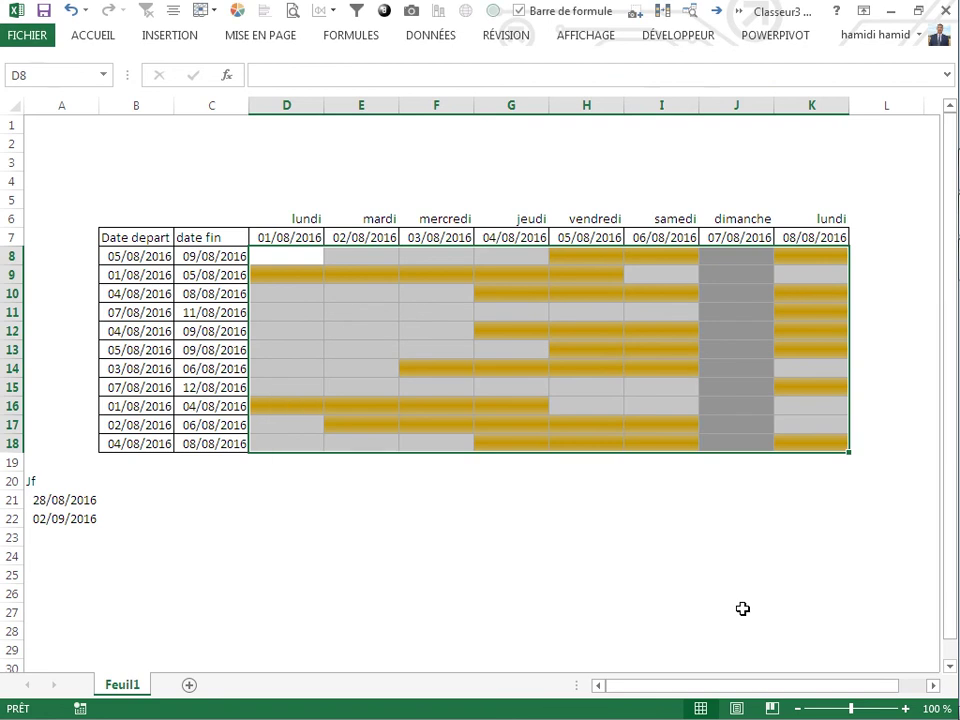
# Step: Change the holiday dates to 04/08/2016 in A21 and 02/08/2016 in A22
pyautogui.click(364, 546)
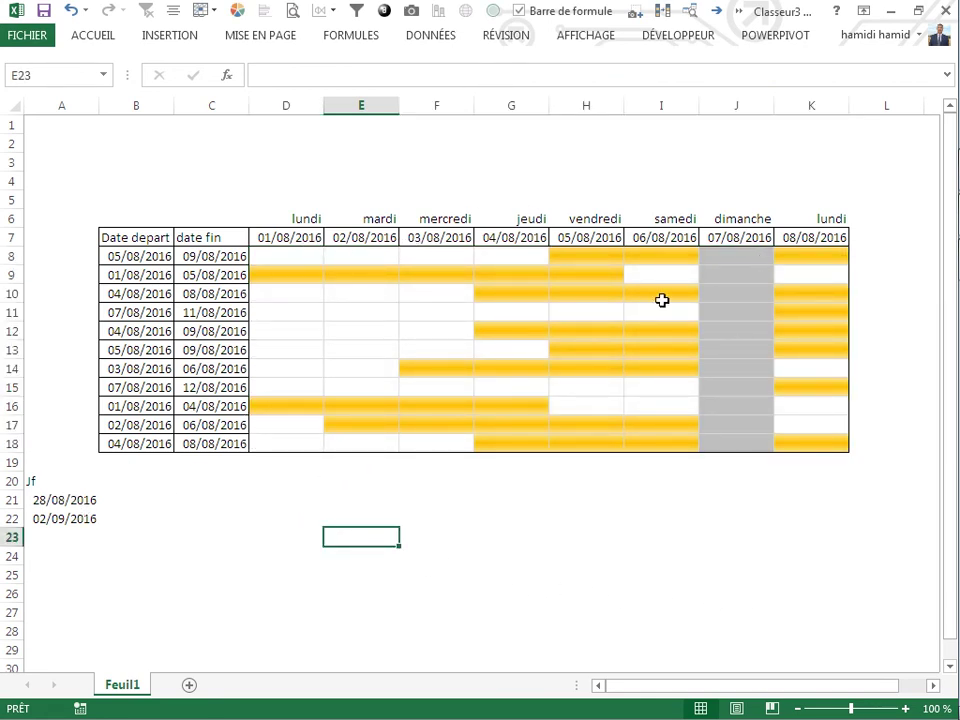
pyautogui.click(42, 502)
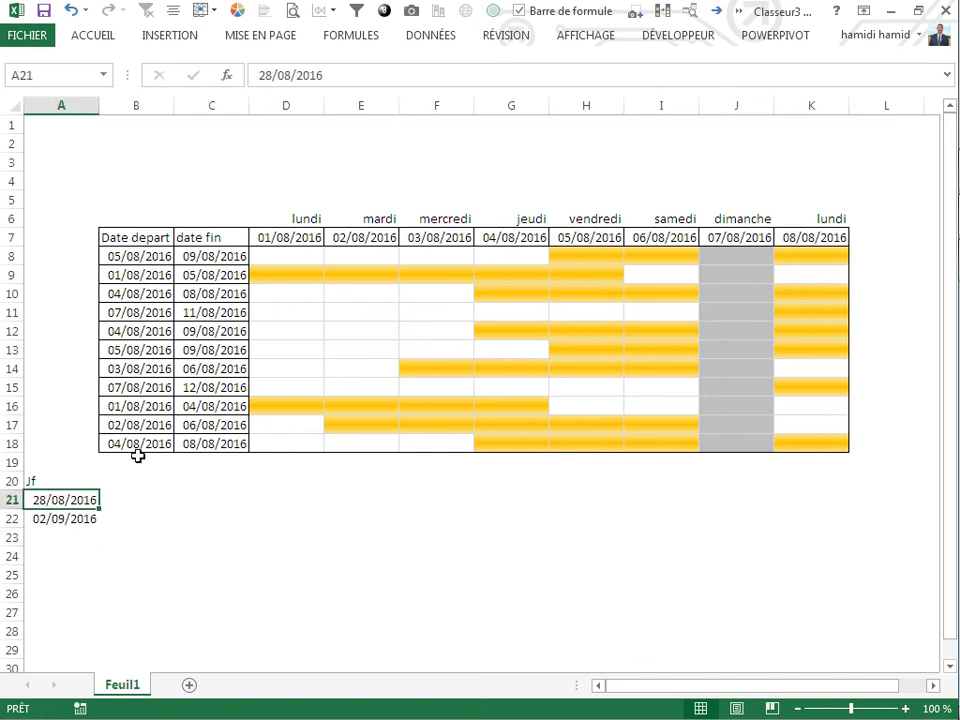
pyautogui.doubleClick(46, 500)
pyautogui.press('BackSpace')
pyautogui.press('BackSpace')
pyautogui.write('0')
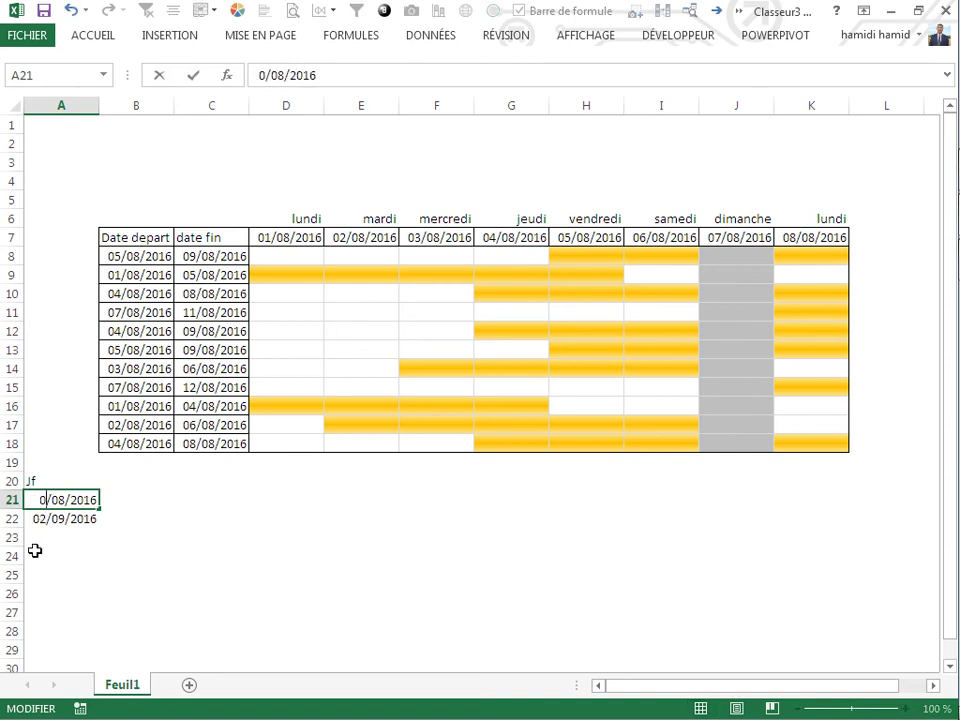
pyautogui.write('4')
pyautogui.press('Return')
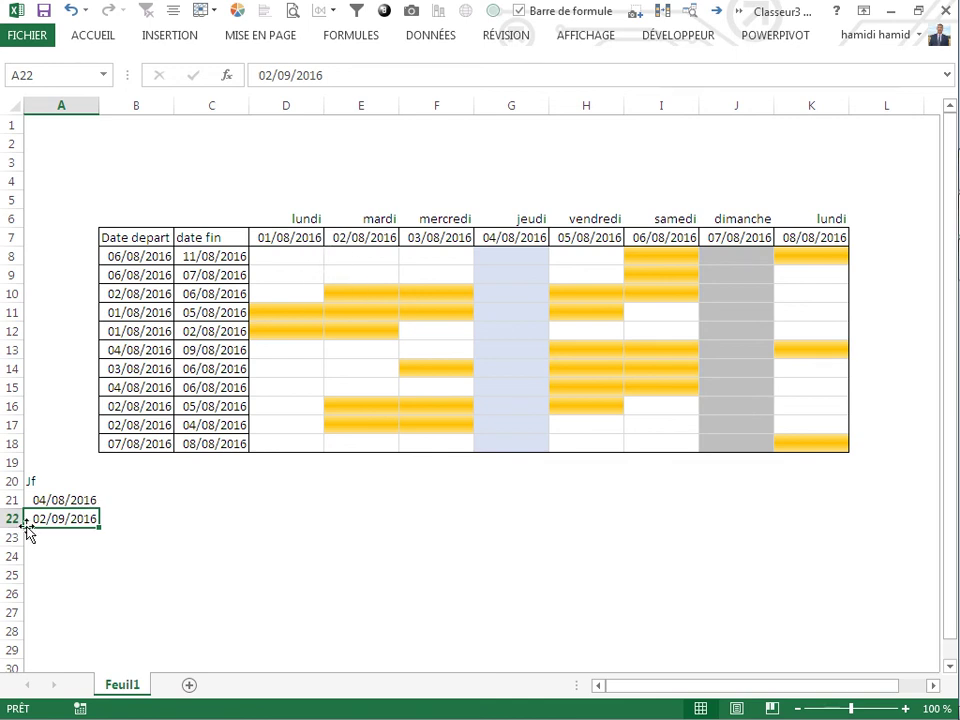
pyautogui.doubleClick(65, 518)
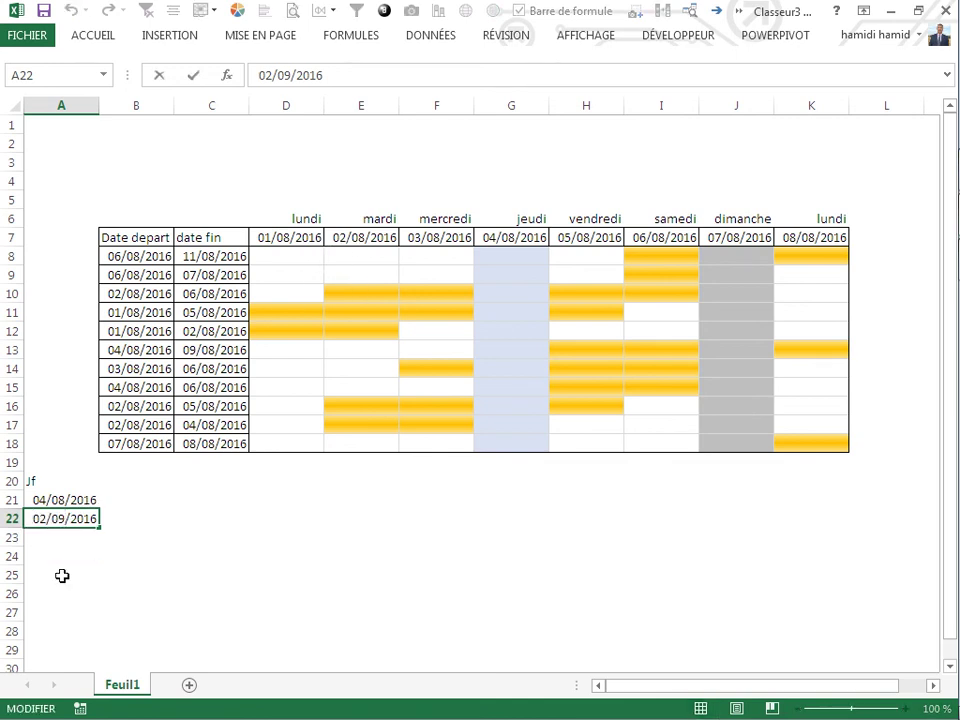
pyautogui.press('BackSpace')
pyautogui.write('8')
pyautogui.press('Return')
# Step: Recalculate the random dates several times to check the blue mardi and jeudi columns
pyautogui.click(272, 559)
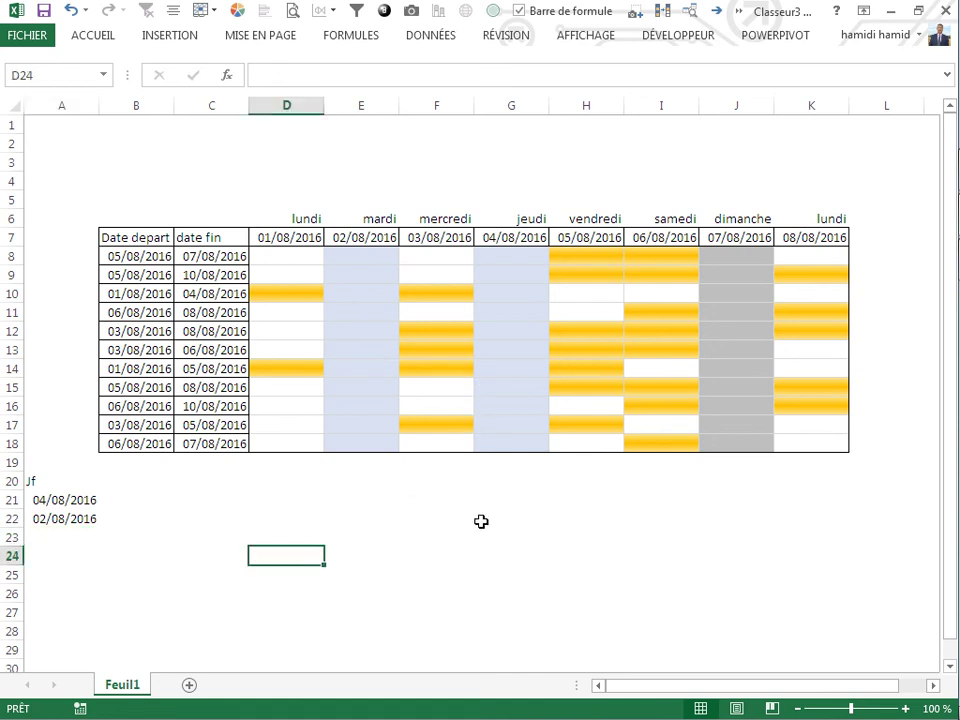
pyautogui.click(515, 560)
pyautogui.press('F9')
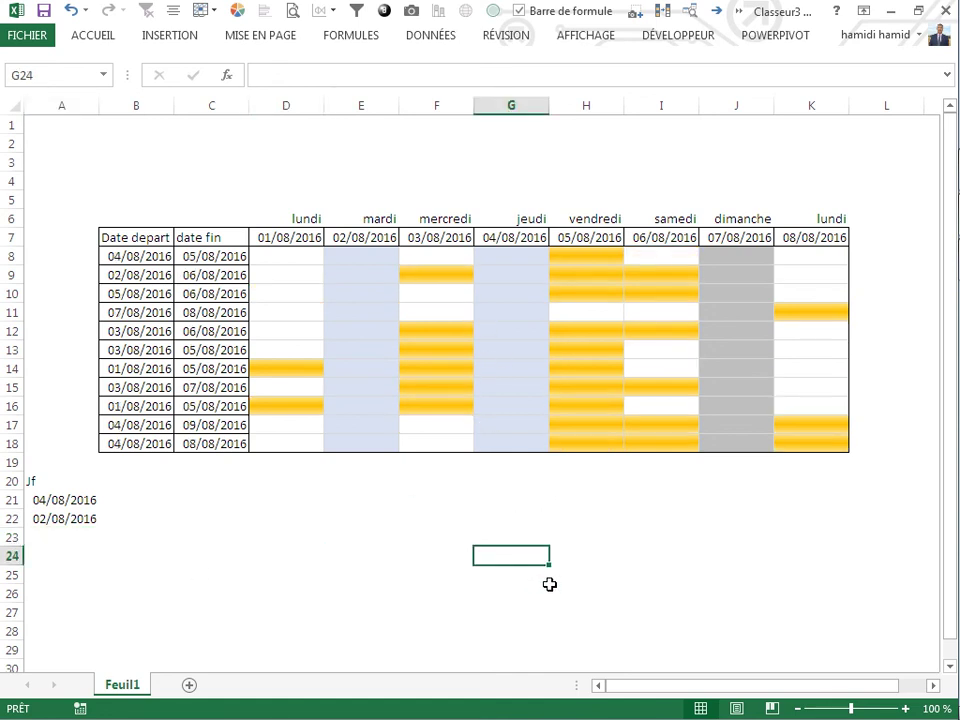
pyautogui.press('F9')
pyautogui.press('F9')
pyautogui.press('F9')
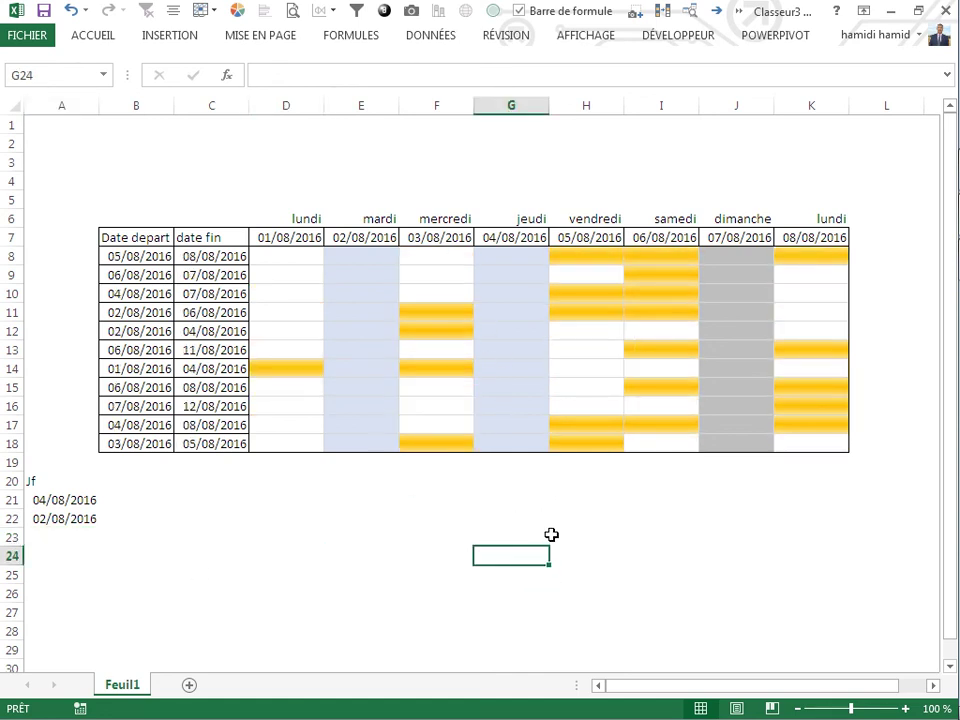
pyautogui.press('F9')
pyautogui.press('F9')
pyautogui.press('F9')
pyautogui.press('F9')
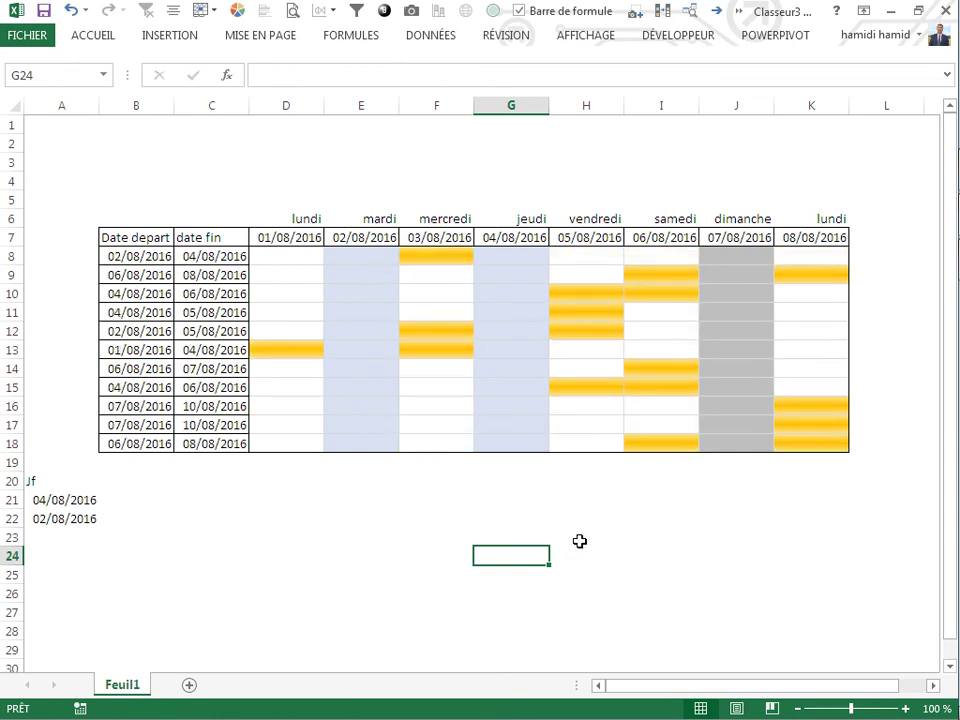
pyautogui.press('F9')
pyautogui.press('F9')
pyautogui.press('F9')
pyautogui.click(336, 524)
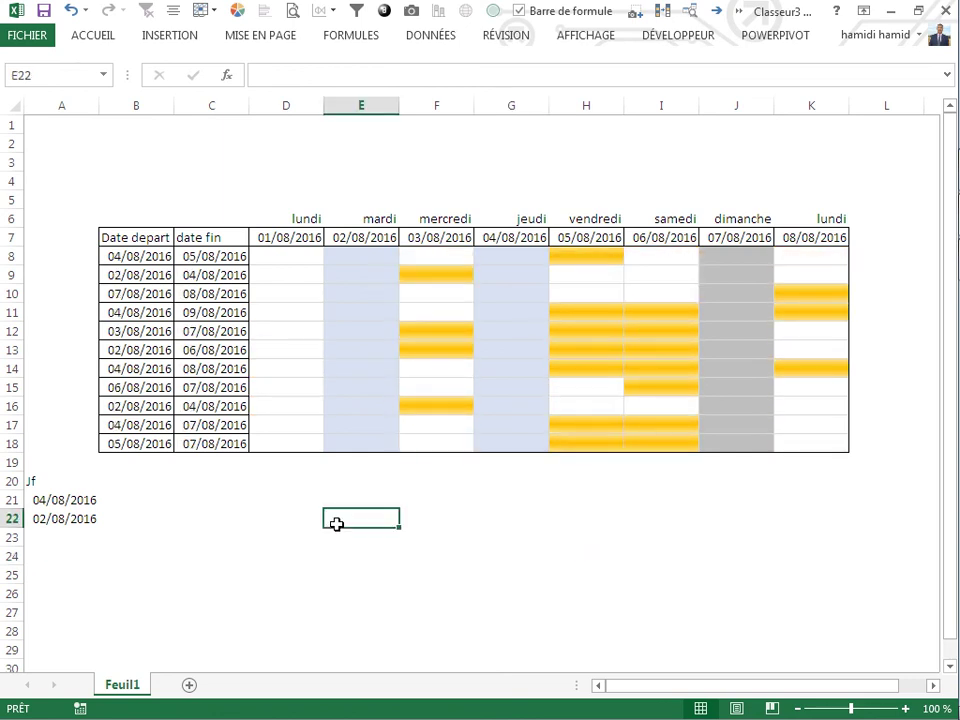
pyautogui.click(320, 558)
pyautogui.press('F9')
pyautogui.press('F9')
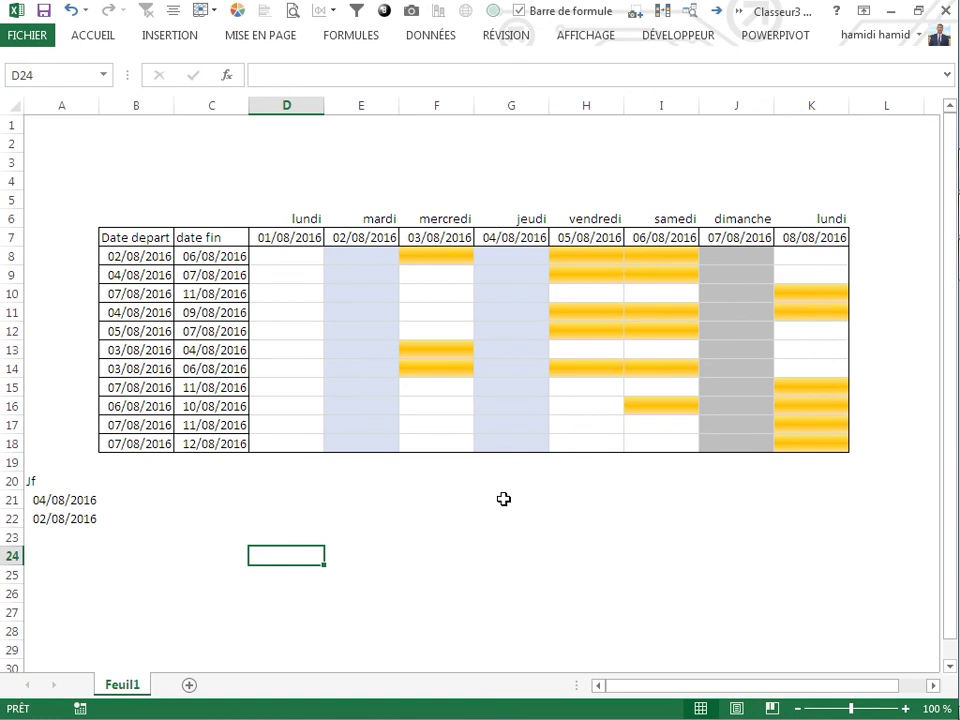
# Step: Enter the title 'Planning' in cell F4
pyautogui.click(436, 178)
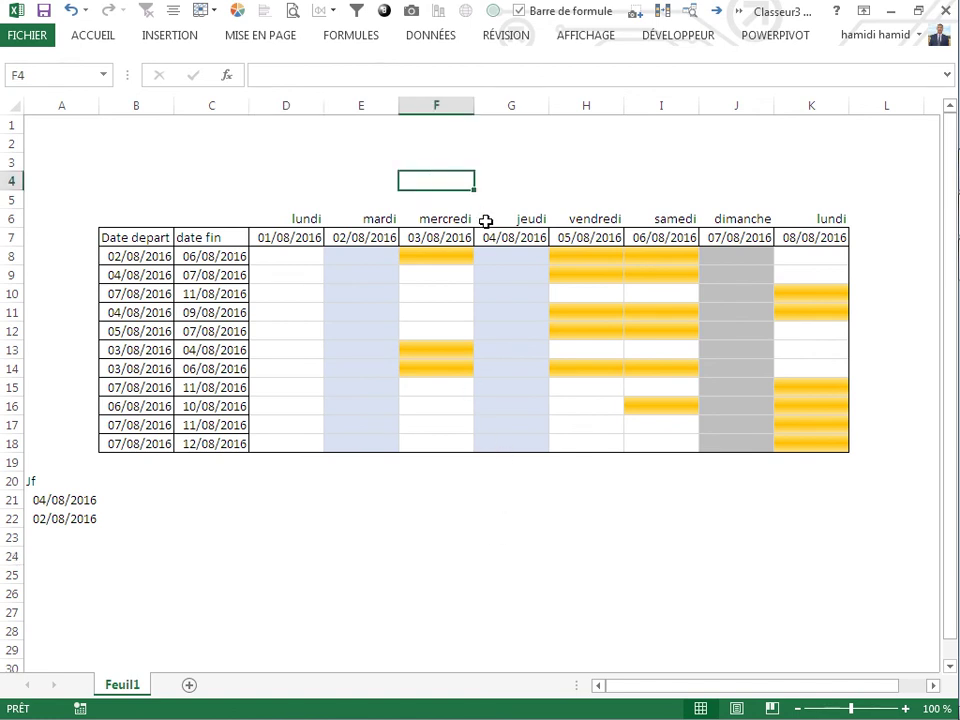
pyautogui.write('Planning')
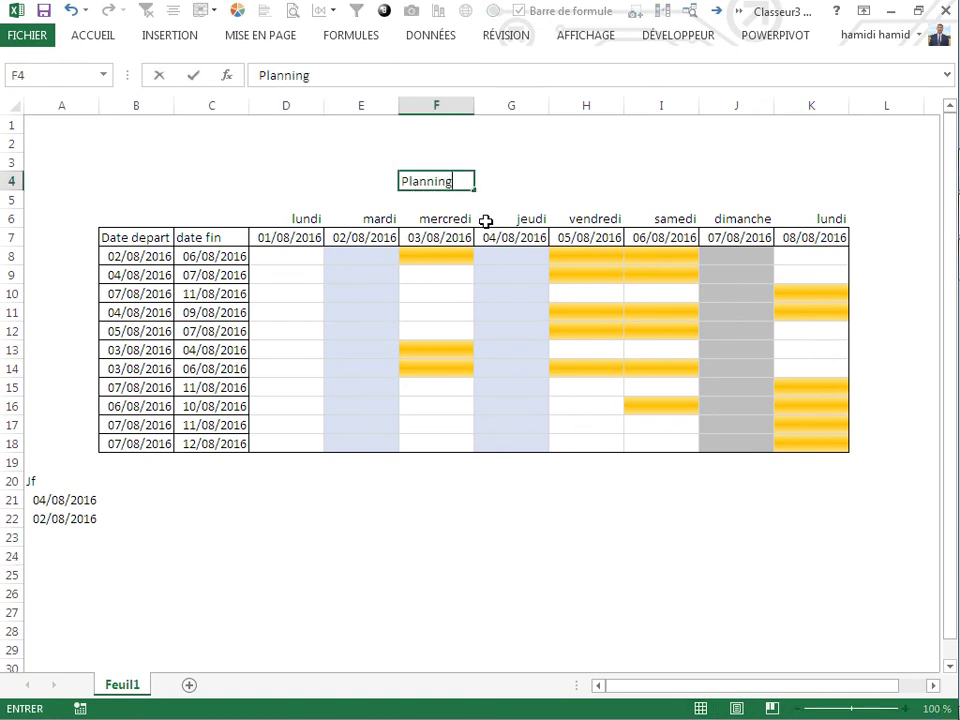
pyautogui.click(437, 311)
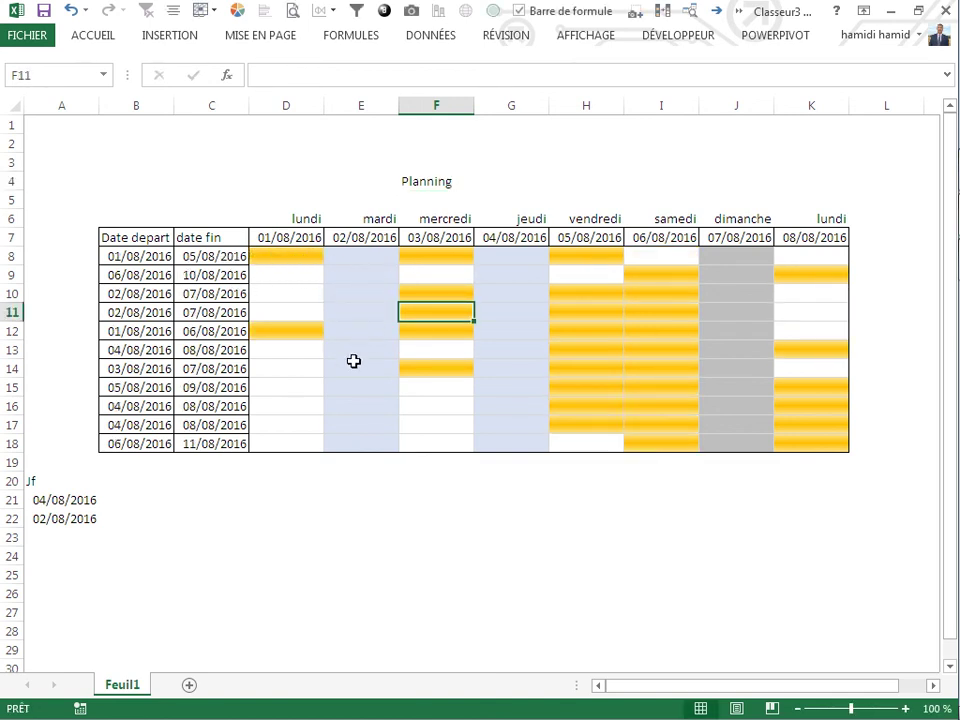
pyautogui.click(428, 537)
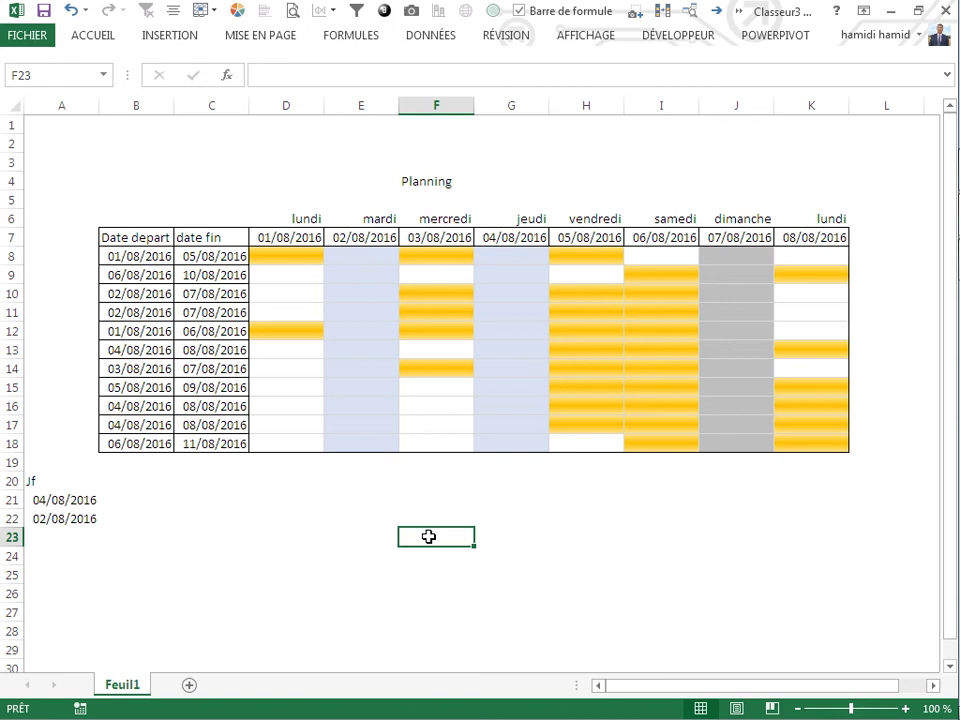
# Step: Enter the author's name in F23 and the date 31/08/2016 in I23
pyautogui.write('sihamidi')
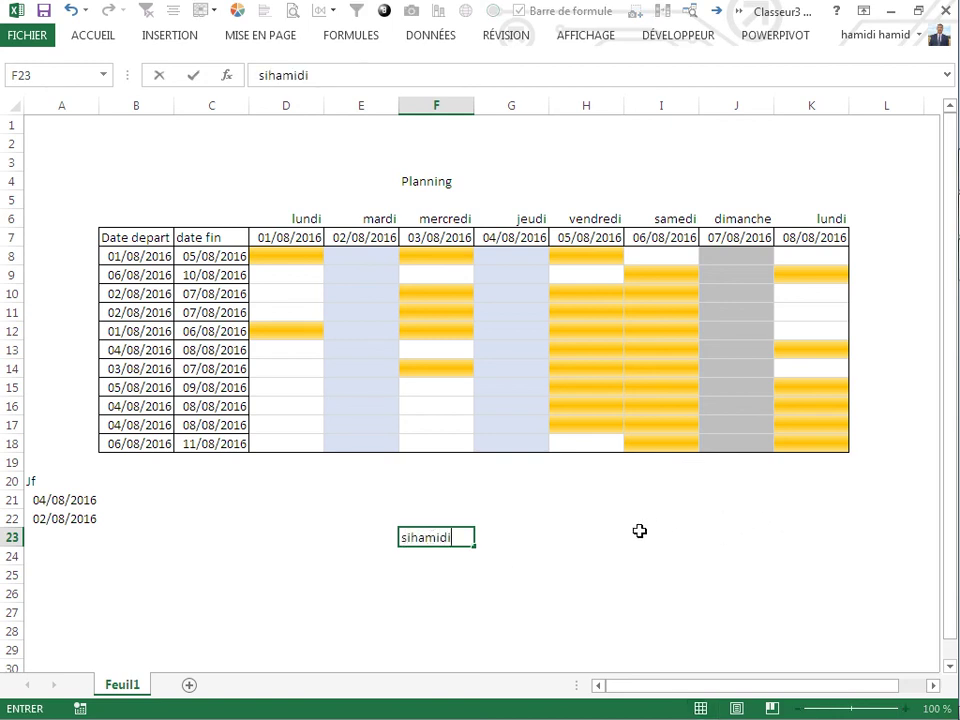
pyautogui.click(640, 534)
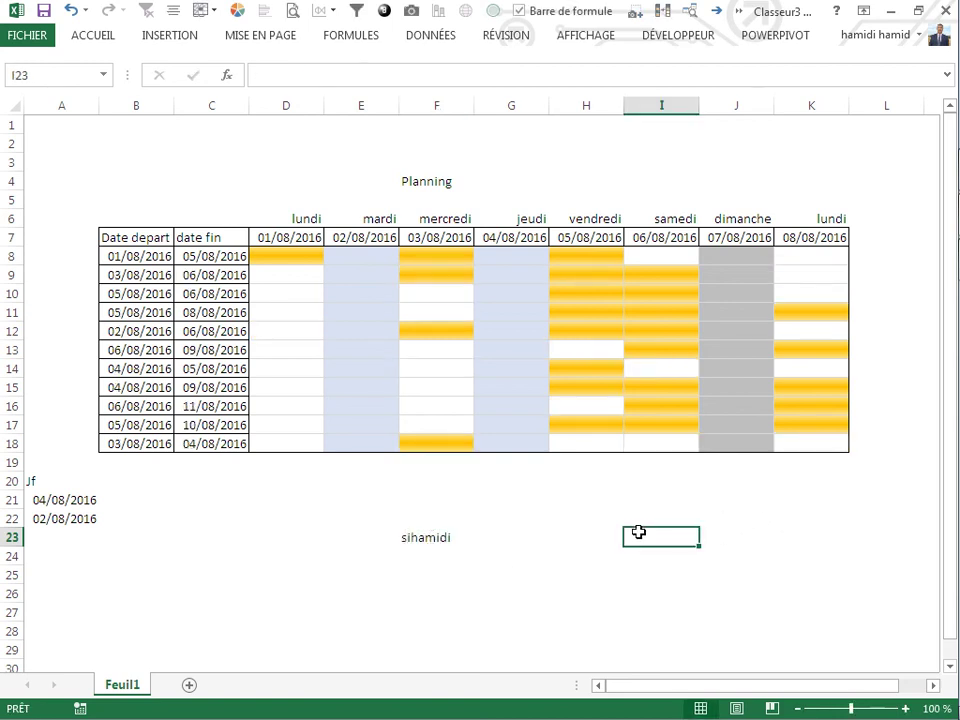
pyautogui.write('31-08-20')
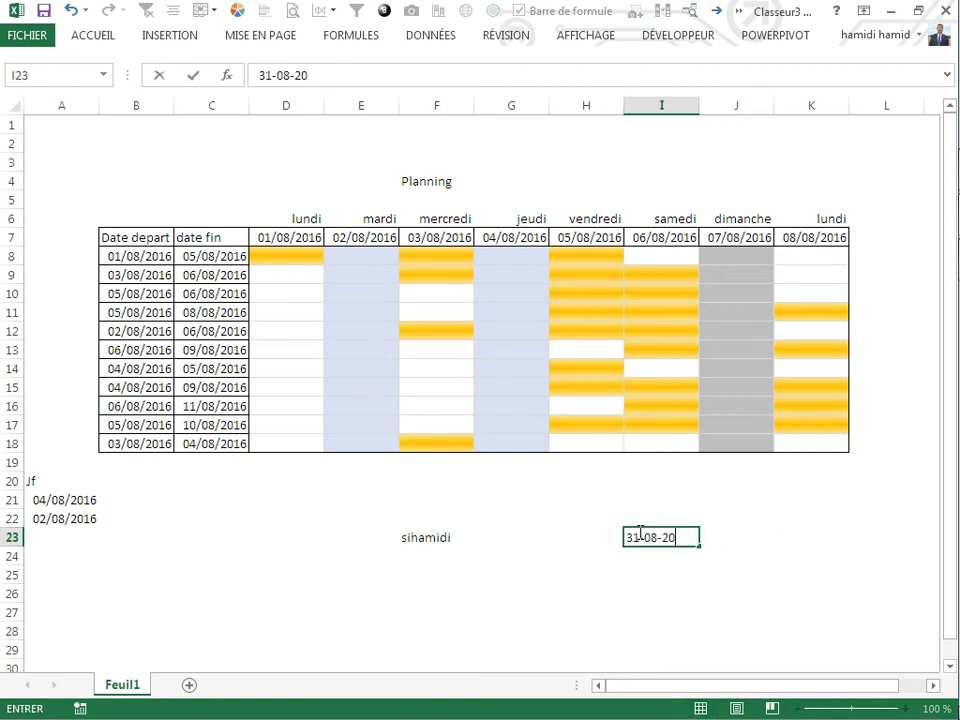
pyautogui.write('16')
pyautogui.press('Return')
# Step: Recalculate the sheet twice with F9 to refresh the random dates in the grid
pyautogui.click(583, 536)
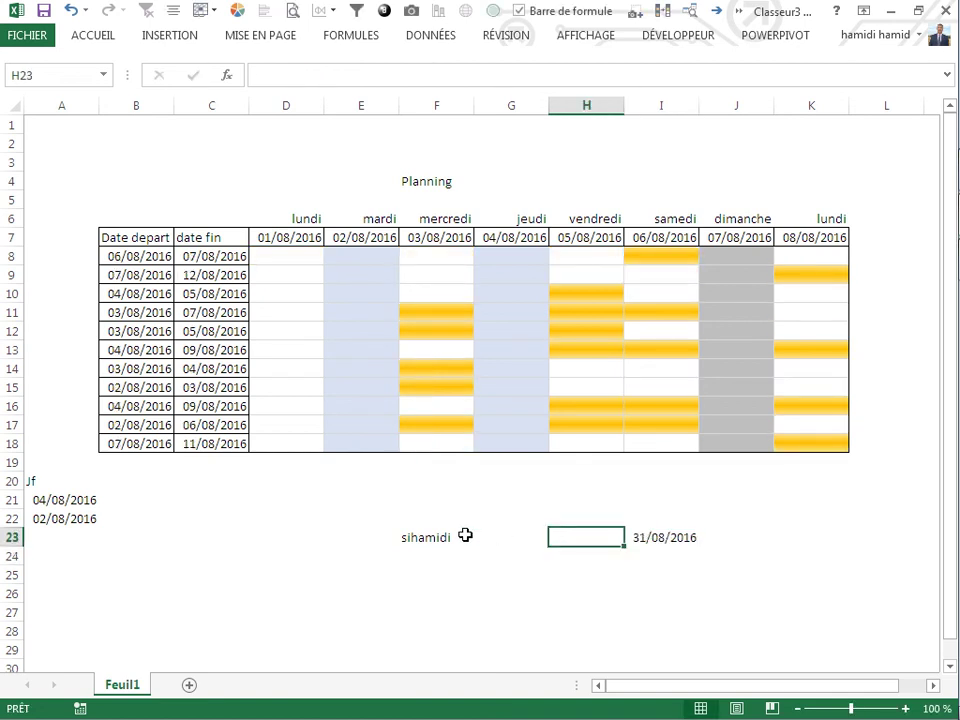
pyautogui.press('F9')
pyautogui.press('F9')
pyautogui.press('F9')
pyautogui.press('F9')
pyautogui.press('F9')
pyautogui.press('F9')
pyautogui.press('F9')
pyautogui.press('F9')
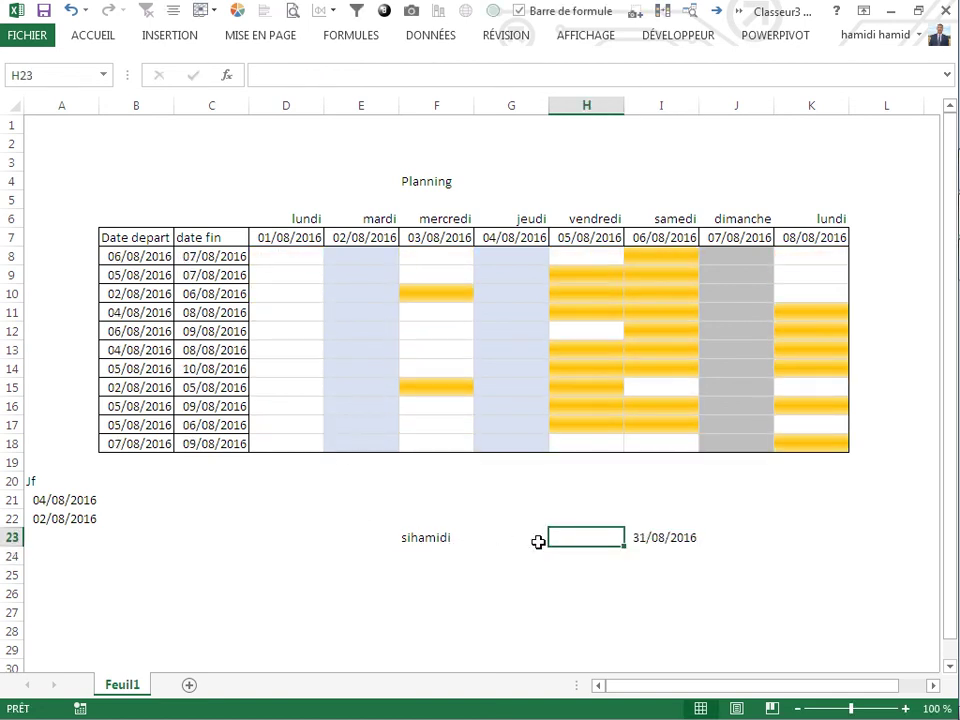
pyautogui.press('F9')
pyautogui.press('F9')
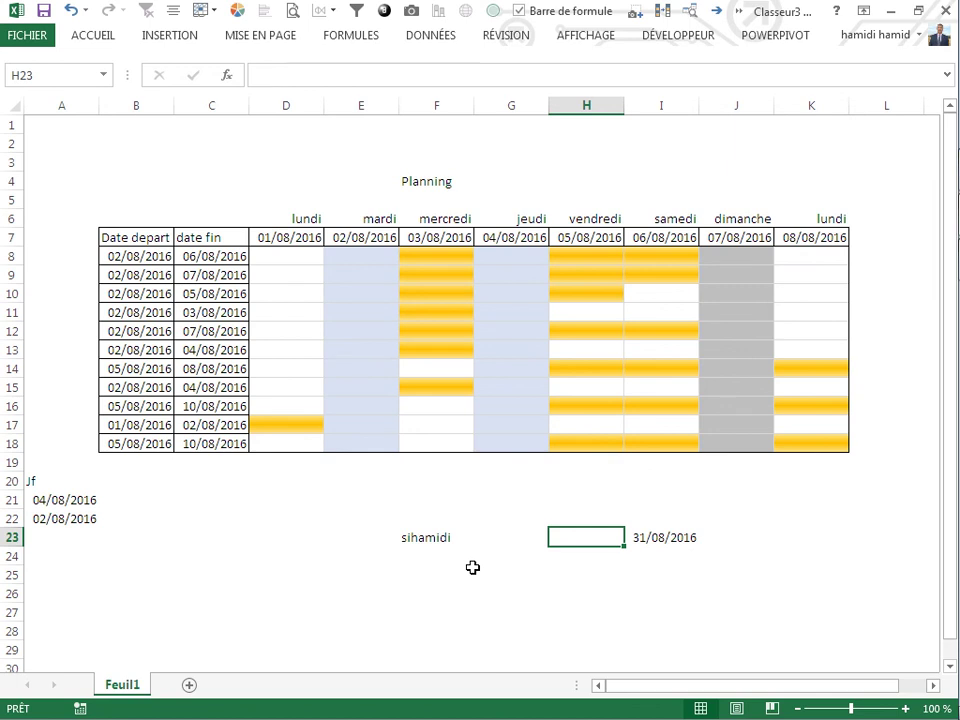